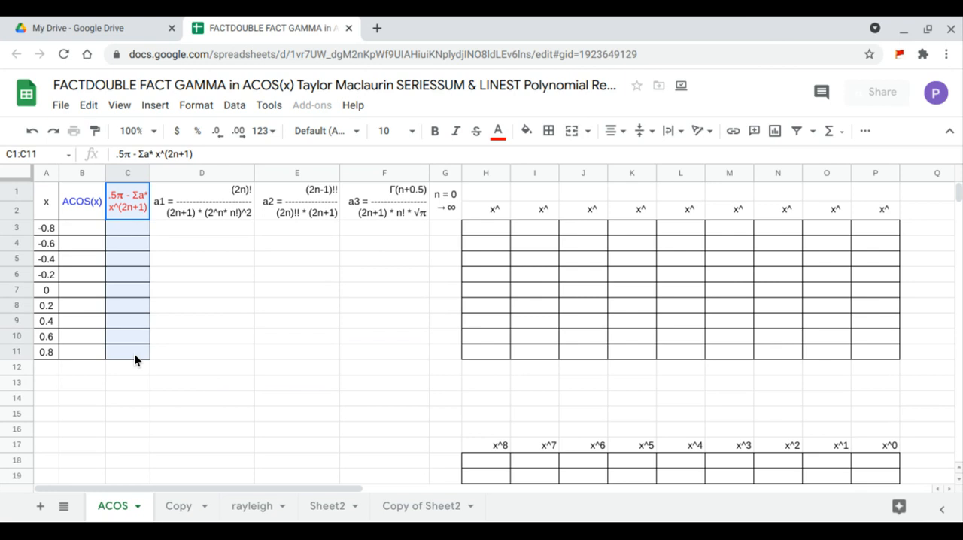
Enter an ARRAYFORMULA in B3 that computes ACOS for the x values in A3:A11.
{"action": "left_click", "coordinate": [85, 236]}
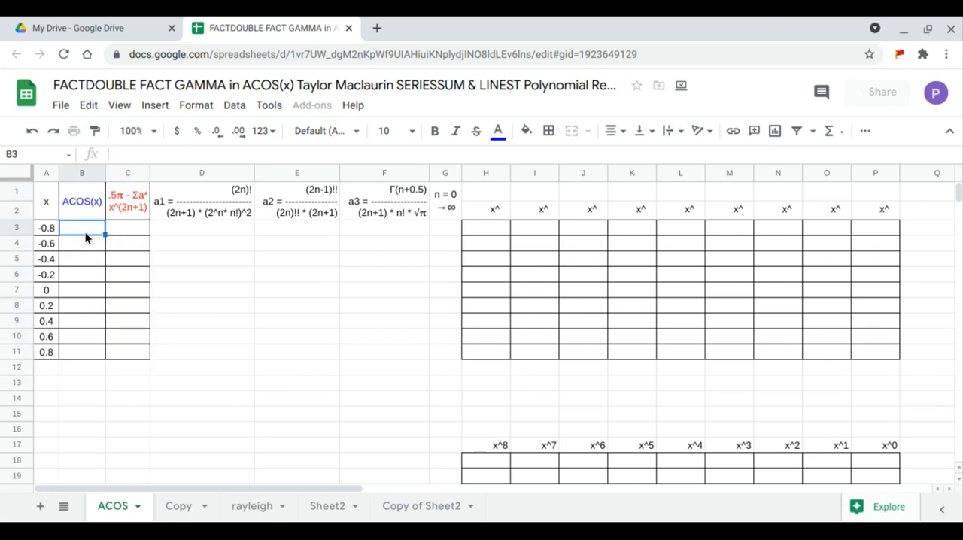
{"action": "type", "text": "=arr"}
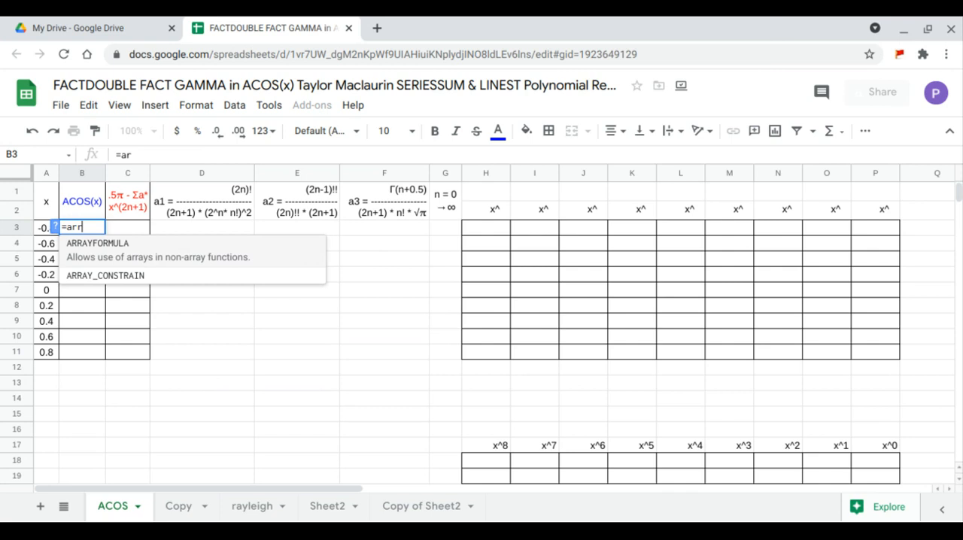
{"action": "key", "text": "Tab"}
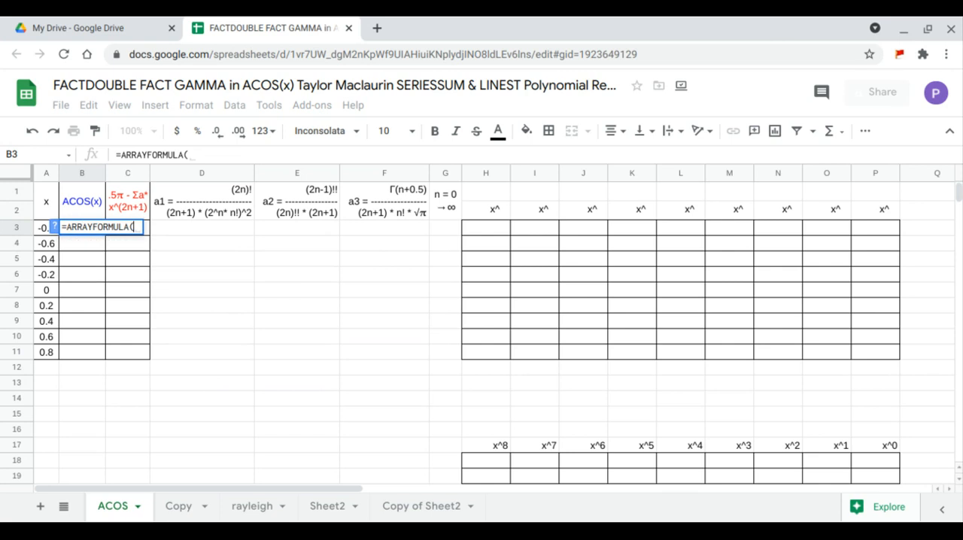
{"action": "type", "text": "aco"}
{"action": "key", "text": "Tab"}
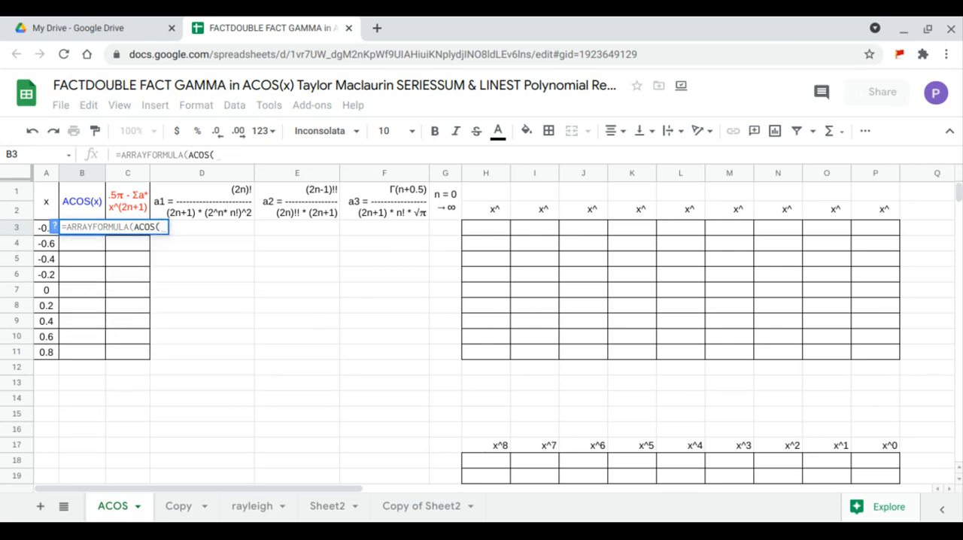
{"action": "left_click_drag", "start_coordinate": [42, 226], "coordinate": [50, 349]}
{"action": "key", "text": "Return"}
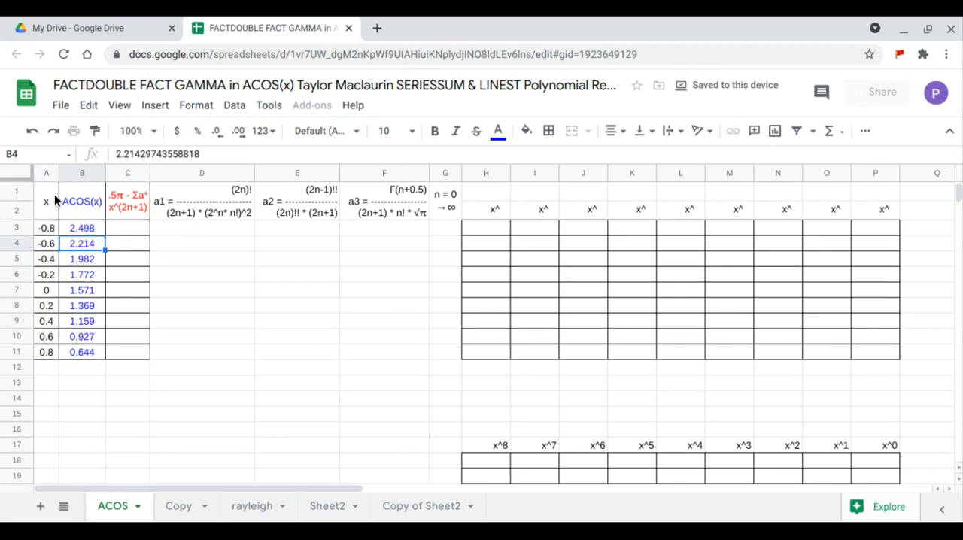
Insert a chart from the range A1:C11 and change its type to scatter chart.
{"action": "left_click_drag", "start_coordinate": [55, 194], "coordinate": [128, 351]}
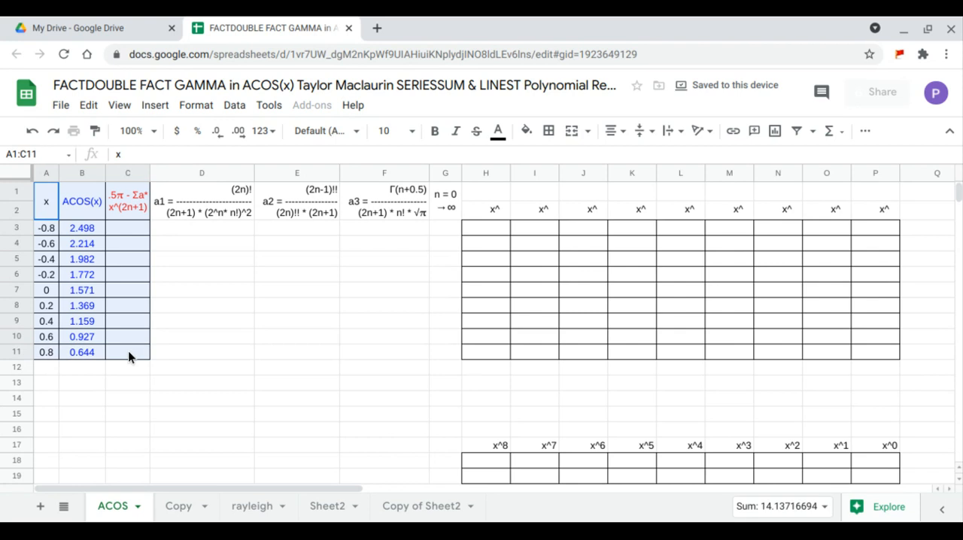
{"action": "left_click", "coordinate": [152, 106]}
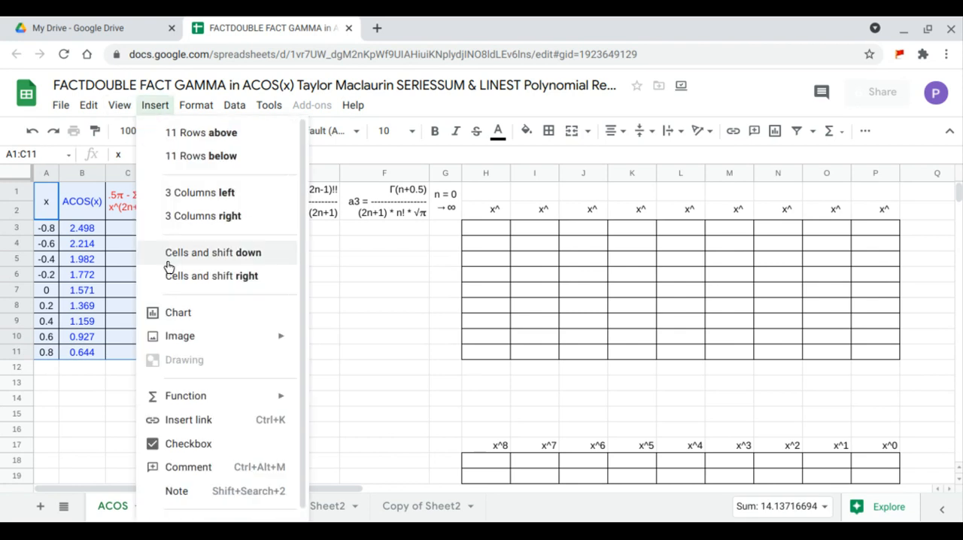
{"action": "left_click", "coordinate": [178, 312]}
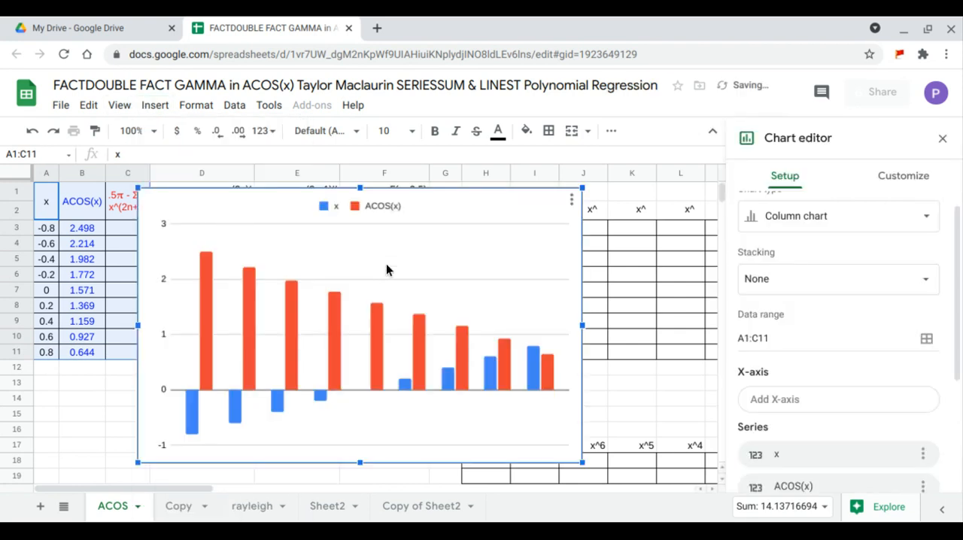
{"action": "left_click", "coordinate": [787, 219]}
{"action": "scroll", "coordinate": [787, 323], "scroll_direction": "down", "scroll_amount": 4}
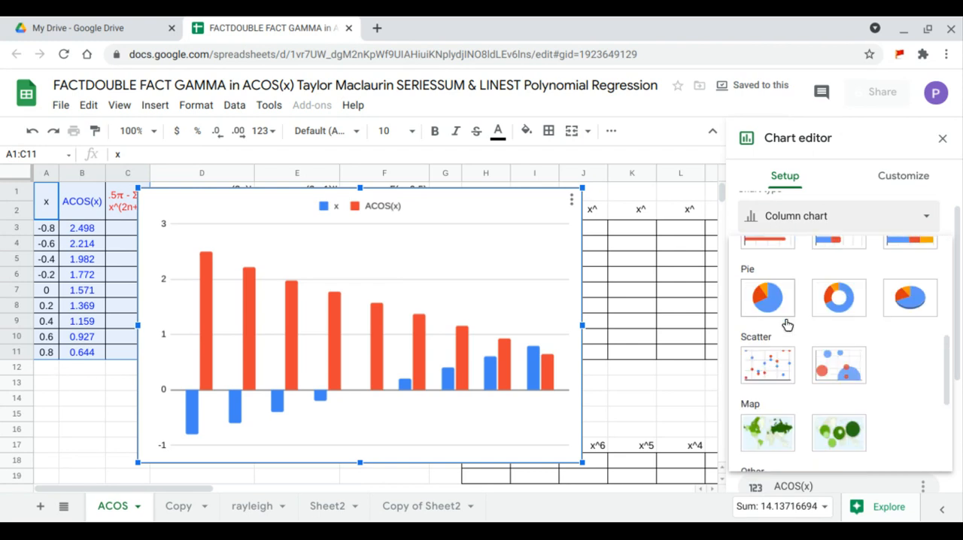
{"action": "left_click", "coordinate": [769, 368]}
{"action": "scroll", "coordinate": [775, 353], "scroll_direction": "down", "scroll_amount": 2}
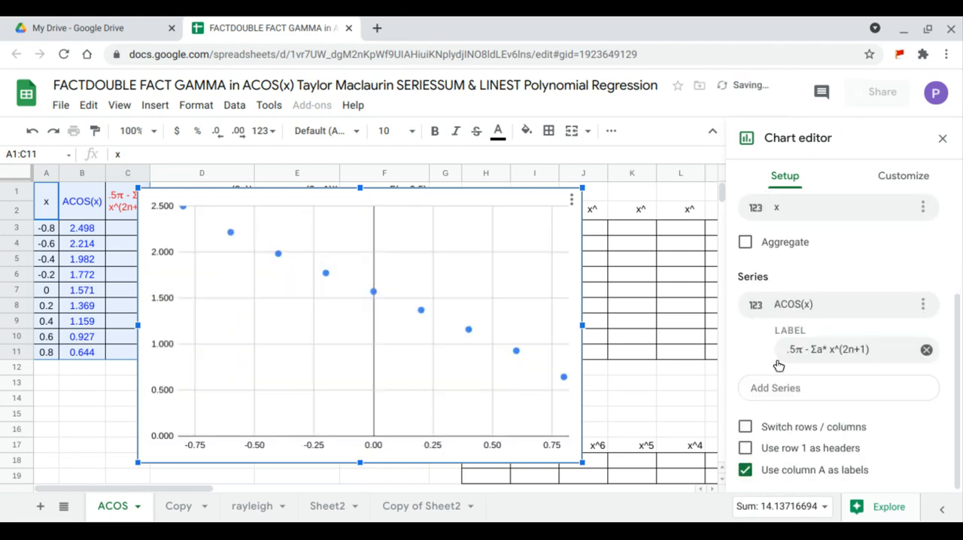
Add a trendline to the chart's ACOS(x) series, with type Polynomial and degree 8.
{"action": "left_click", "coordinate": [903, 178]}
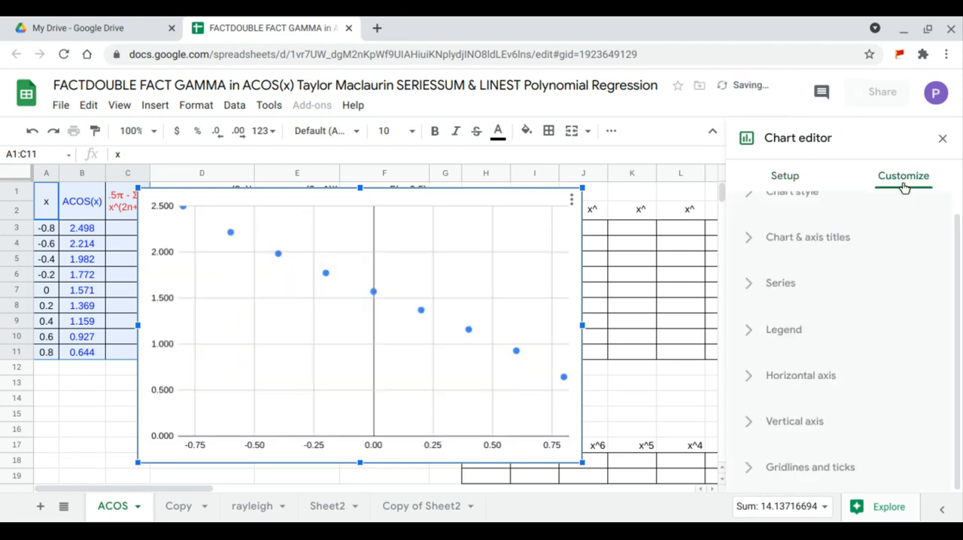
{"action": "left_click", "coordinate": [798, 284]}
{"action": "scroll", "coordinate": [798, 286], "scroll_direction": "down", "scroll_amount": 5}
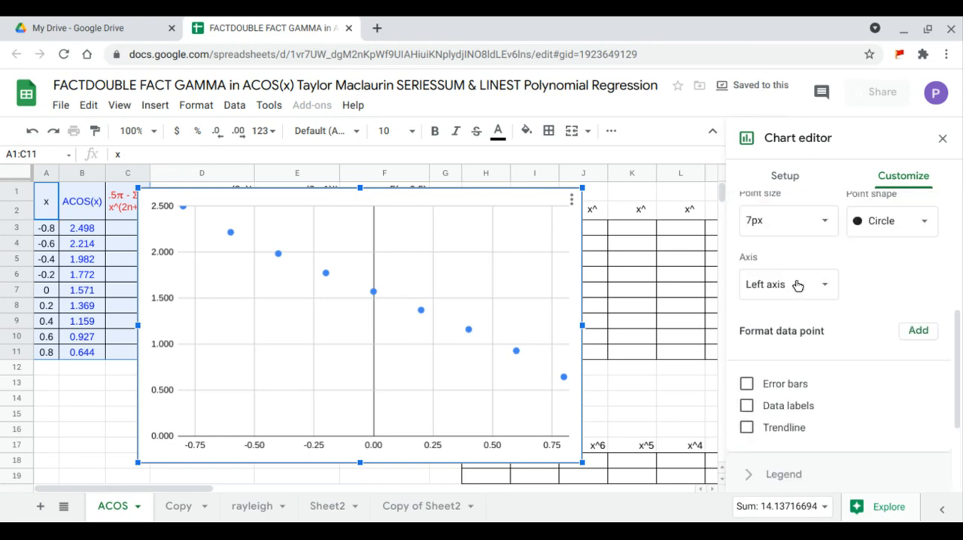
{"action": "left_click", "coordinate": [783, 334]}
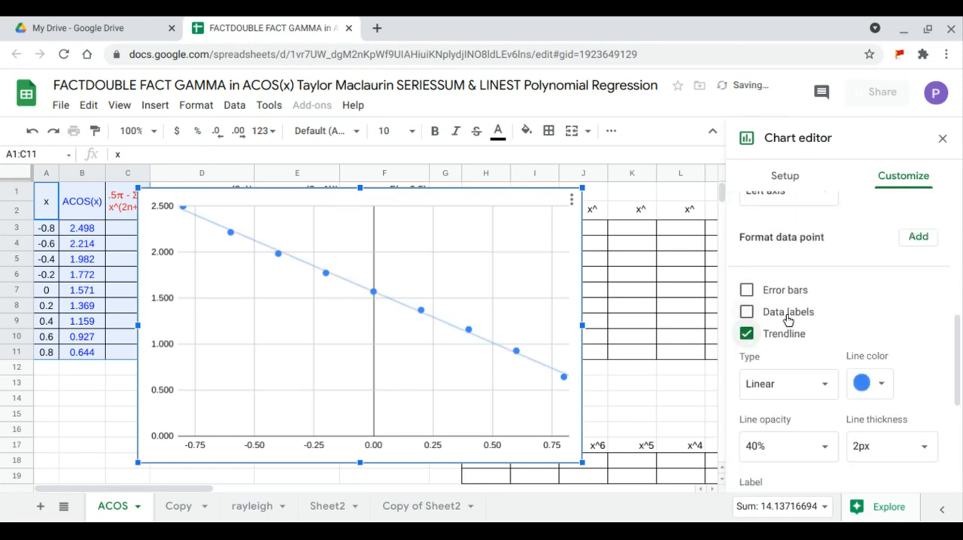
{"action": "scroll", "coordinate": [791, 316], "scroll_direction": "down", "scroll_amount": 1}
{"action": "left_click", "coordinate": [796, 294]}
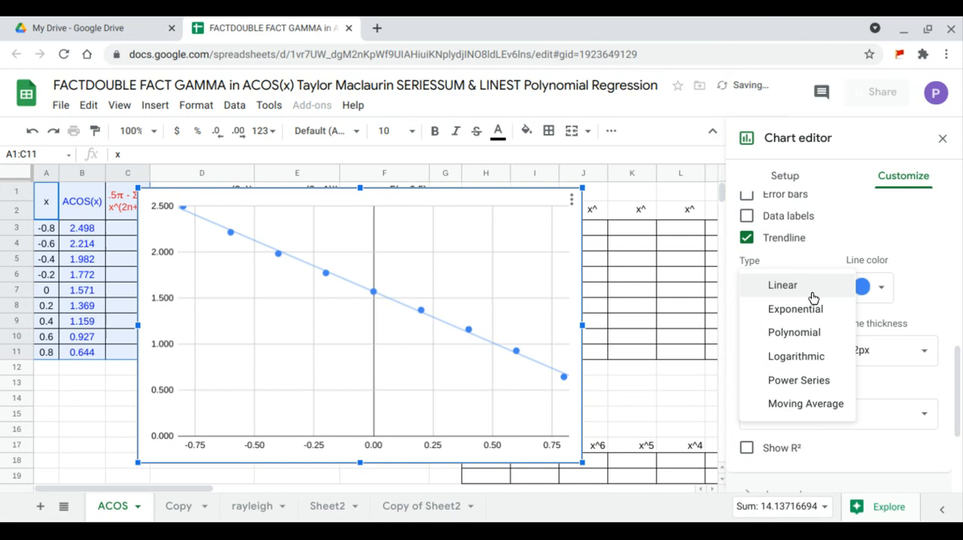
{"action": "left_click", "coordinate": [795, 333]}
{"action": "scroll", "coordinate": [813, 303], "scroll_direction": "down", "scroll_amount": 2}
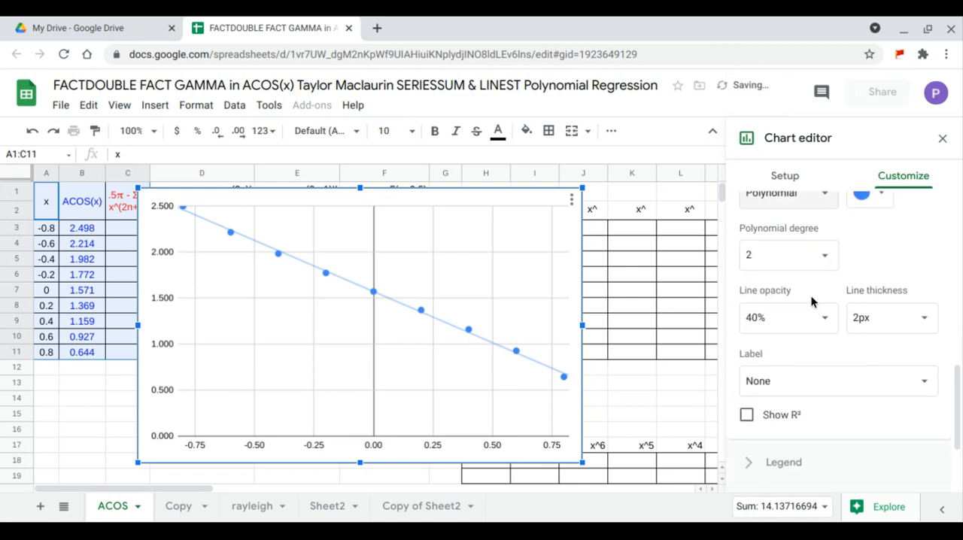
{"action": "left_click", "coordinate": [824, 256]}
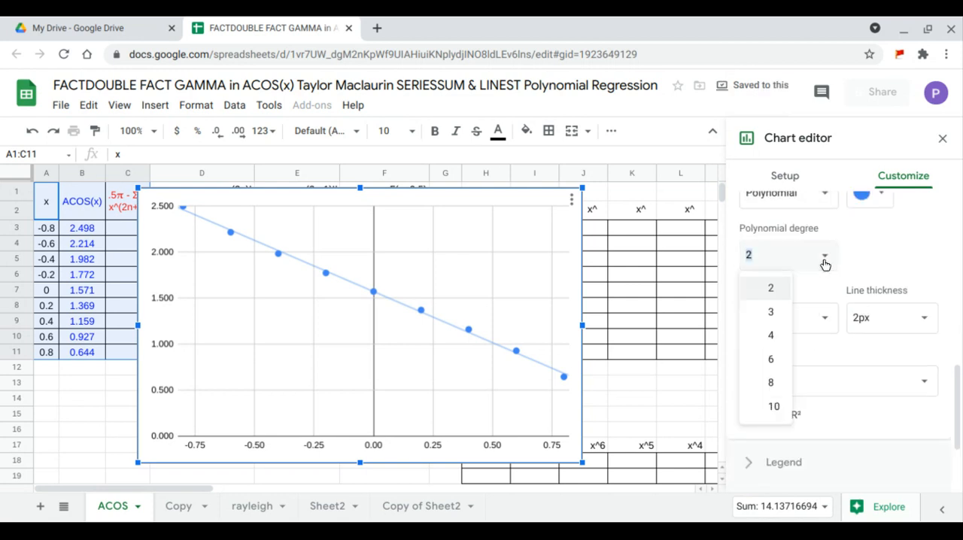
{"action": "left_click", "coordinate": [776, 385]}
Set the trendline's label to Use Equation.
{"action": "scroll", "coordinate": [798, 316], "scroll_direction": "down", "scroll_amount": 3}
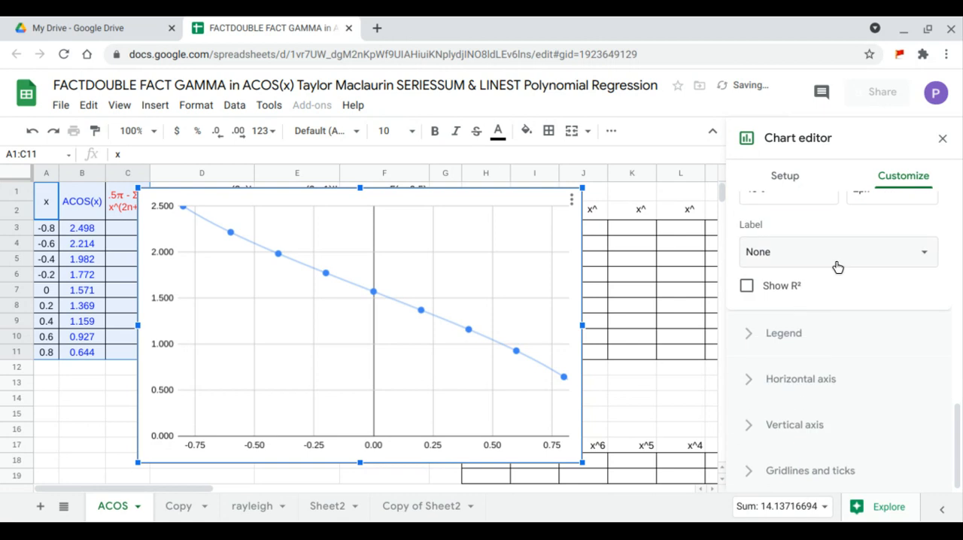
{"action": "left_click", "coordinate": [840, 263]}
{"action": "left_click", "coordinate": [819, 295]}
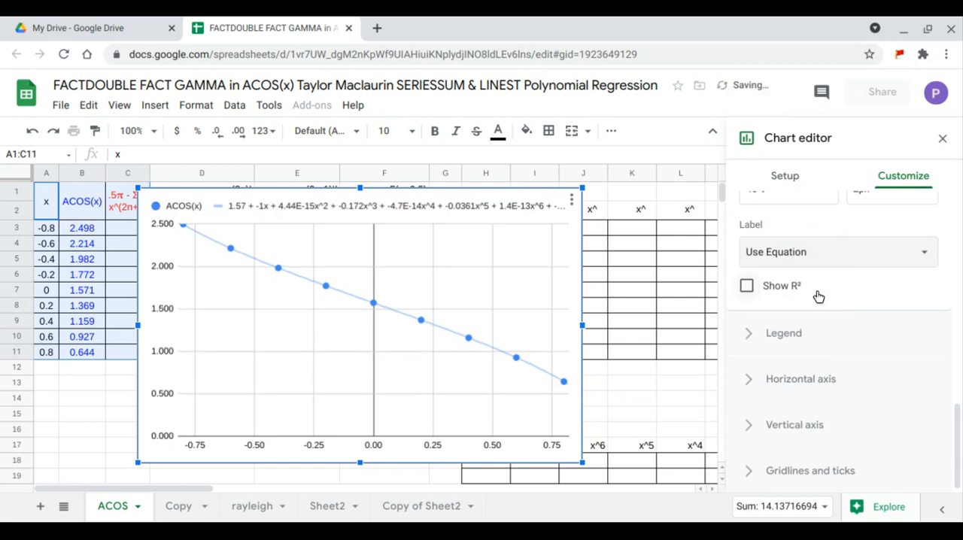
Set the chart legend's position to Left, after trying Bottom.
{"action": "left_click", "coordinate": [793, 331]}
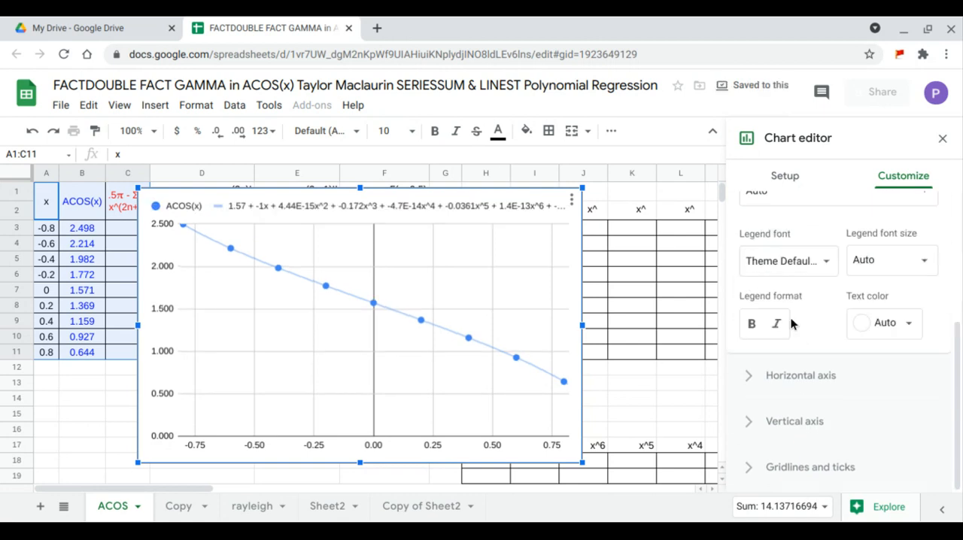
{"action": "scroll", "coordinate": [791, 316], "scroll_direction": "up", "scroll_amount": 1}
{"action": "left_click", "coordinate": [791, 316]}
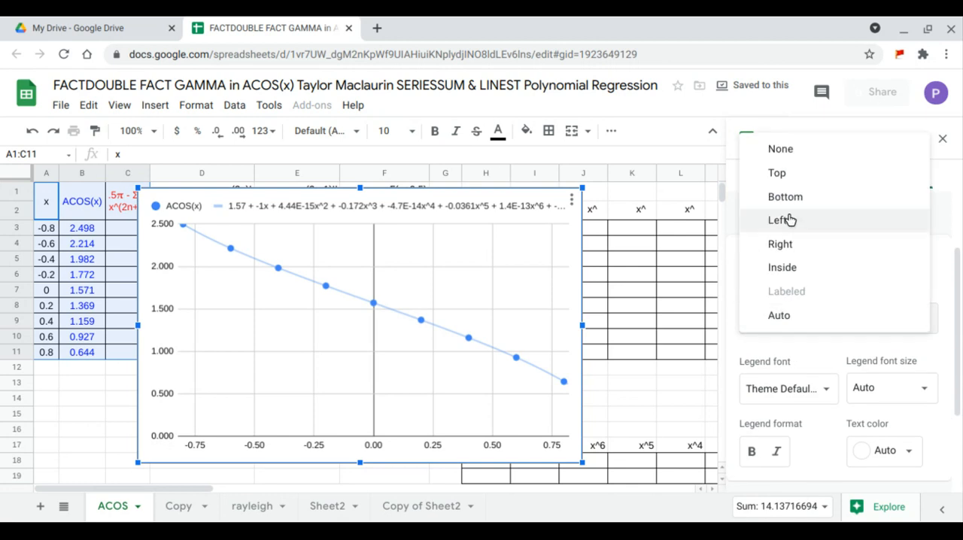
{"action": "left_click", "coordinate": [785, 197]}
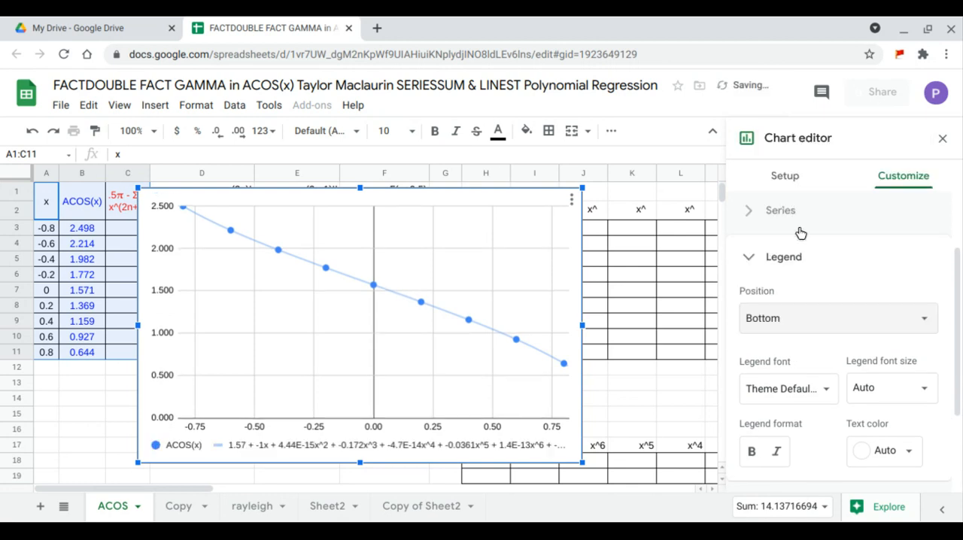
{"action": "left_click", "coordinate": [806, 320]}
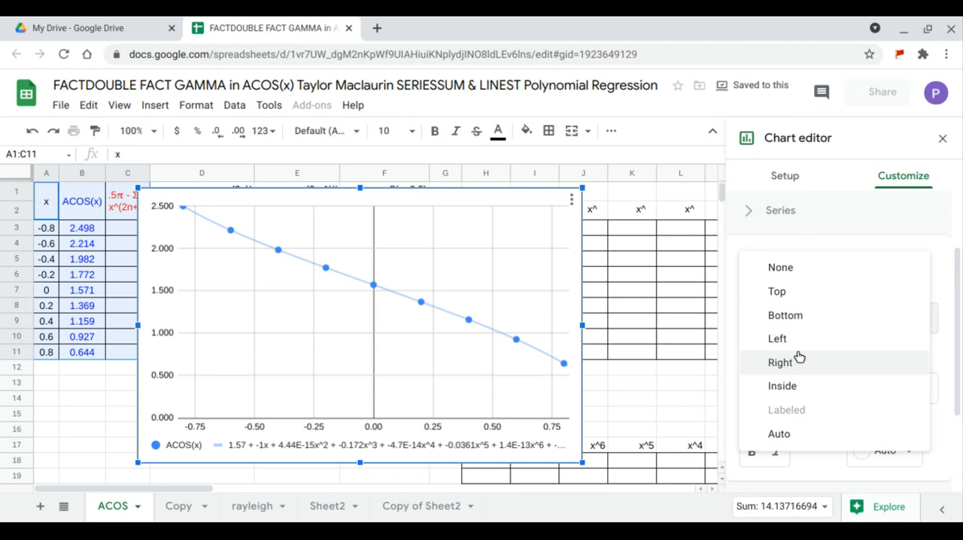
{"action": "left_click", "coordinate": [800, 346]}
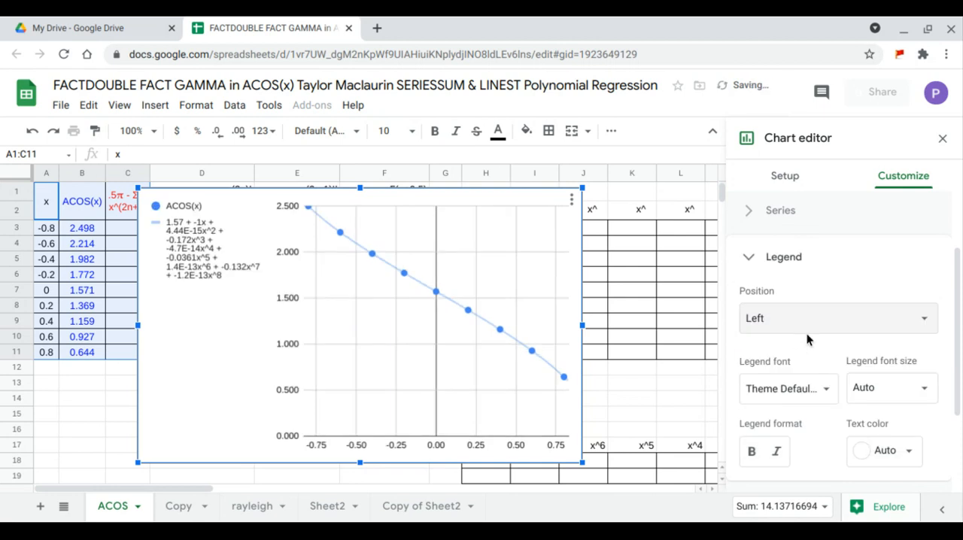
Set the number format of the chart's horizontal axis to None.
{"action": "scroll", "coordinate": [805, 336], "scroll_direction": "down", "scroll_amount": 2}
{"action": "left_click", "coordinate": [811, 376]}
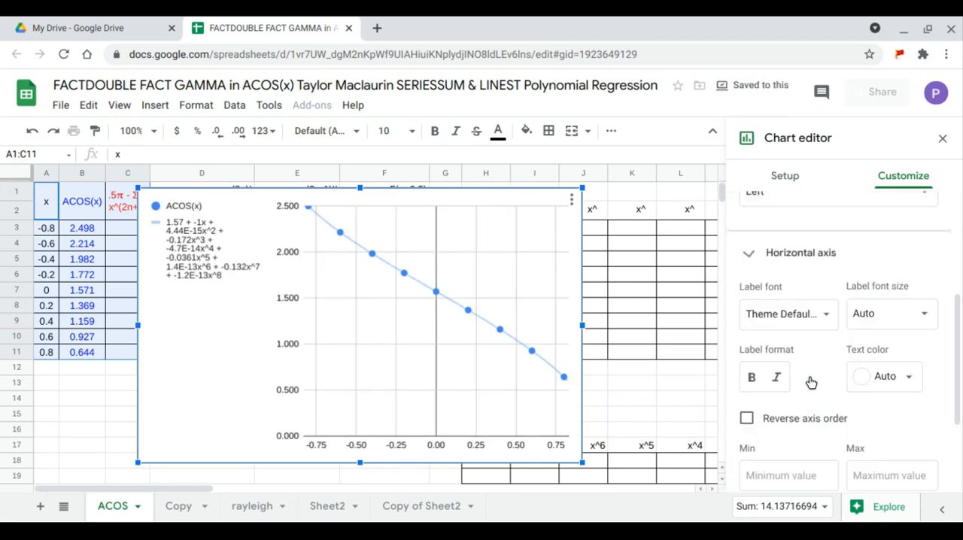
{"action": "scroll", "coordinate": [812, 376], "scroll_direction": "down", "scroll_amount": 1}
{"action": "scroll", "coordinate": [811, 366], "scroll_direction": "down", "scroll_amount": 2}
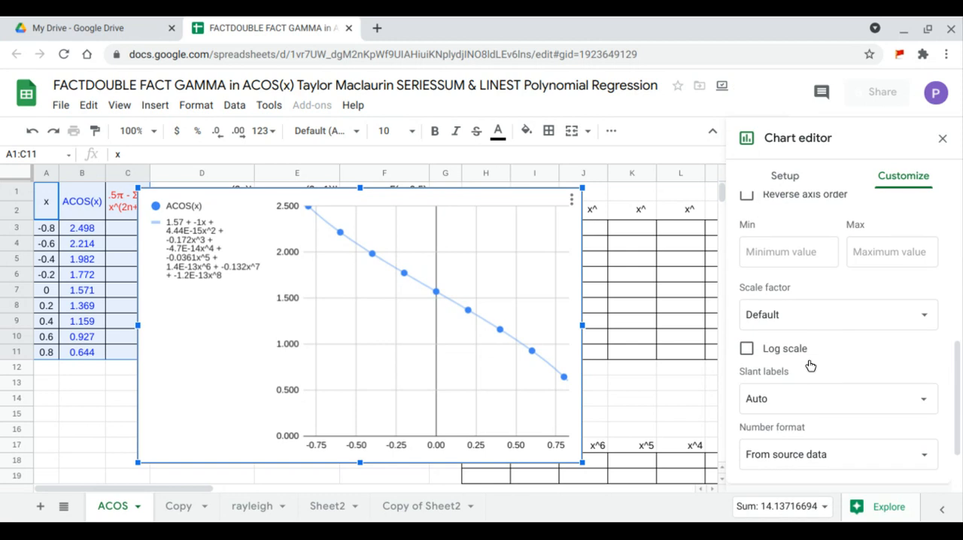
{"action": "scroll", "coordinate": [810, 366], "scroll_direction": "down", "scroll_amount": 1}
{"action": "scroll", "coordinate": [808, 364], "scroll_direction": "down", "scroll_amount": 1}
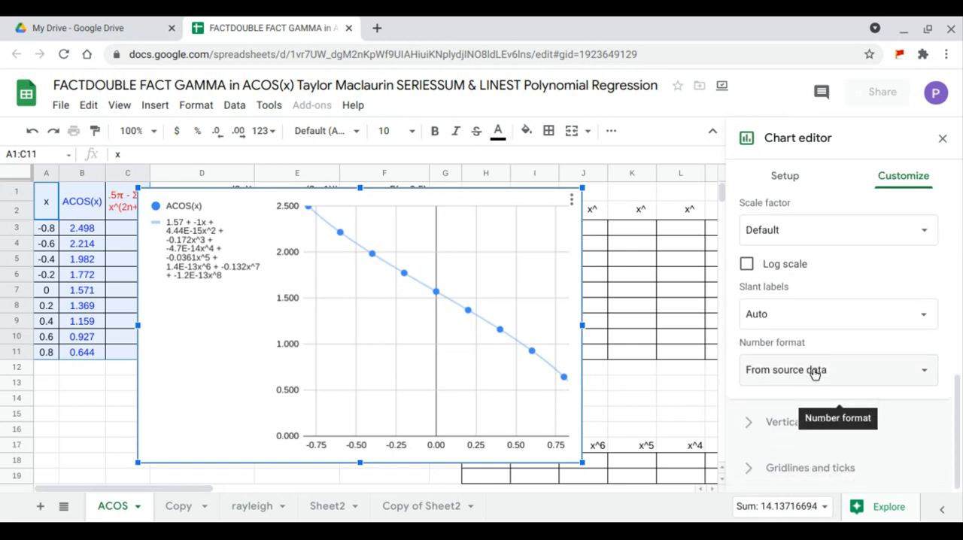
{"action": "left_click", "coordinate": [815, 374]}
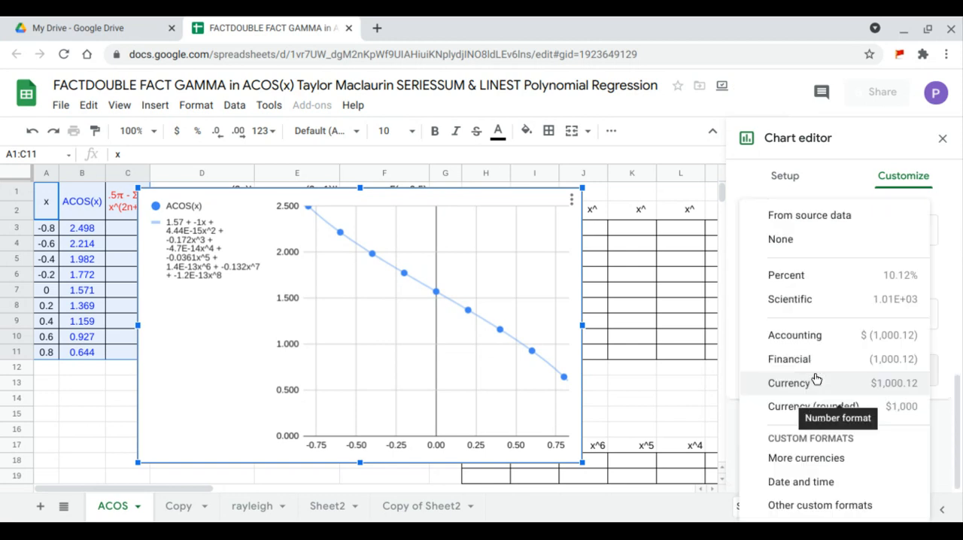
{"action": "left_click", "coordinate": [790, 248]}
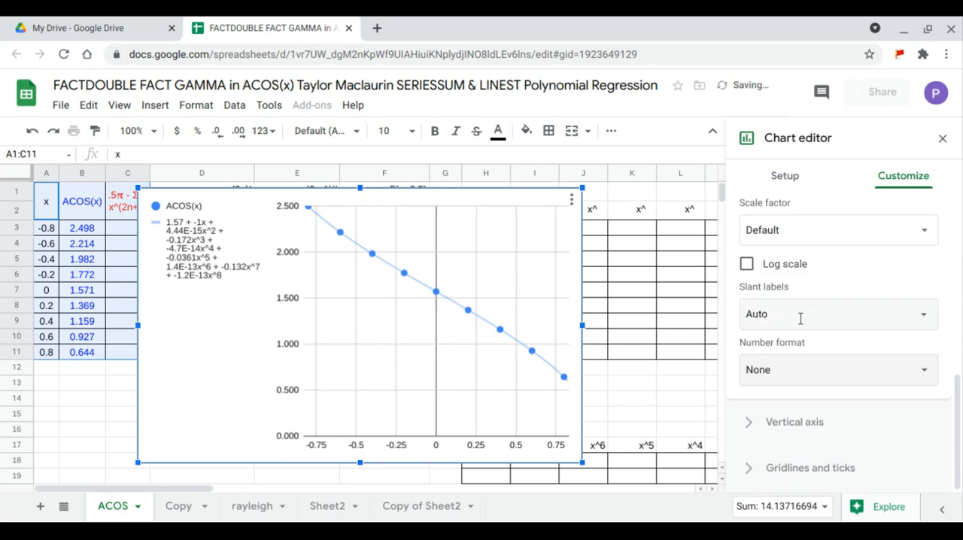
Enable the axis line for the chart's vertical axis.
{"action": "left_click", "coordinate": [798, 423]}
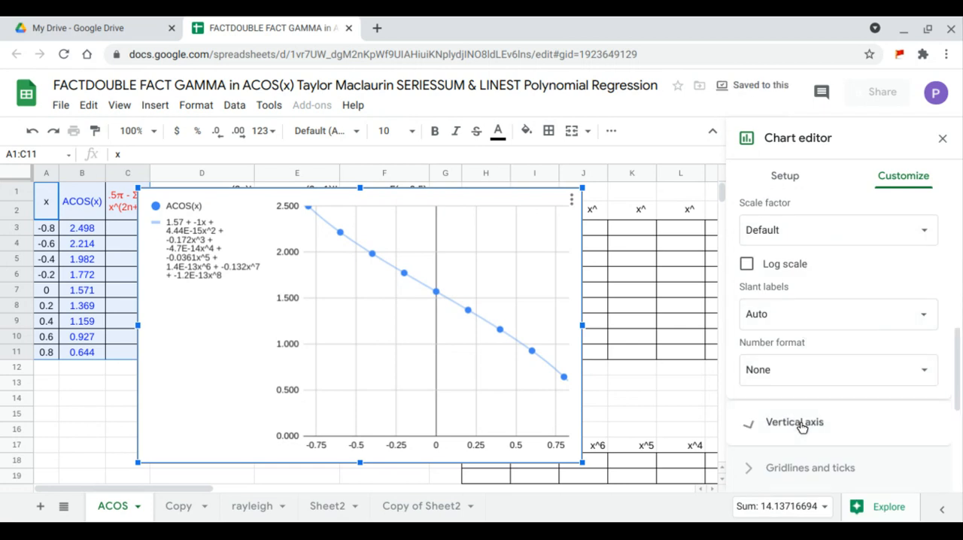
{"action": "scroll", "coordinate": [804, 376], "scroll_direction": "up", "scroll_amount": 1}
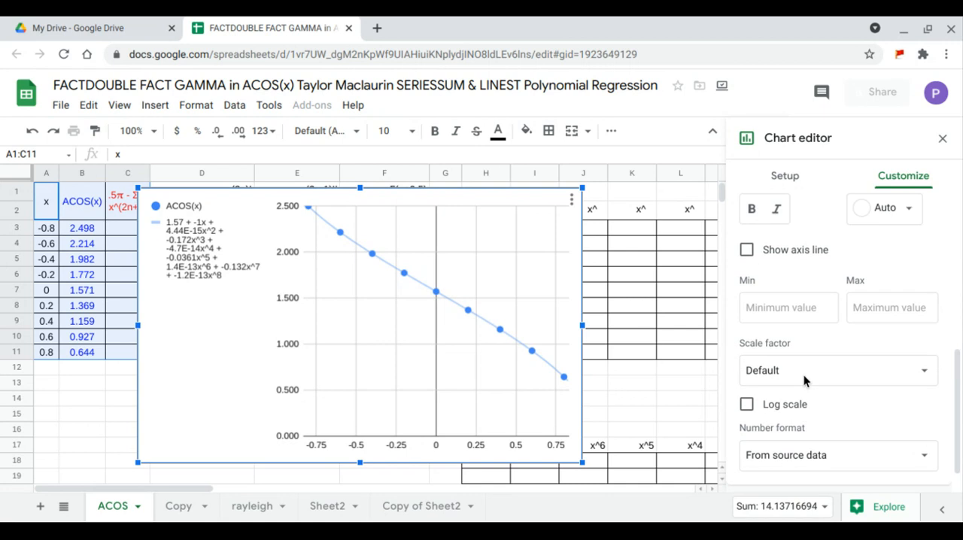
{"action": "left_click", "coordinate": [747, 262]}
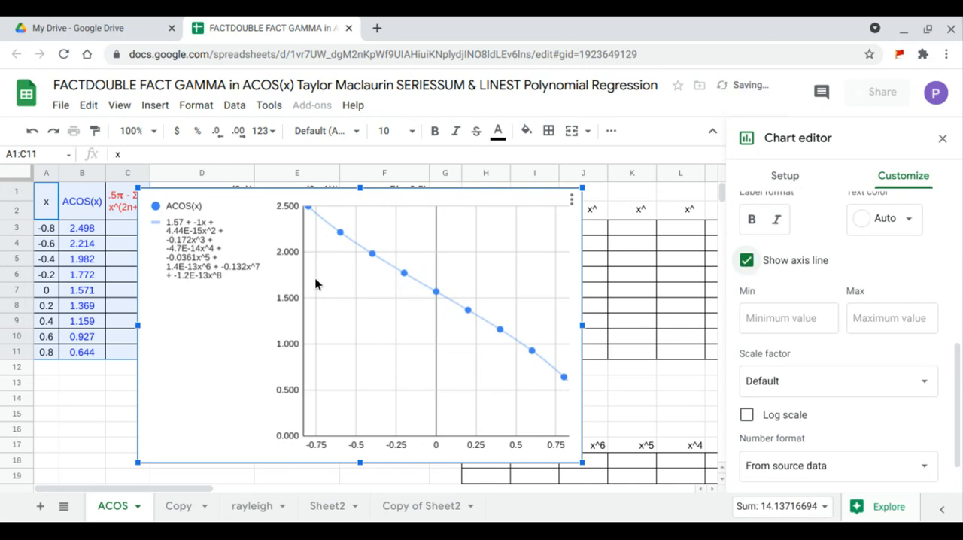
Set the number format of the chart's vertical axis to None.
{"action": "scroll", "coordinate": [788, 382], "scroll_direction": "down", "scroll_amount": 1}
{"action": "scroll", "coordinate": [788, 381], "scroll_direction": "down", "scroll_amount": 1}
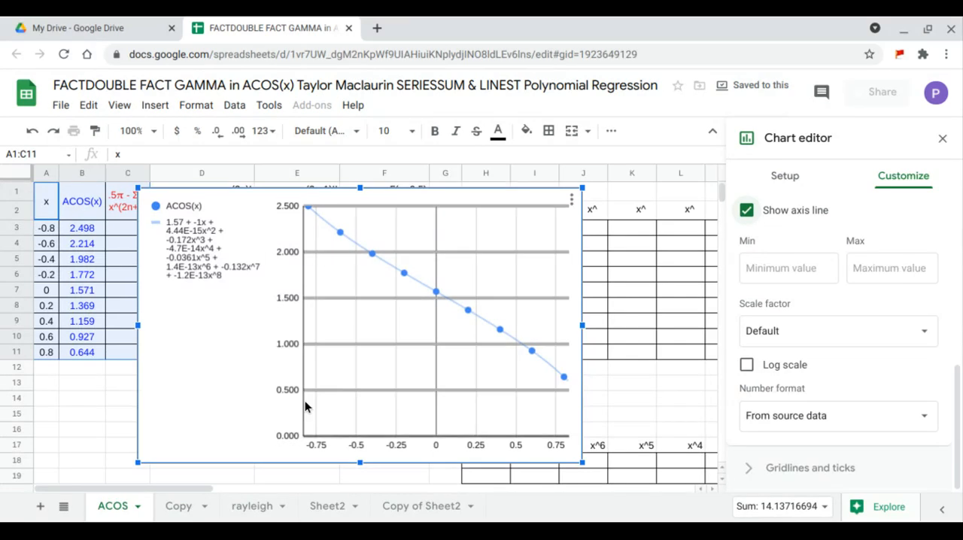
{"action": "left_click", "coordinate": [788, 419]}
{"action": "left_click", "coordinate": [788, 407]}
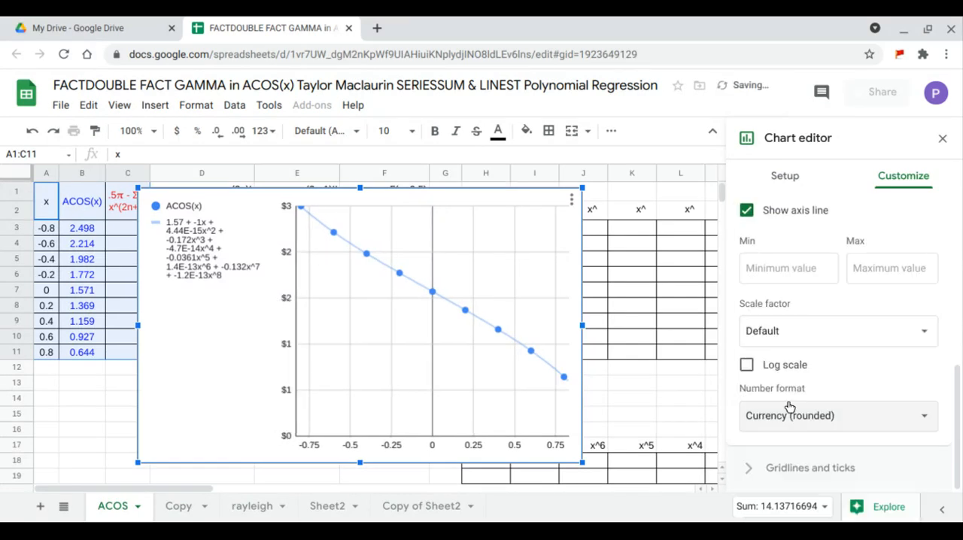
{"action": "left_click", "coordinate": [799, 421]}
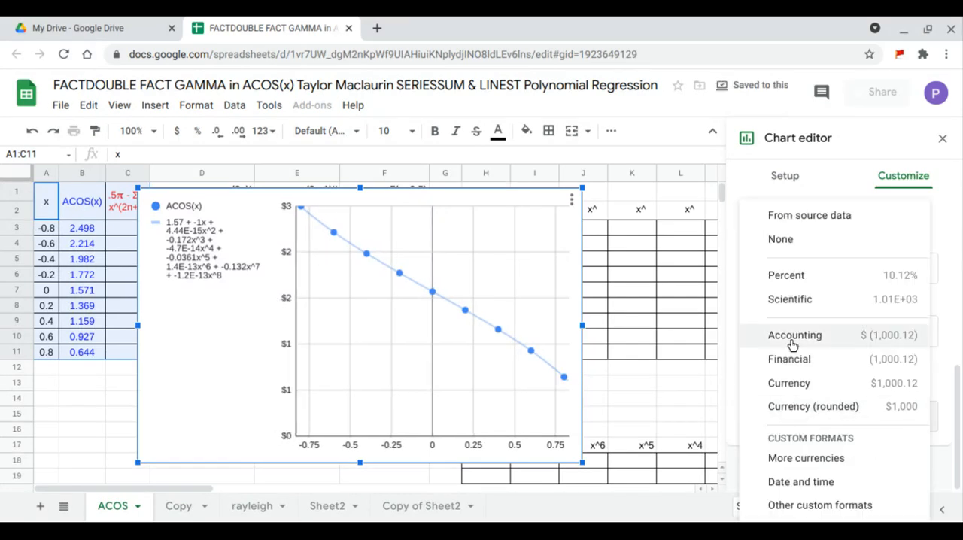
{"action": "left_click", "coordinate": [793, 250]}
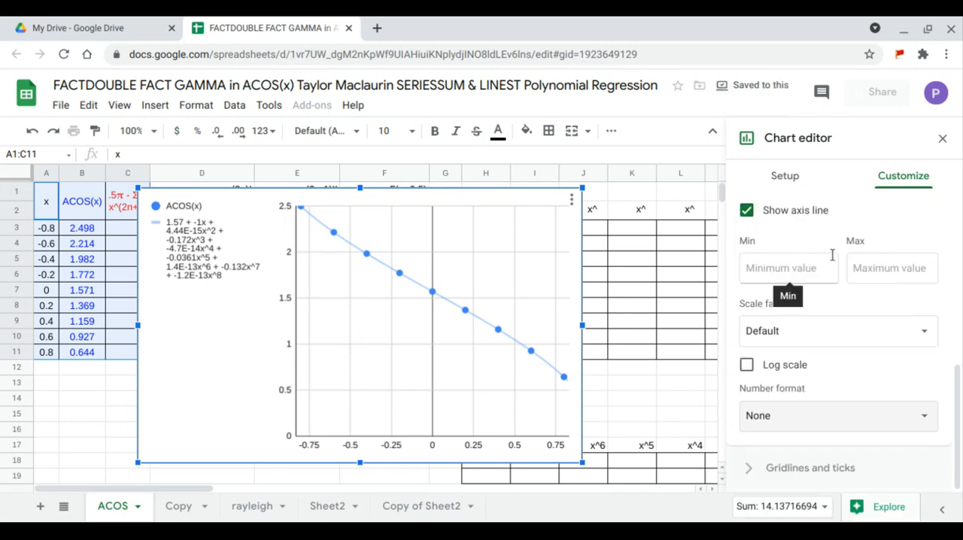
Close the chart editor, then shorten, narrow and move the chart so it covers columns H to P above row 17.
{"action": "left_click", "coordinate": [941, 141]}
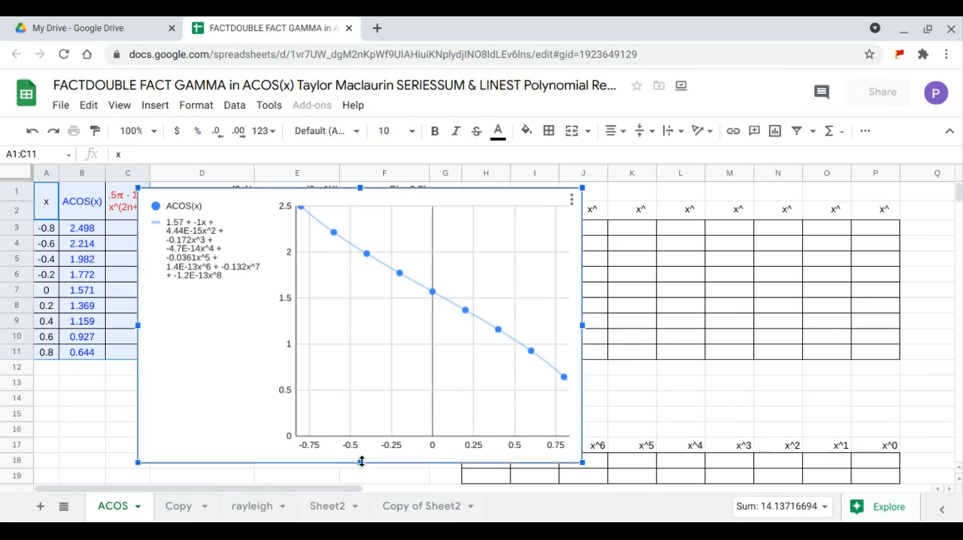
{"action": "left_click_drag", "start_coordinate": [361, 463], "coordinate": [361, 430]}
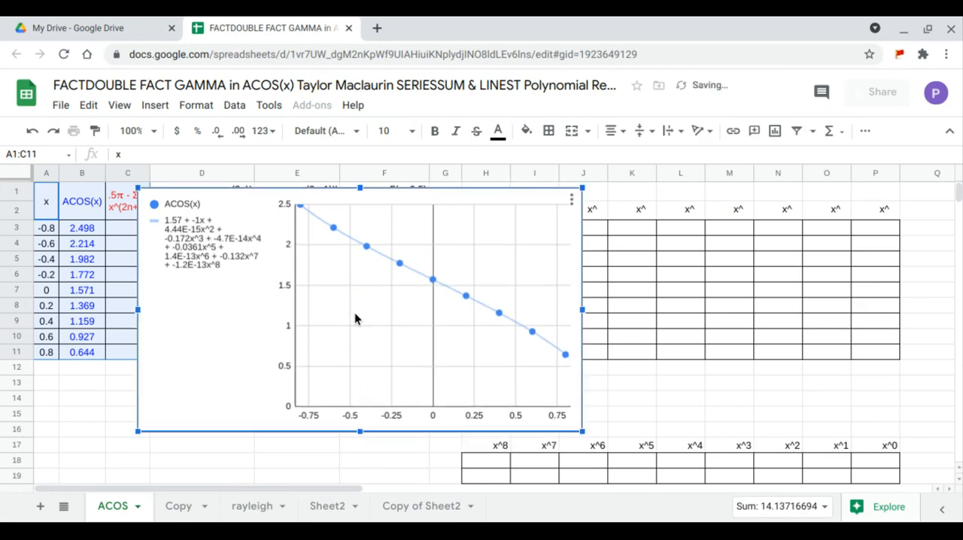
{"action": "left_click_drag", "start_coordinate": [355, 319], "coordinate": [689, 311]}
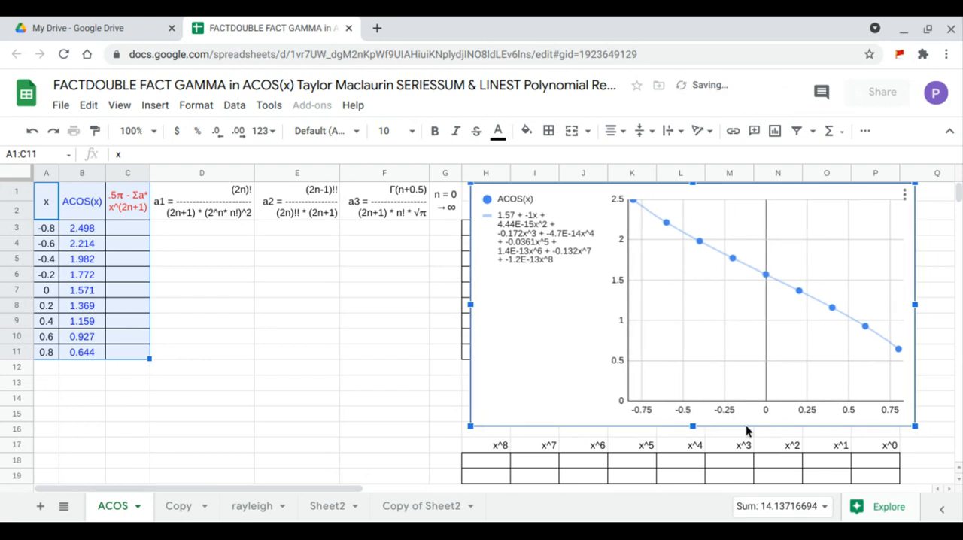
{"action": "left_click_drag", "start_coordinate": [694, 426], "coordinate": [694, 435]}
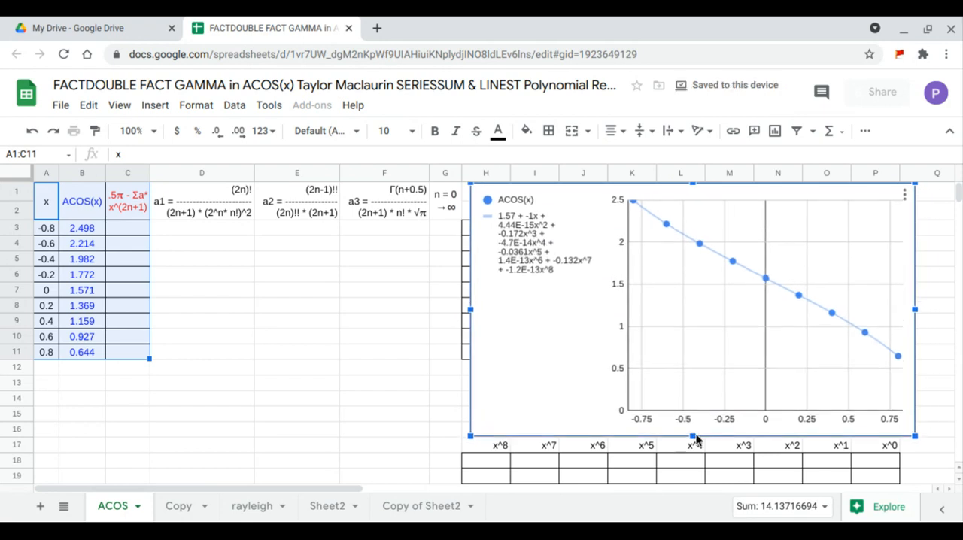
{"action": "left_click_drag", "start_coordinate": [914, 310], "coordinate": [900, 310]}
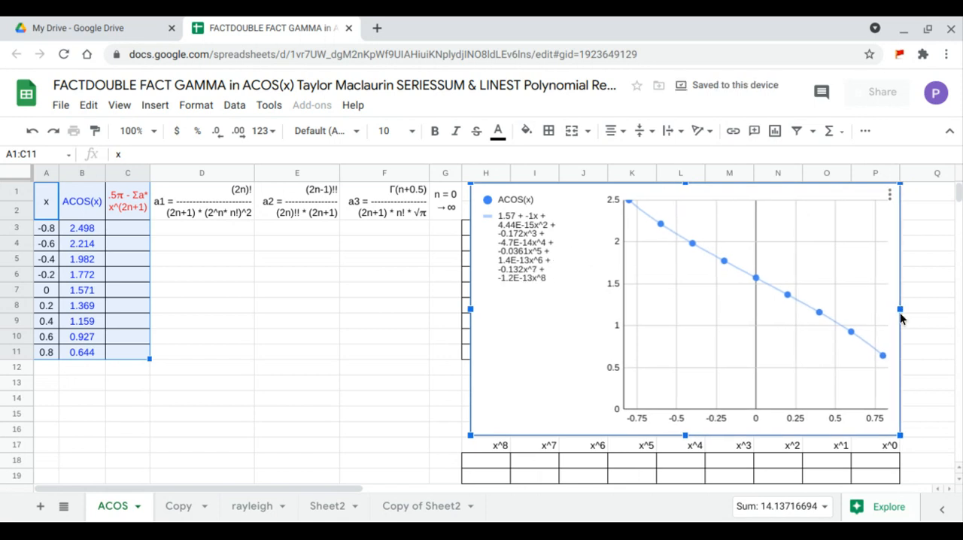
{"action": "left_click_drag", "start_coordinate": [598, 366], "coordinate": [592, 365]}
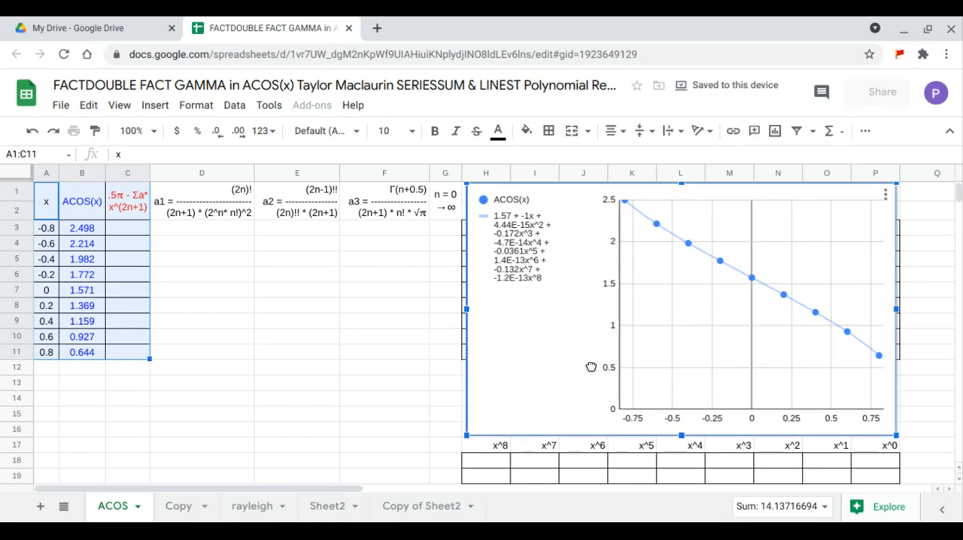
{"action": "left_click", "coordinate": [127, 217]}
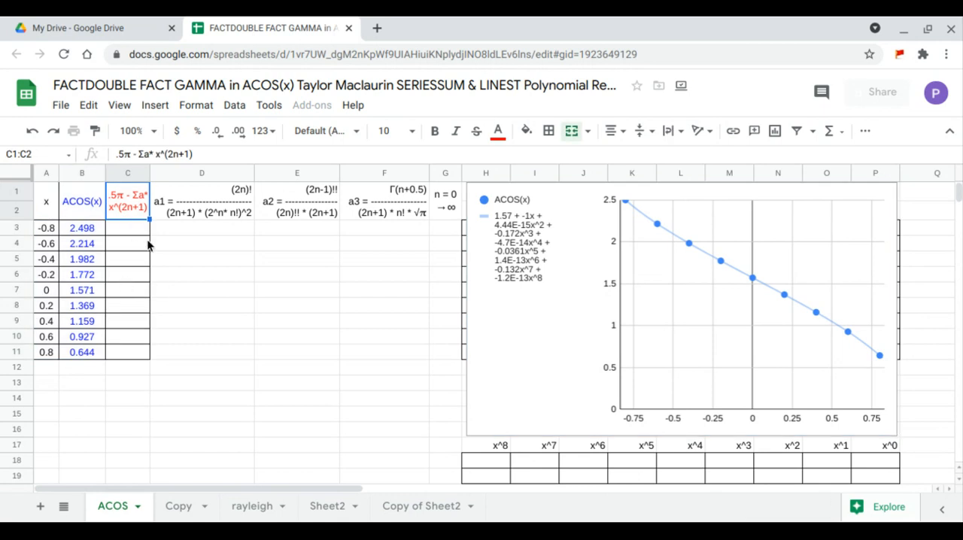
{"action": "left_click", "coordinate": [199, 199]}
{"action": "left_click_drag", "start_coordinate": [199, 245], "coordinate": [206, 380]}
{"action": "left_click_drag", "start_coordinate": [296, 201], "coordinate": [308, 384]}
{"action": "left_click_drag", "start_coordinate": [379, 216], "coordinate": [390, 379]}
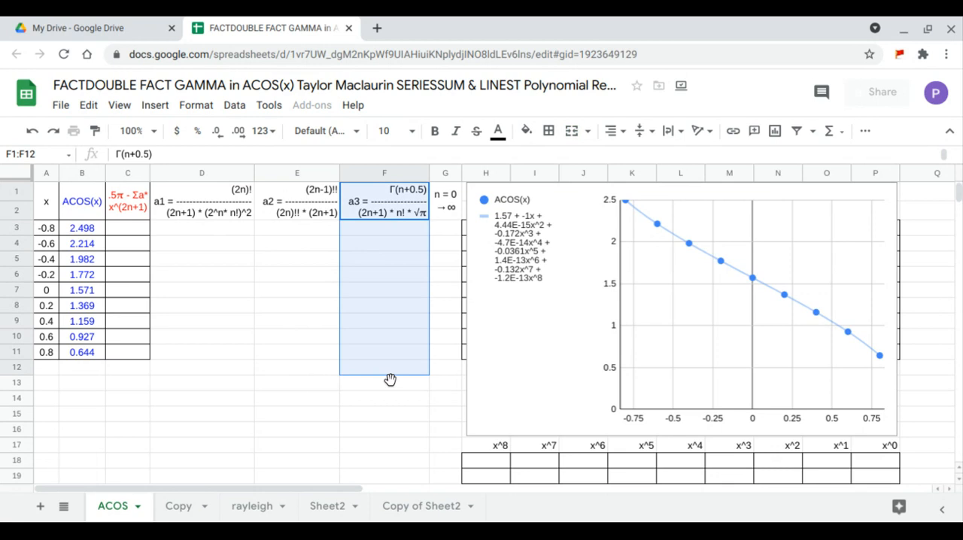
Enter 0 in G3 as the starting value of the n series.
{"action": "left_click", "coordinate": [438, 231]}
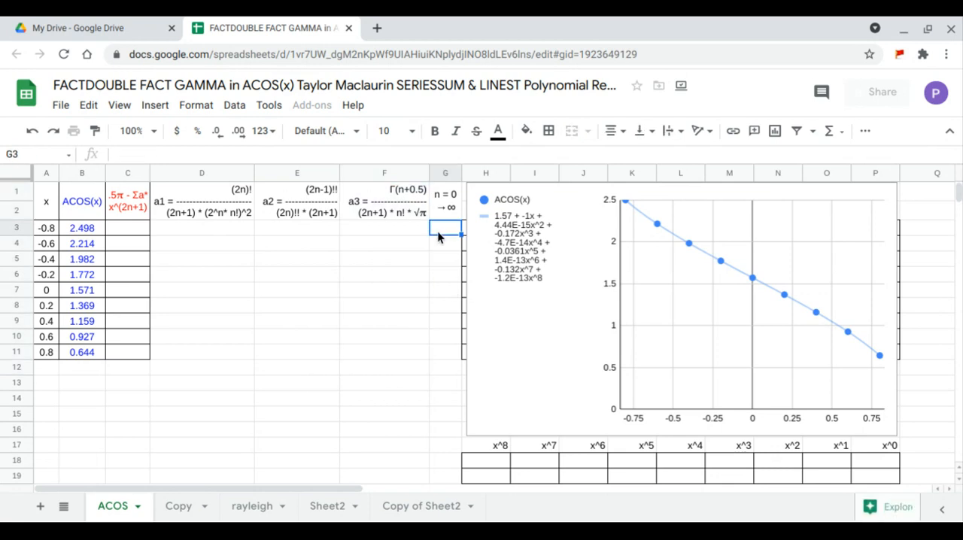
{"action": "type", "text": "0"}
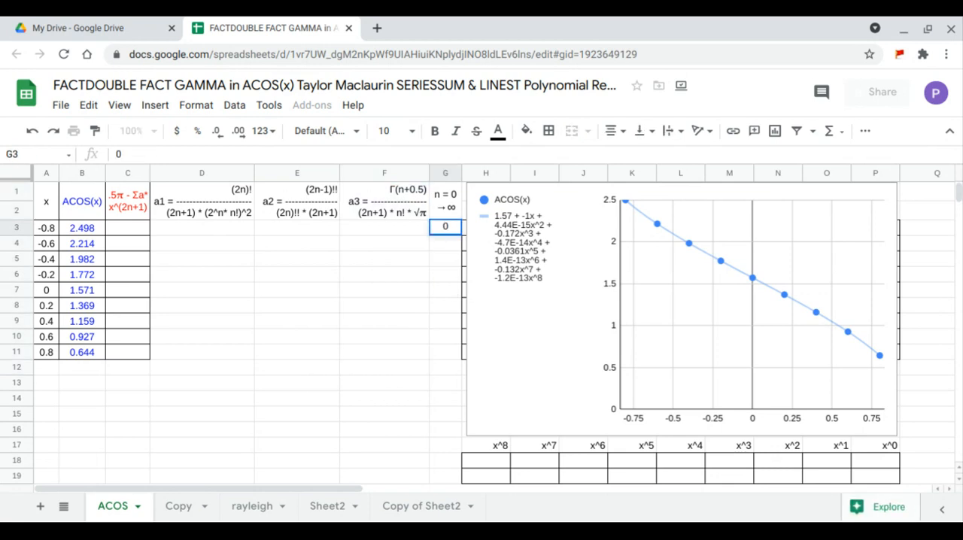
{"action": "key", "text": "Return"}
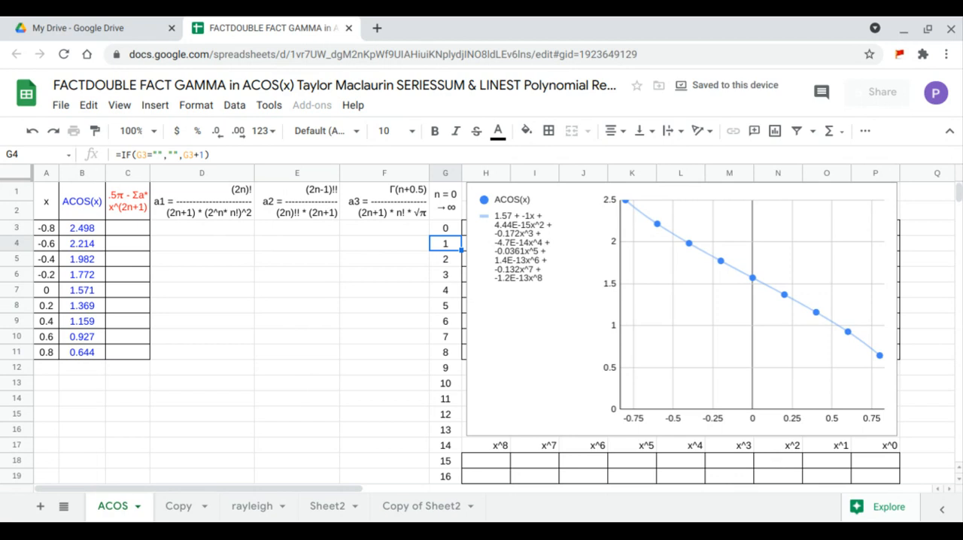
Start the a3 coefficient formula in F3 as an ARRAYFORMULA with the numerator GAMMA(G3:G19+.5).
{"action": "left_click", "coordinate": [411, 233]}
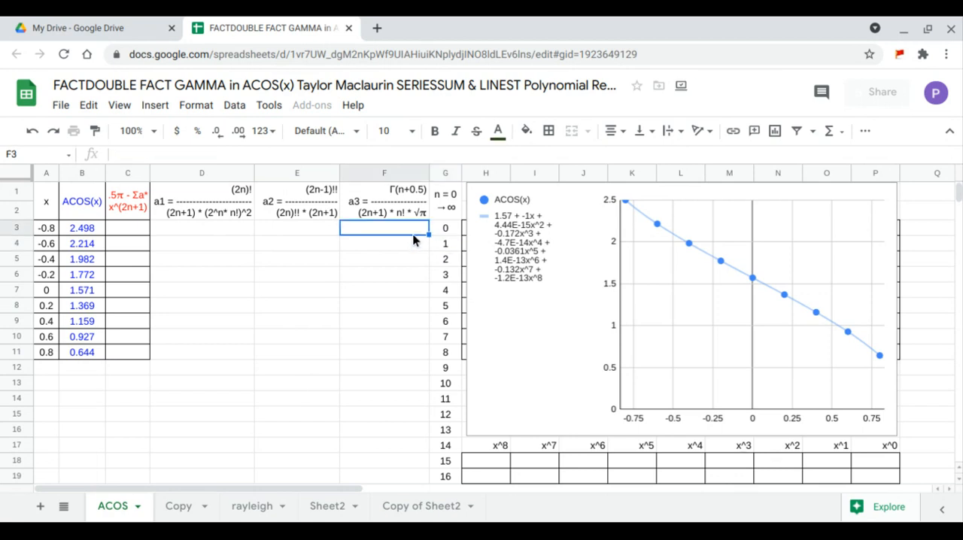
{"action": "type", "text": "="}
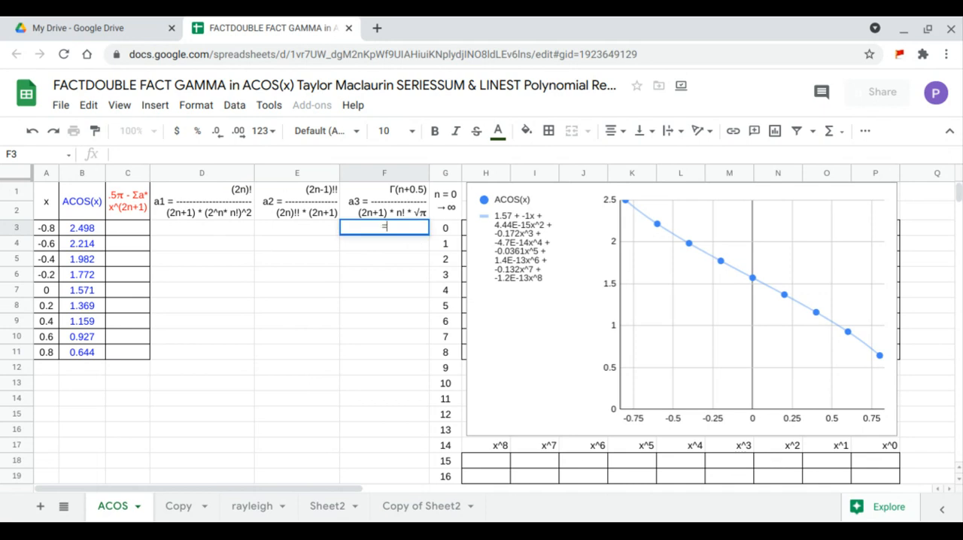
{"action": "type", "text": "arr"}
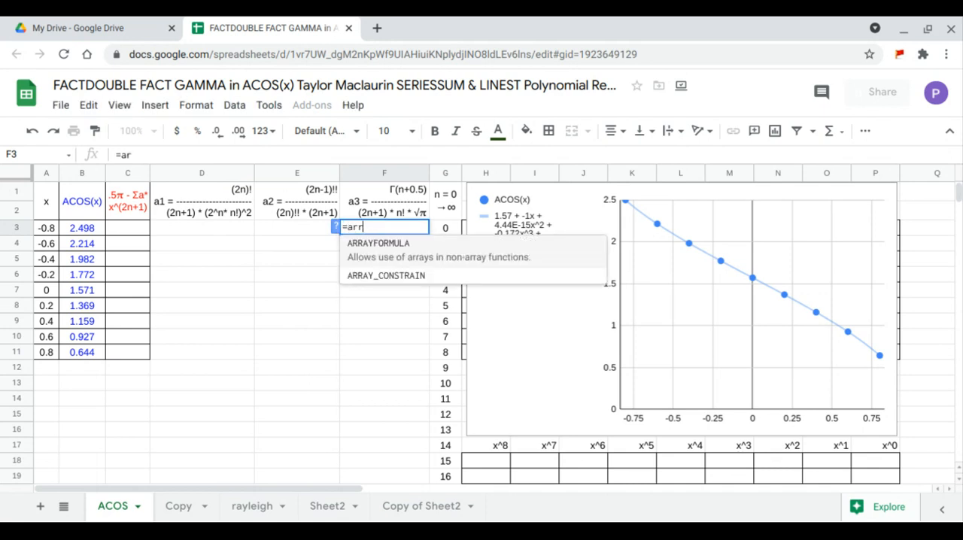
{"action": "key", "text": "Tab"}
{"action": "type", "text": "ga"}
{"action": "key", "text": "Tab"}
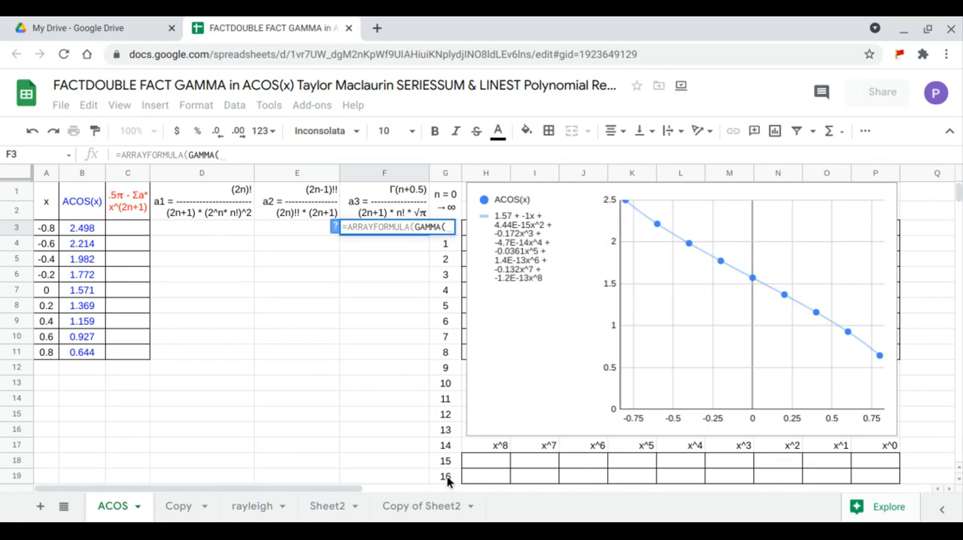
{"action": "left_click_drag", "start_coordinate": [447, 477], "coordinate": [448, 227]}
{"action": "type", "text": "+"}
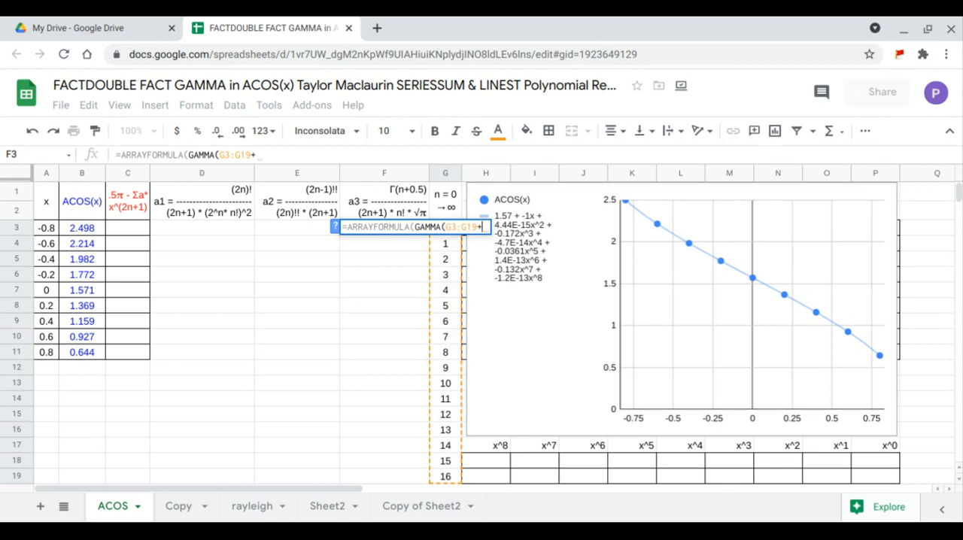
{"action": "type", "text": ".5)"}
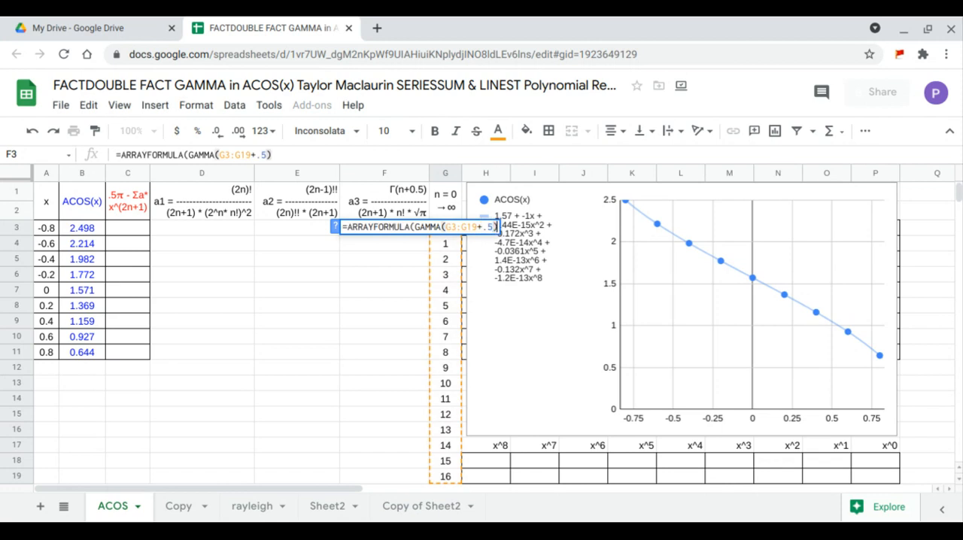
{"action": "type", "text": "/("}
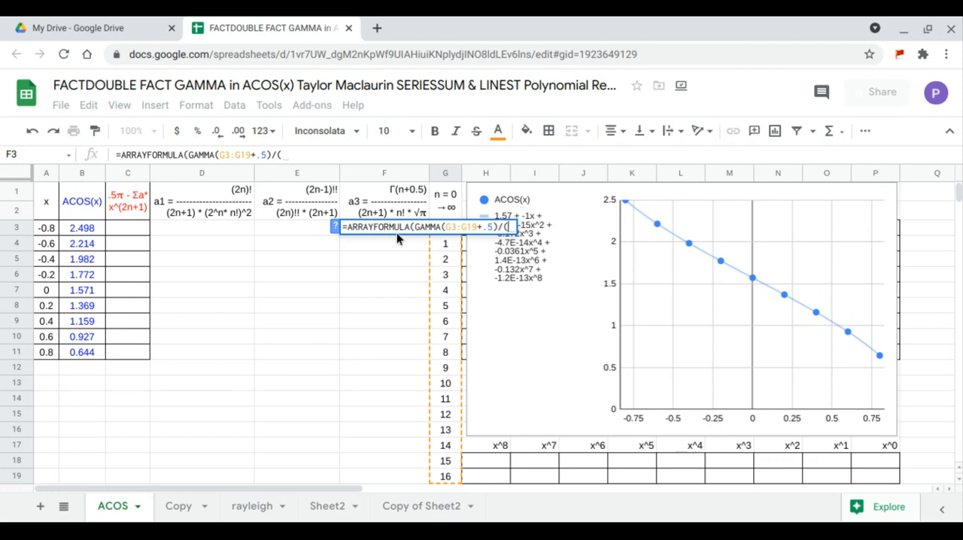
{"action": "type", "text": "2*"}
Divide the F3 numerator by a bracketed denominator whose first factor is (2*G3:G19+1), followed by a multiplication sign.
{"action": "left_click_drag", "start_coordinate": [446, 482], "coordinate": [446, 228]}
{"action": "type", "text": "+"}
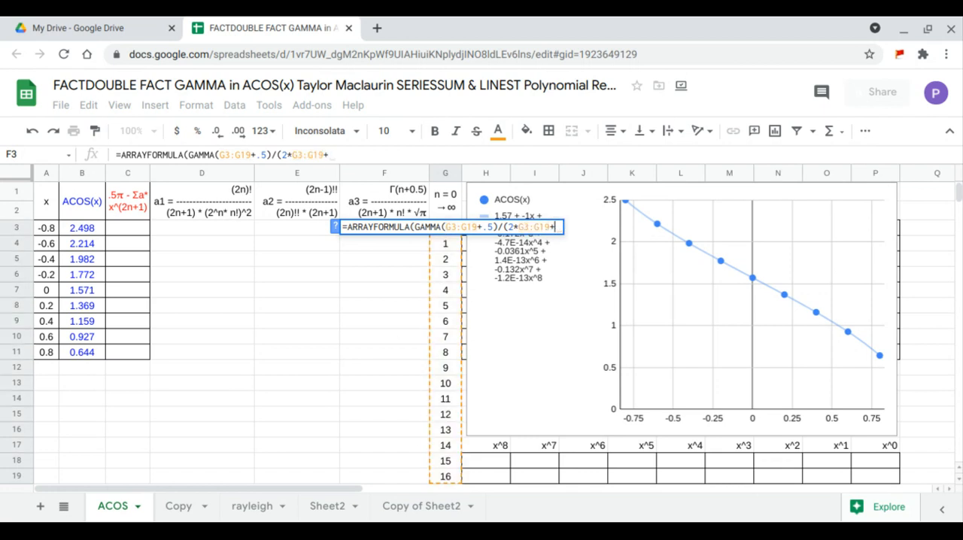
{"action": "type", "text": "1)"}
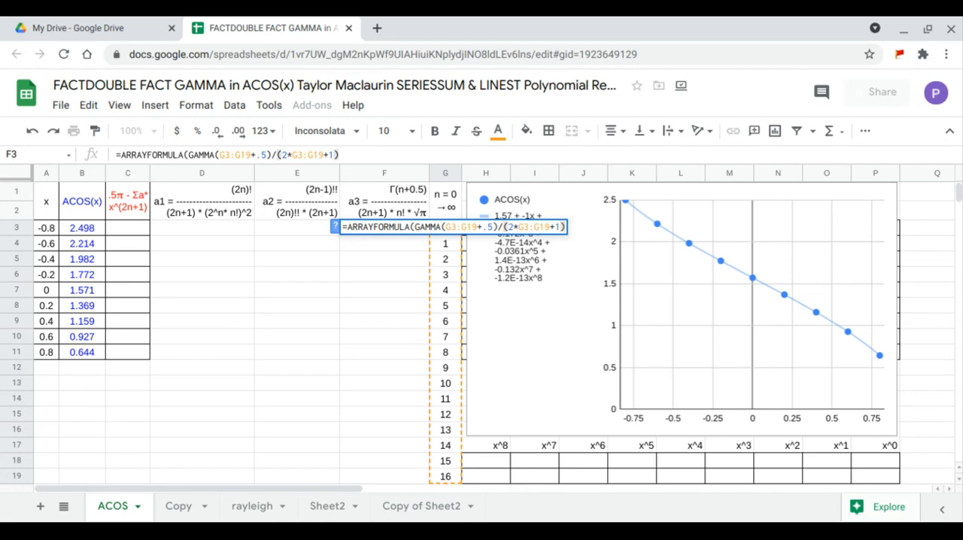
{"action": "type", "text": "*"}
{"action": "type", "text": "("}
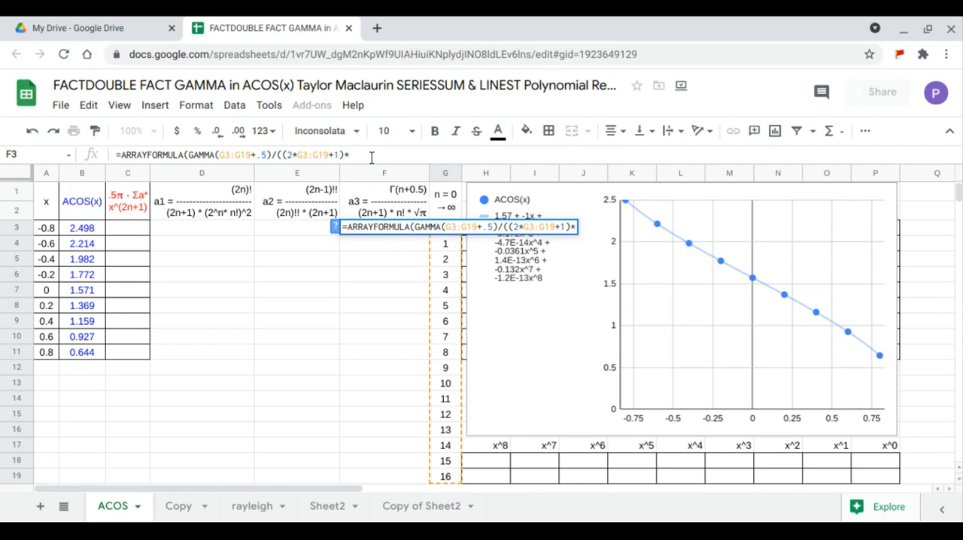
{"action": "type", "text": "fa"}
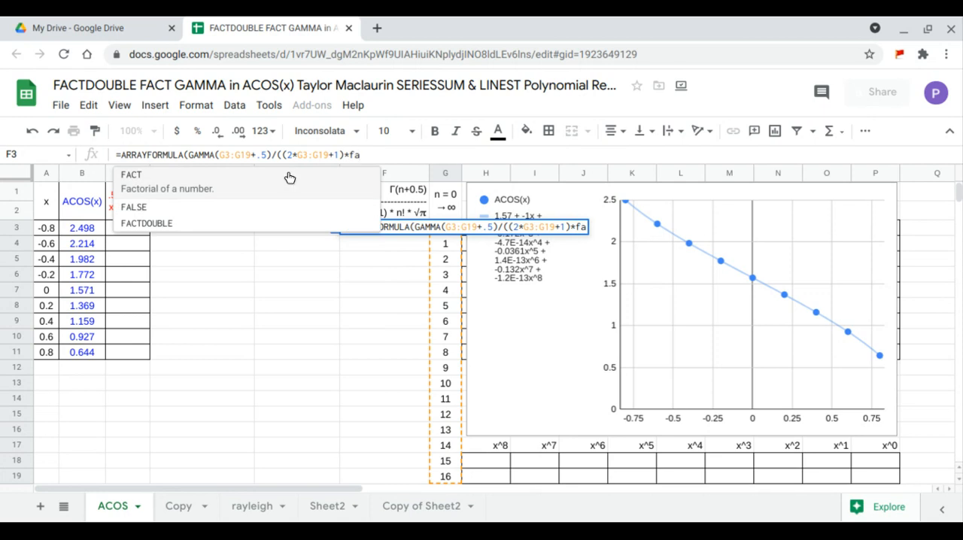
Complete the F3 denominator with FACT(G3:G19)*SQRTPI(1) and commit the formula to fill the a3 column.
{"action": "left_click", "coordinate": [290, 178]}
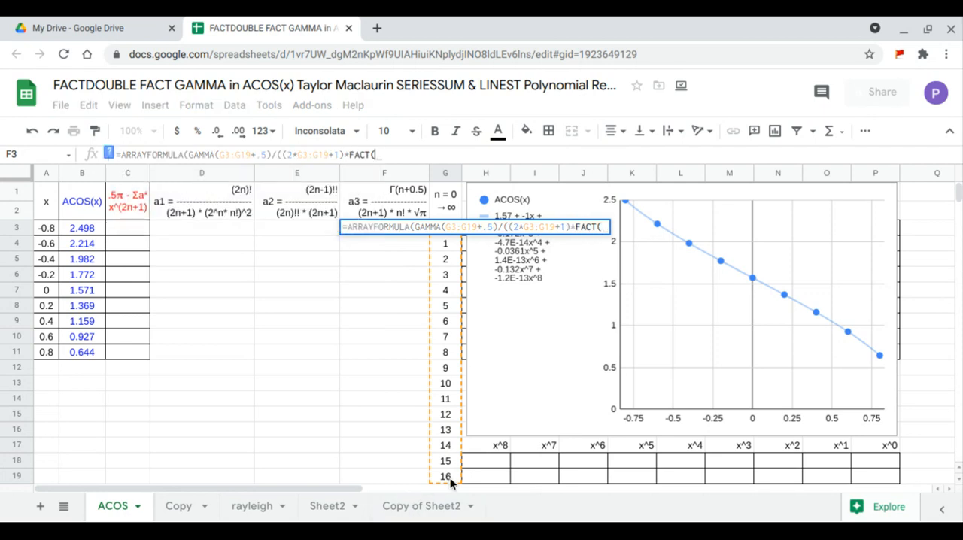
{"action": "left_click_drag", "start_coordinate": [450, 478], "coordinate": [448, 227]}
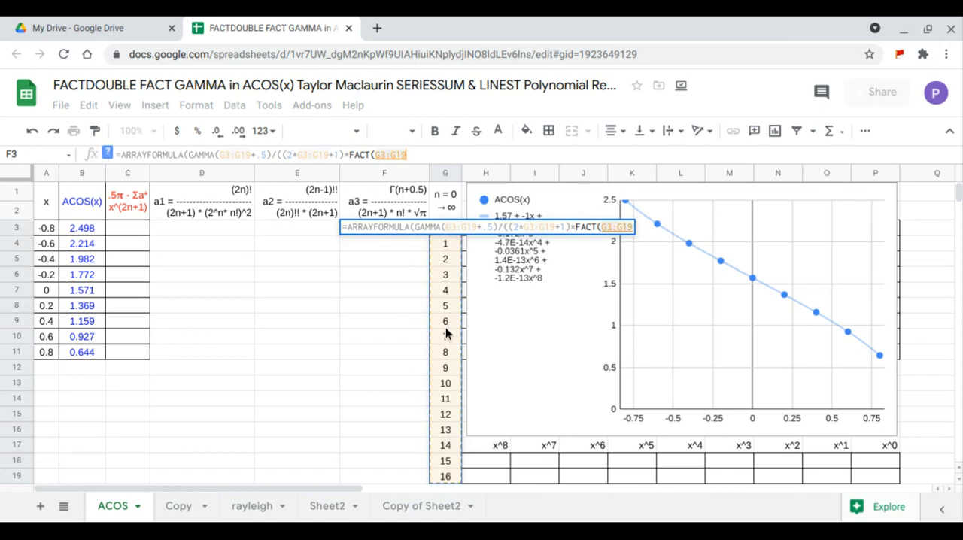
{"action": "type", "text": ")*"}
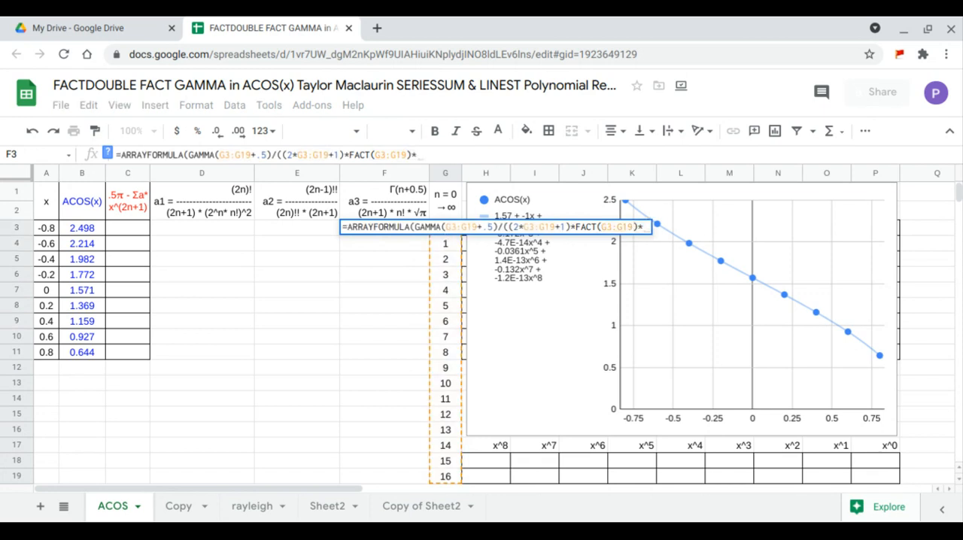
{"action": "type", "text": "sar"}
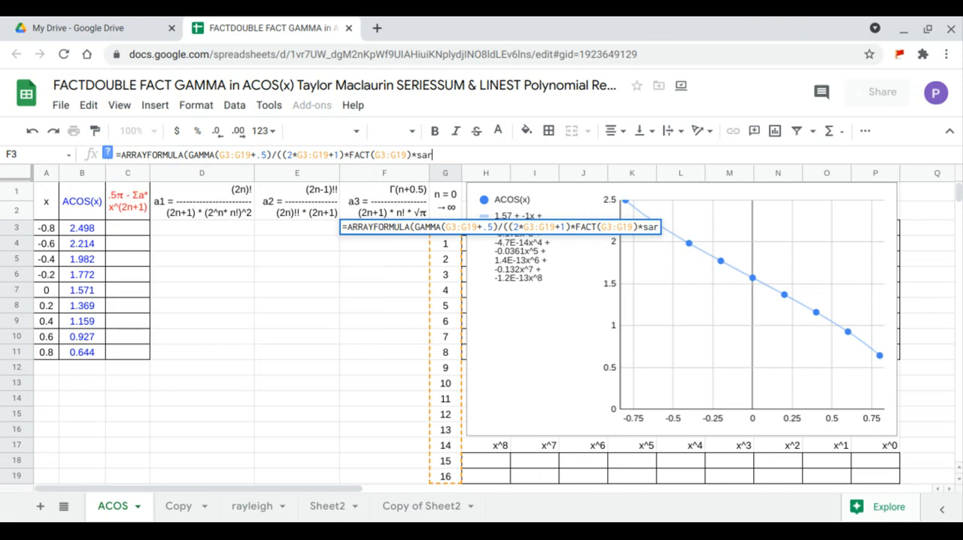
{"action": "key", "text": "BackSpace"}
{"action": "key", "text": "BackSpace"}
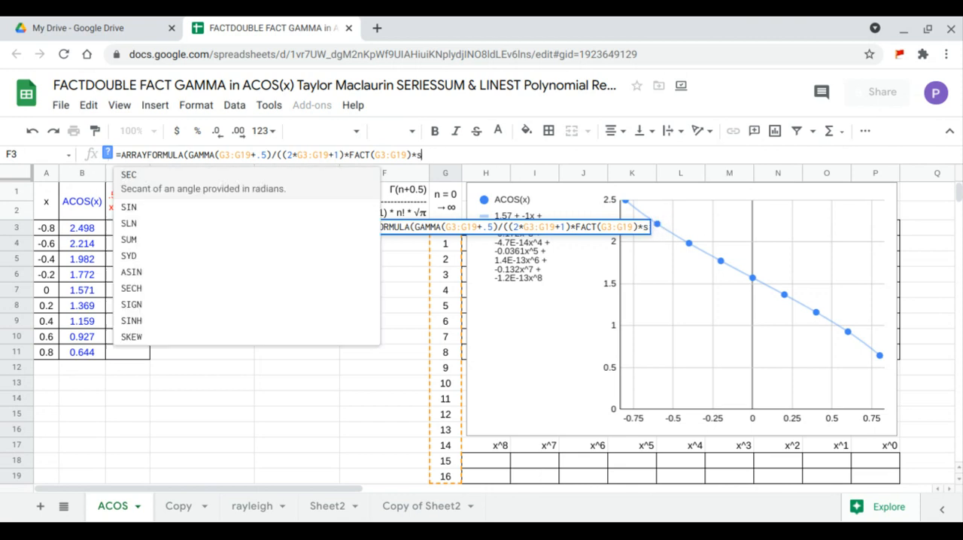
{"action": "type", "text": "qrt"}
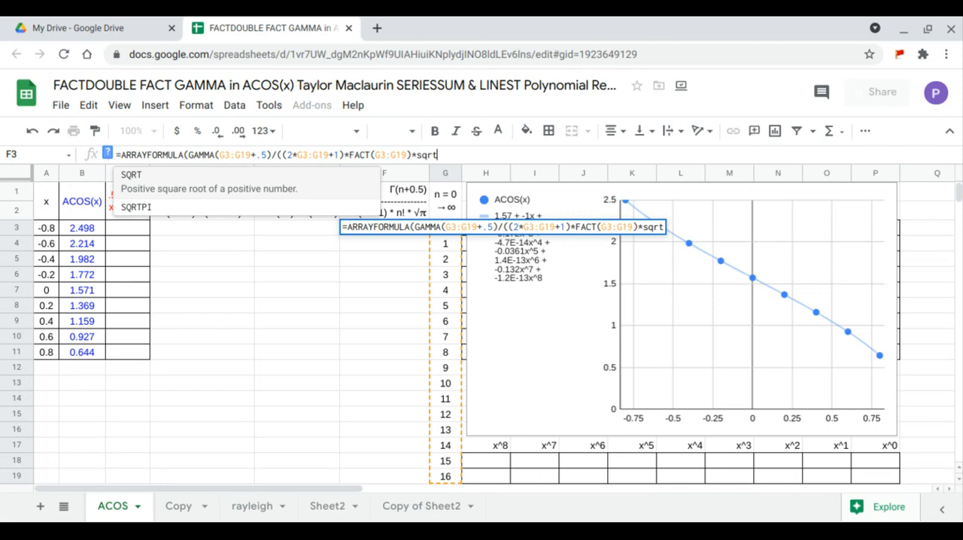
{"action": "left_click", "coordinate": [213, 206]}
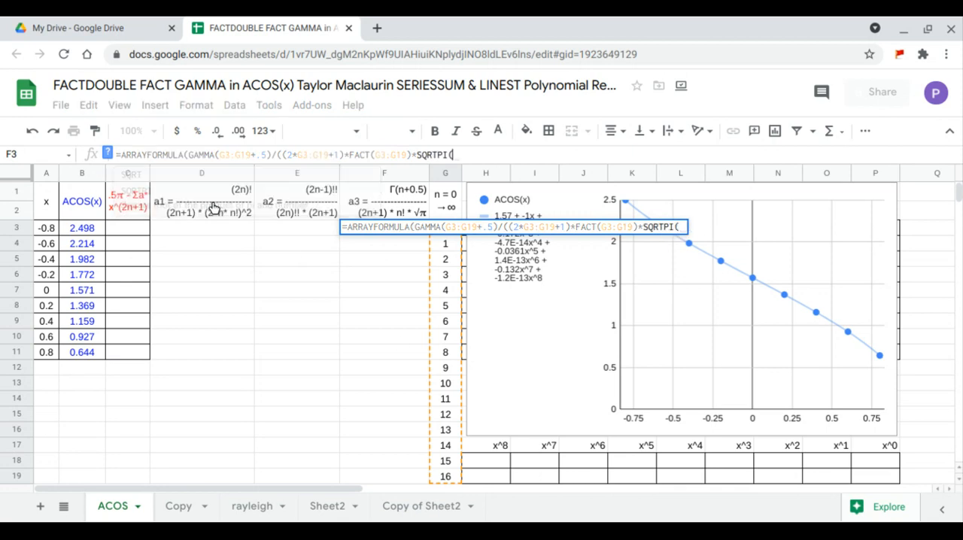
{"action": "type", "text": "1)"}
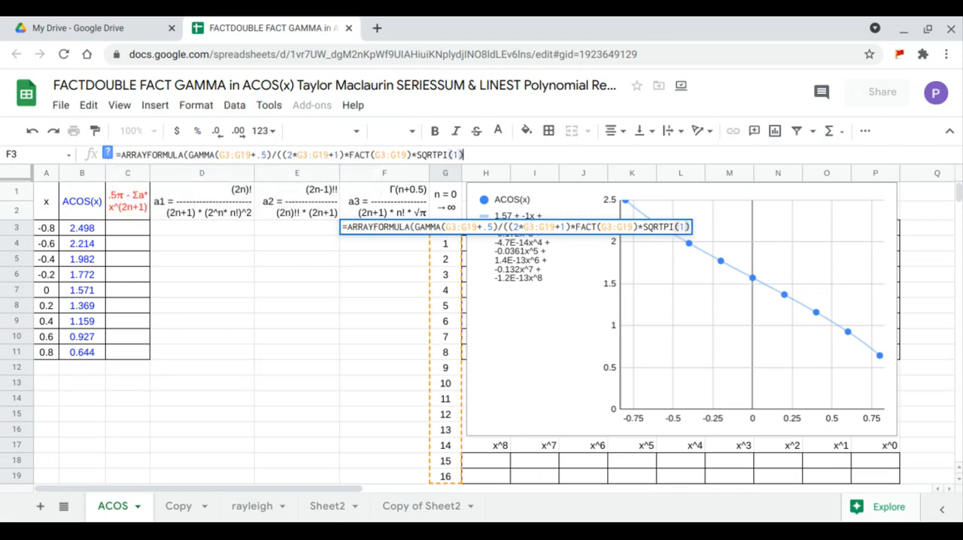
{"action": "key", "text": "Return"}
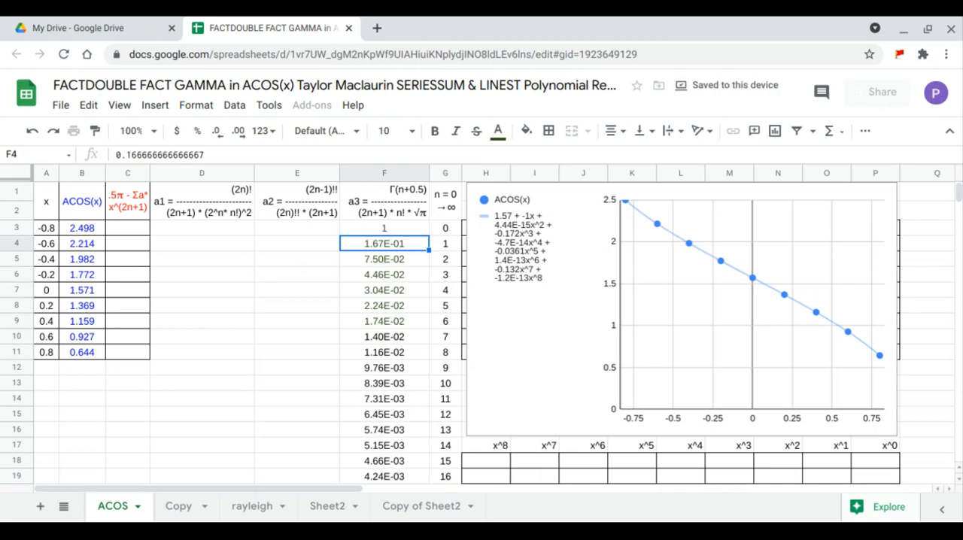
{"action": "left_click_drag", "start_coordinate": [384, 228], "coordinate": [391, 462]}
Start the a2 coefficient formula in E3 as an ARRAYFORMULA with the numerator FACTDOUBLE(2*G3:G19-1).
{"action": "left_click", "coordinate": [327, 235]}
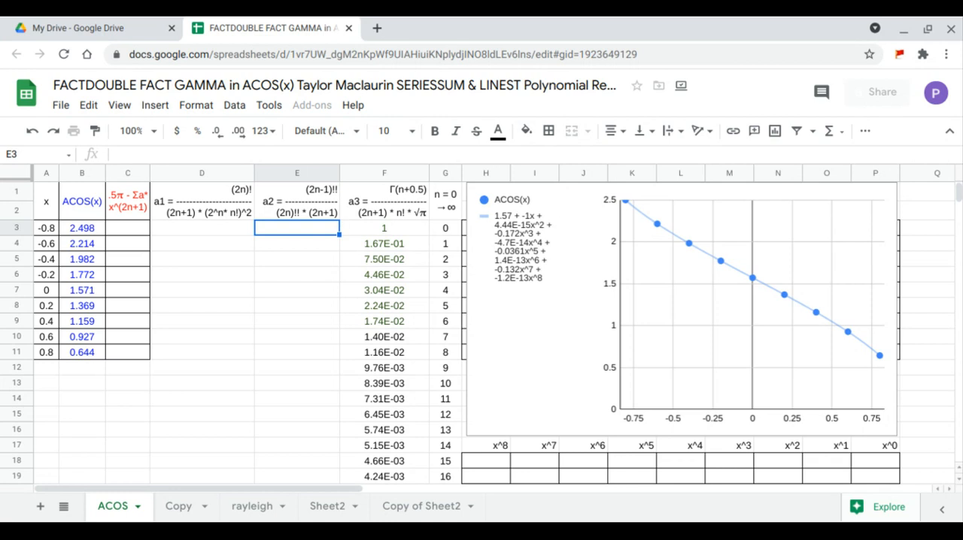
{"action": "type", "text": "="}
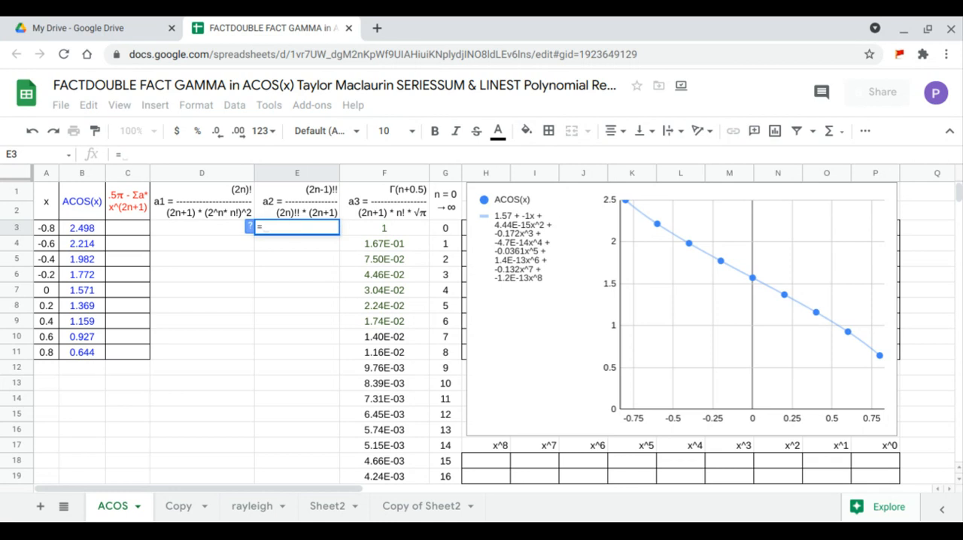
{"action": "type", "text": "arr"}
{"action": "key", "text": "Tab"}
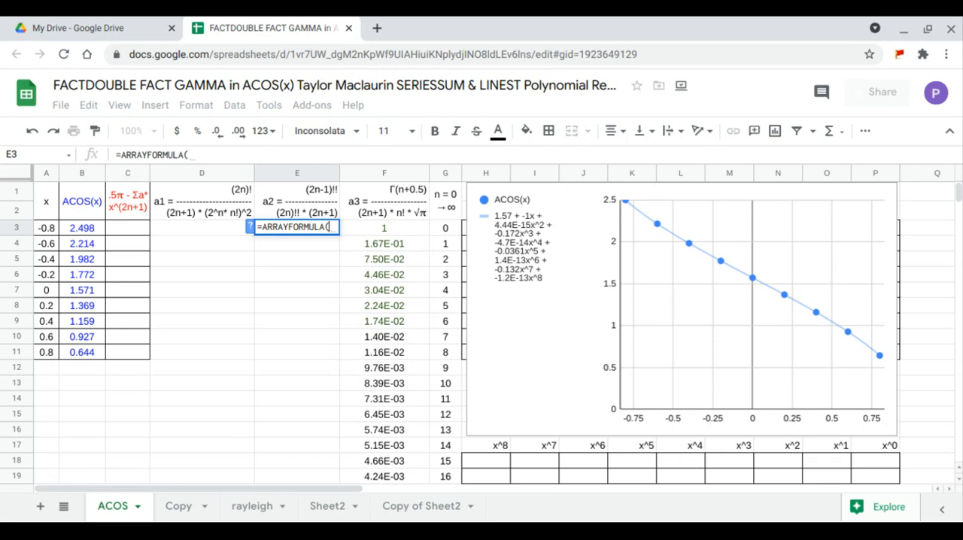
{"action": "type", "text": "fa"}
{"action": "key", "text": "Tab"}
{"action": "key", "text": "BackSpace"}
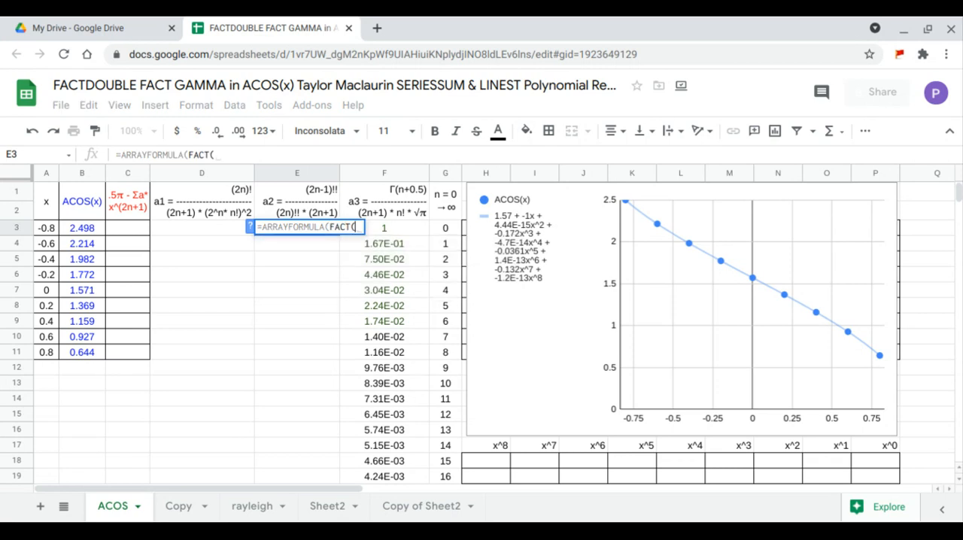
{"action": "type", "text": "d"}
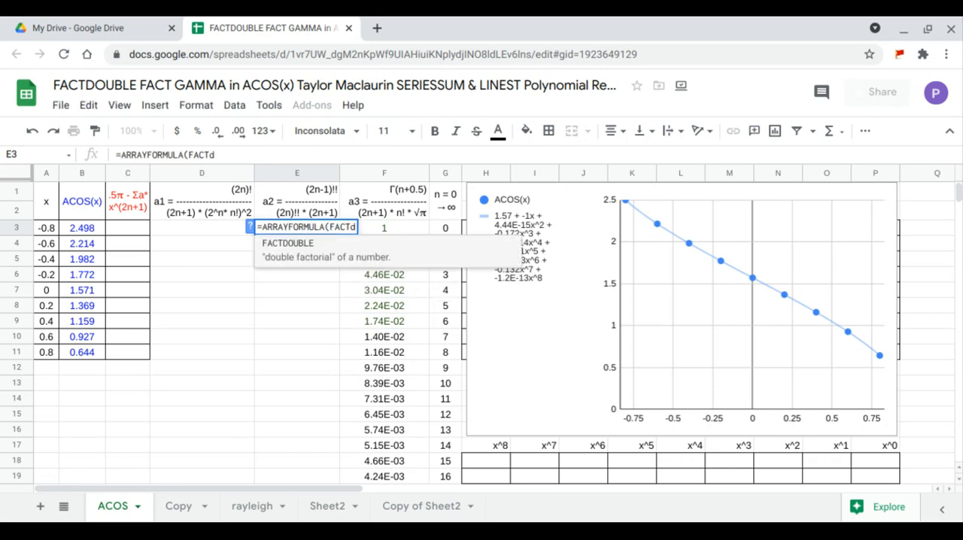
{"action": "left_click", "coordinate": [302, 255]}
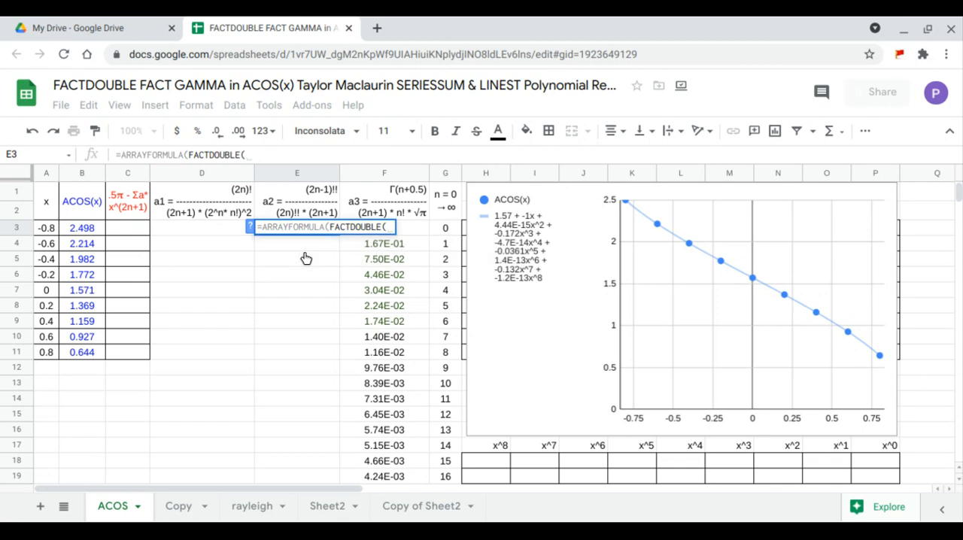
{"action": "type", "text": "2*"}
{"action": "left_click_drag", "start_coordinate": [449, 475], "coordinate": [452, 239]}
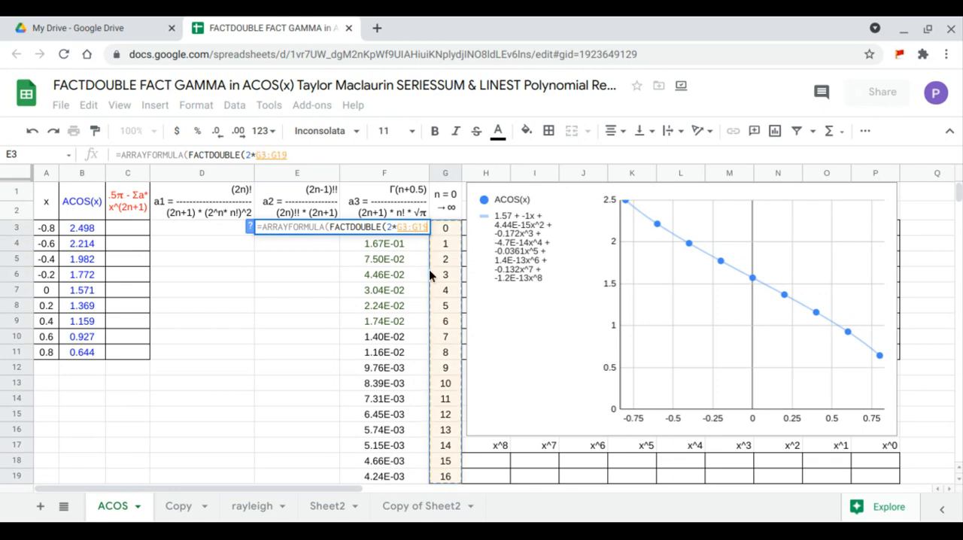
{"action": "type", "text": "-1)"}
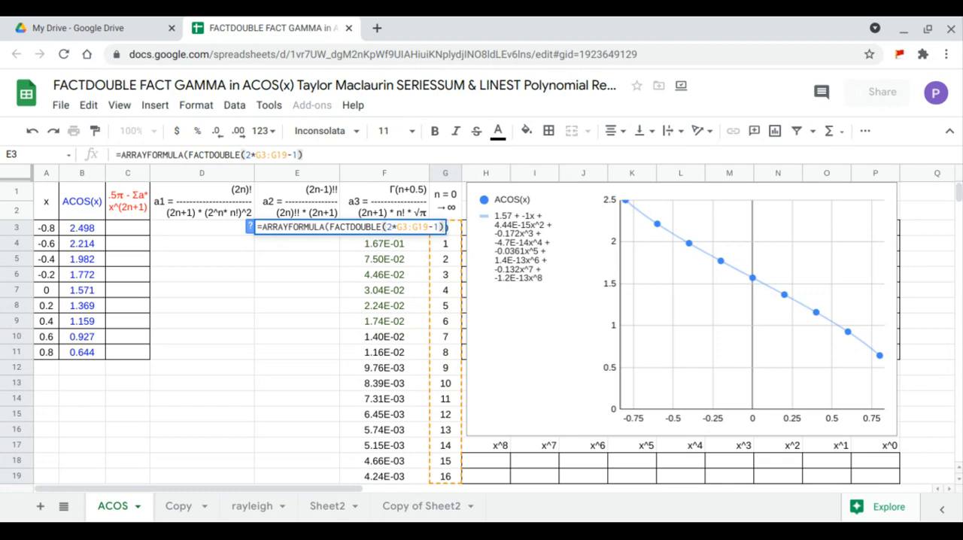
{"action": "type", "text": "/("}
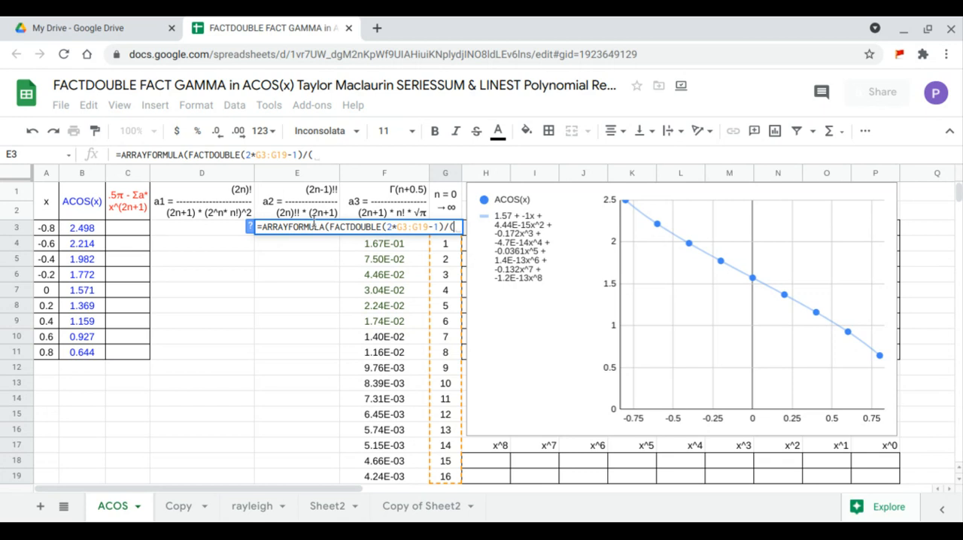
Divide the E3 numerator by a bracketed denominator whose first factor is FACTDOUBLE(2*G3:G19), followed by a multiplication sign.
{"action": "type", "text": "fa"}
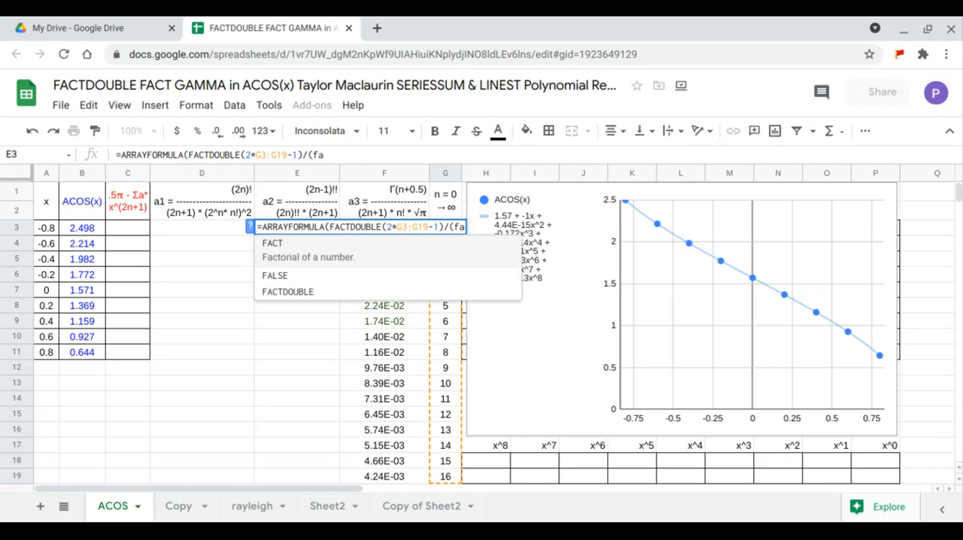
{"action": "left_click", "coordinate": [317, 292]}
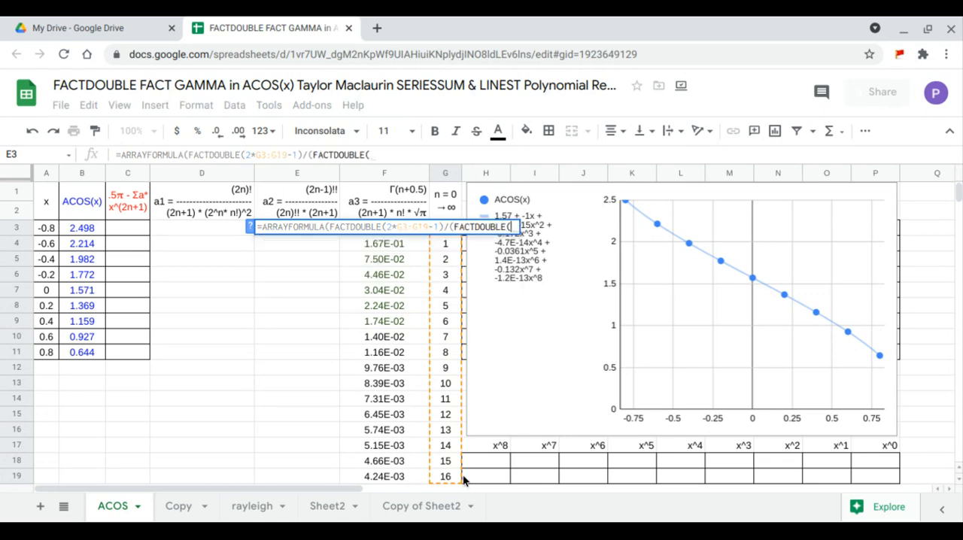
{"action": "left_click_drag", "start_coordinate": [445, 470], "coordinate": [446, 230]}
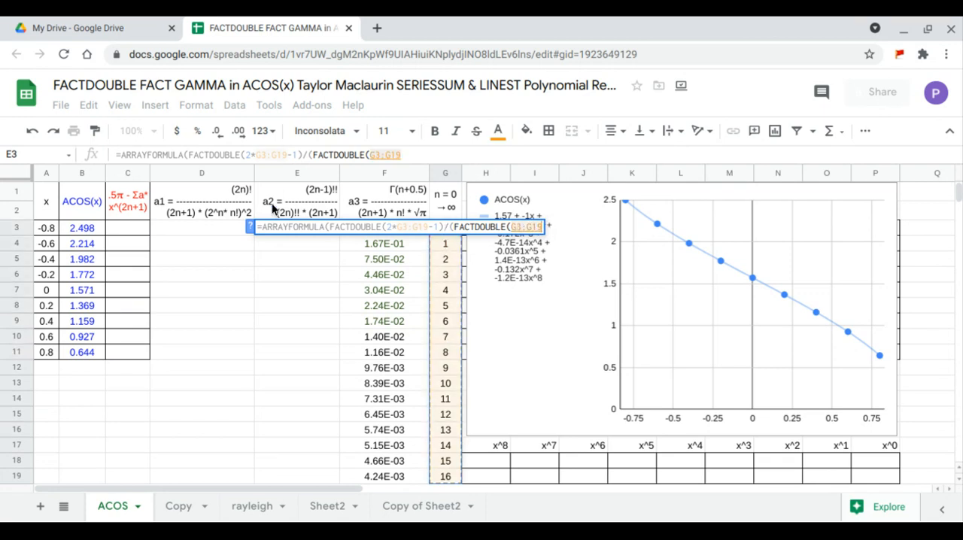
{"action": "left_click", "coordinate": [371, 154]}
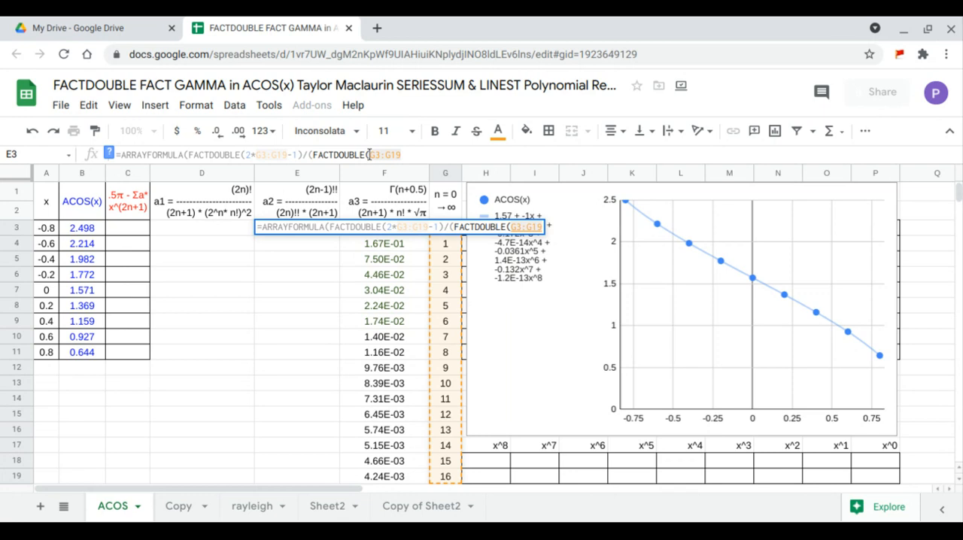
{"action": "type", "text": "2"}
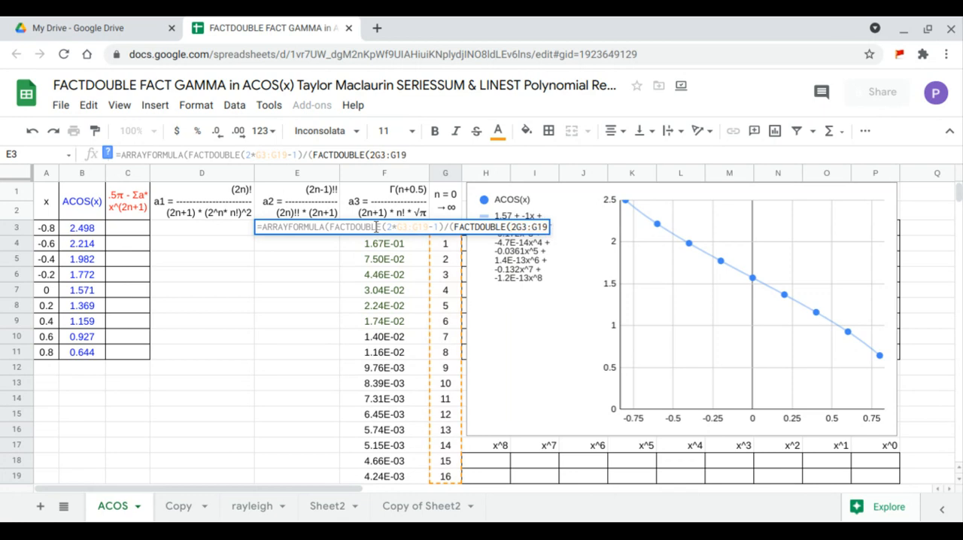
{"action": "type", "text": "*"}
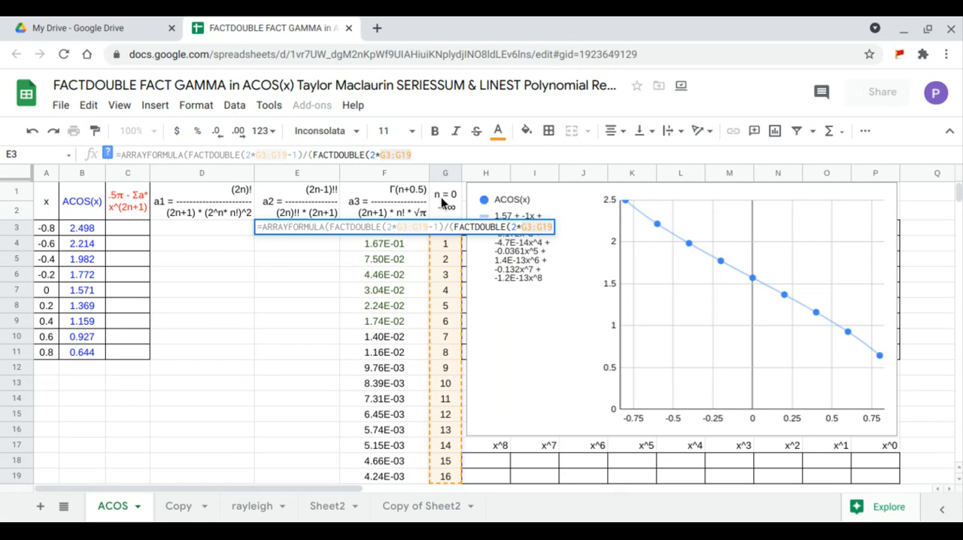
{"action": "left_click", "coordinate": [428, 156]}
{"action": "type", "text": ")*"}
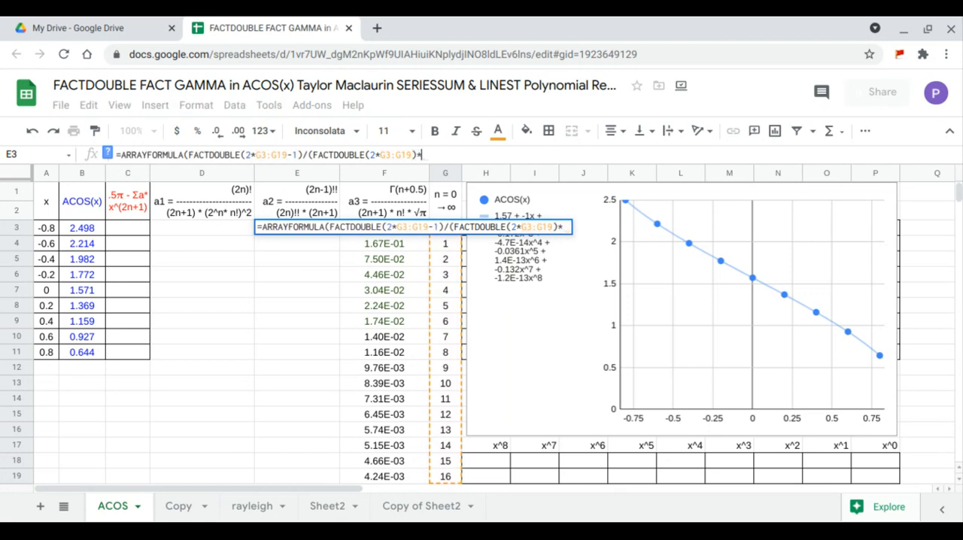
{"action": "type", "text": "(2*"}
Complete the E3 denominator with the factor (2*G3:G19+1), commit the formula and compare the a2 and a3 values in E4:F19.
{"action": "left_click_drag", "start_coordinate": [442, 475], "coordinate": [445, 230]}
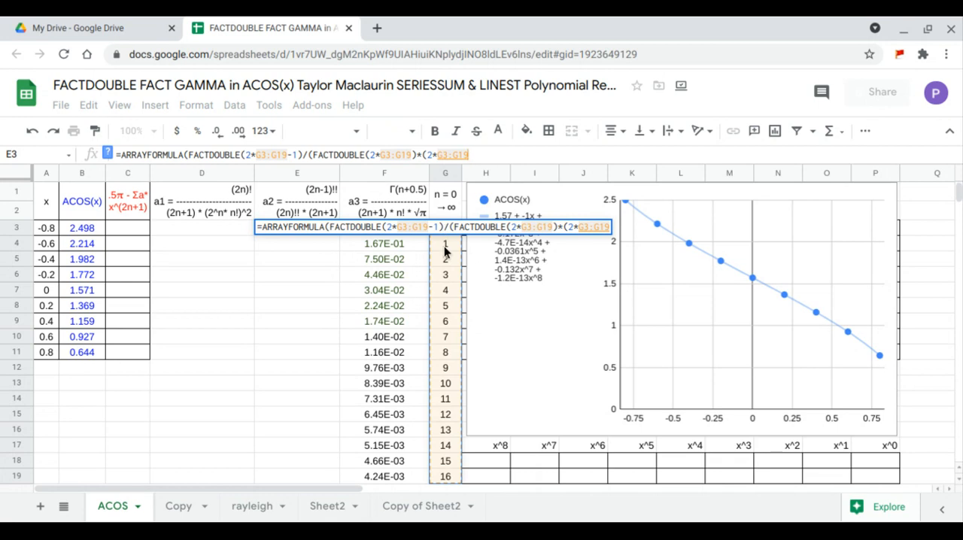
{"action": "type", "text": "+1)"}
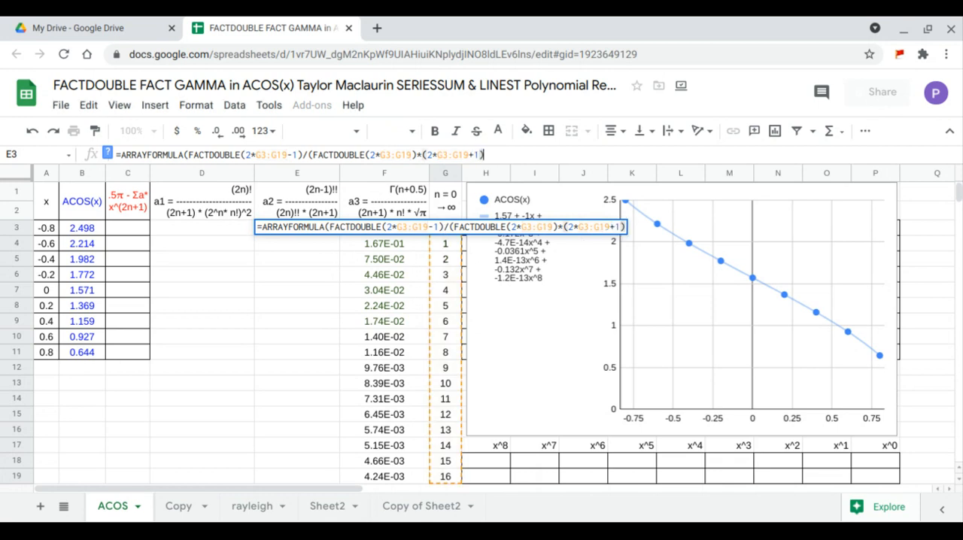
{"action": "key", "text": "Return"}
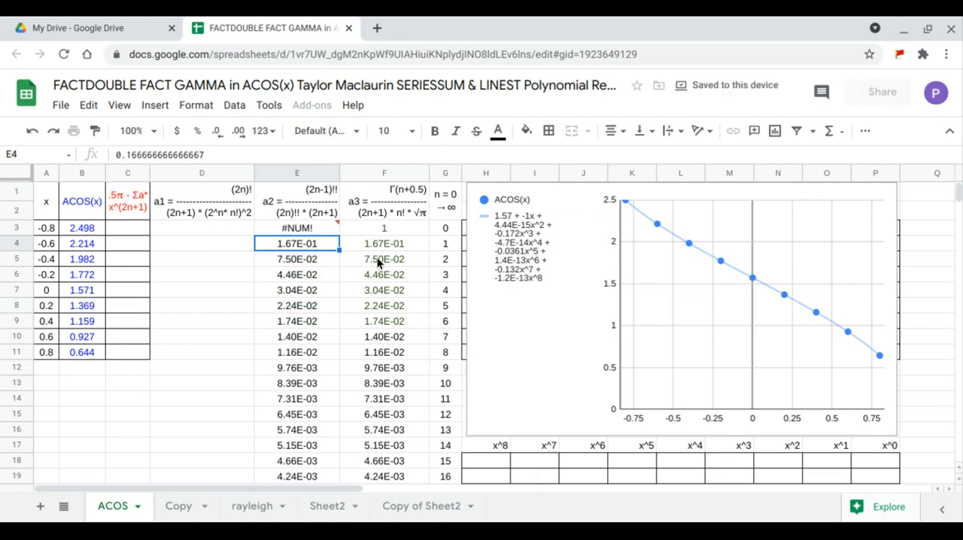
{"action": "left_click_drag", "start_coordinate": [334, 243], "coordinate": [376, 476]}
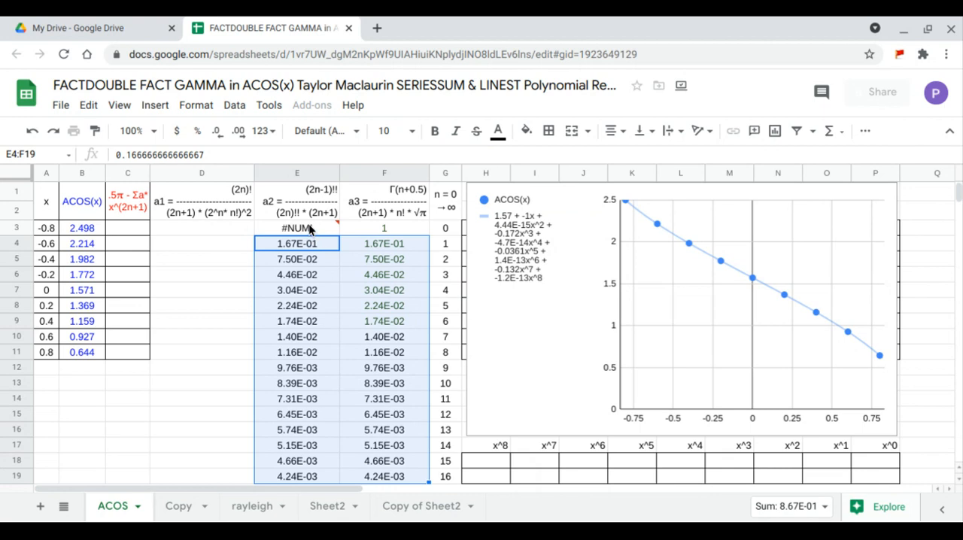
{"action": "left_click", "coordinate": [311, 229]}
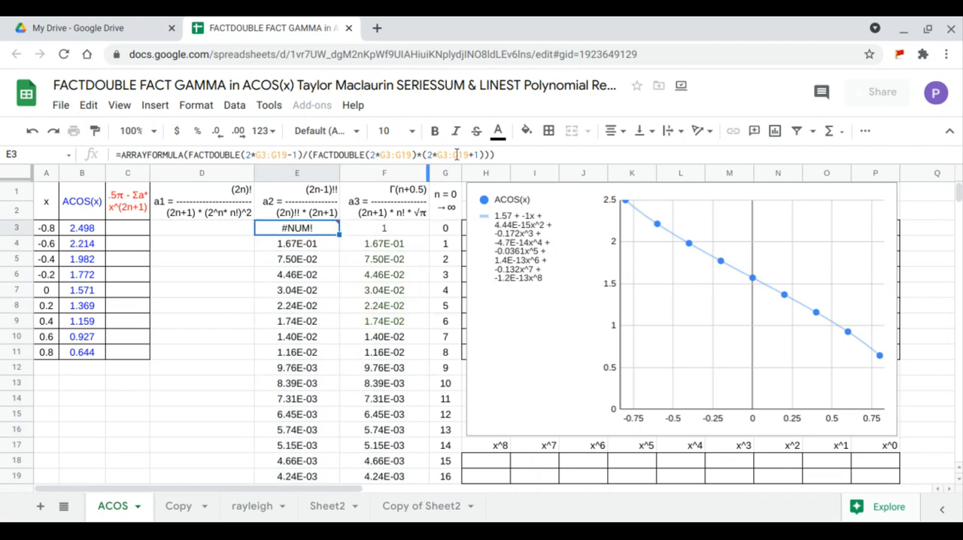
{"action": "left_click_drag", "start_coordinate": [470, 155], "coordinate": [448, 154]}
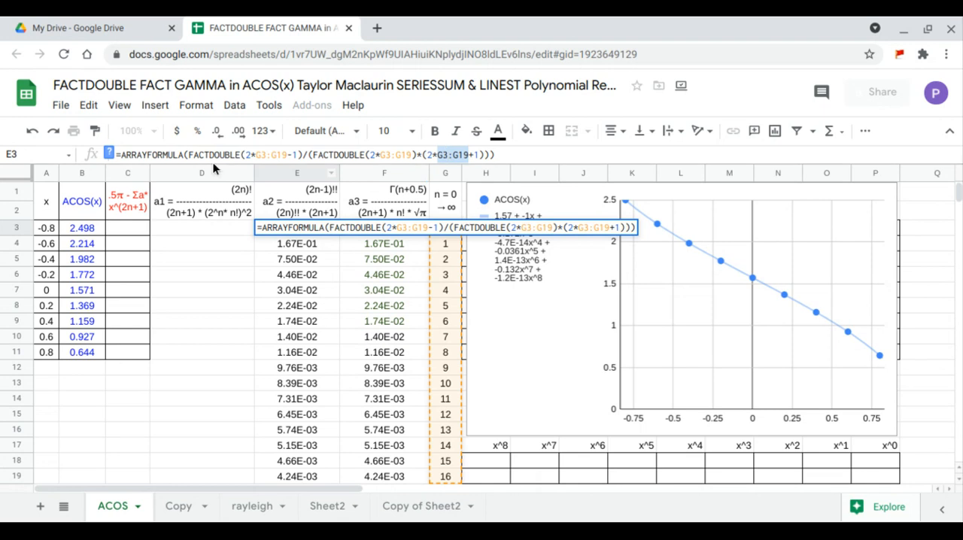
{"action": "left_click", "coordinate": [185, 154]}
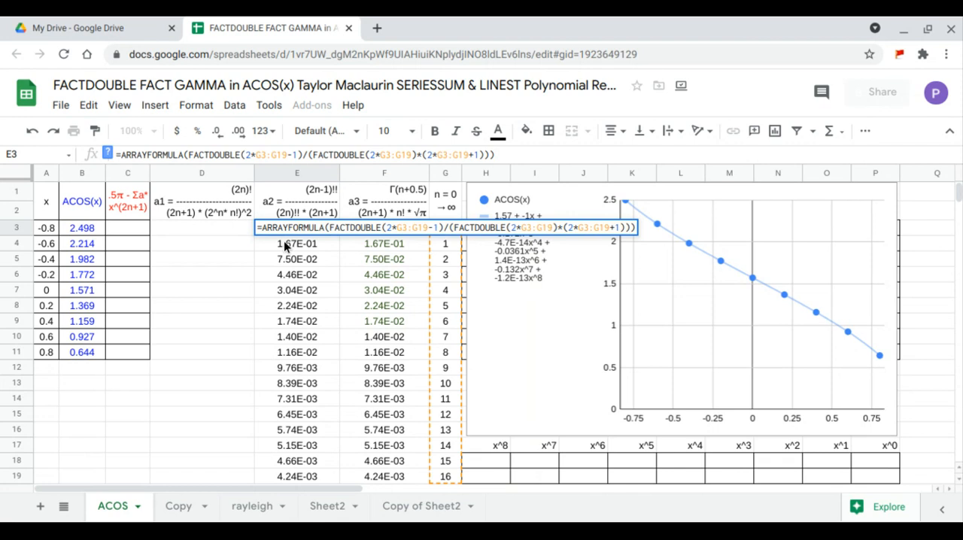
{"action": "key", "text": "Return"}
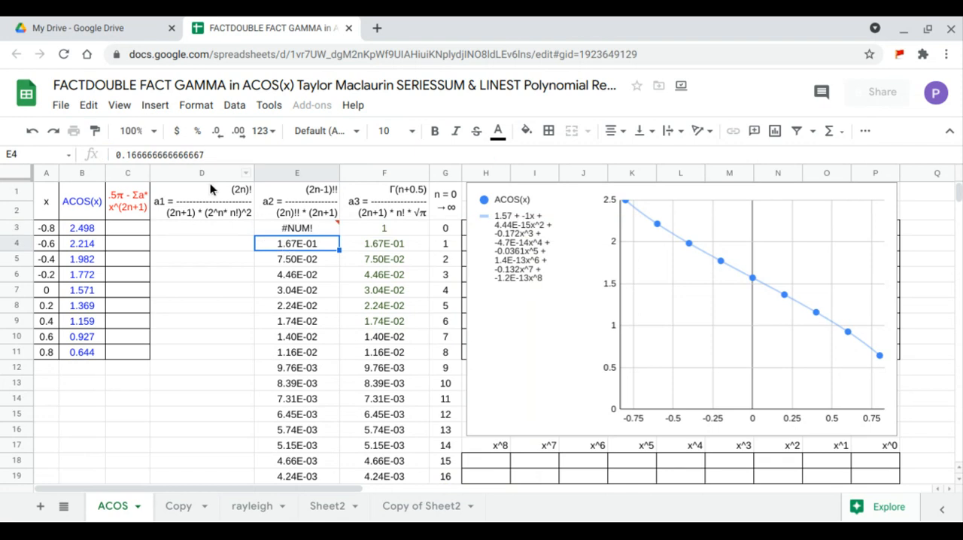
Wrap the E3 expression in IF(G3:G19=0,1,…) inside the ARRAYFORMULA, commit it and compare the a2 and a3 columns in E3:F19.
{"action": "left_click", "coordinate": [273, 227]}
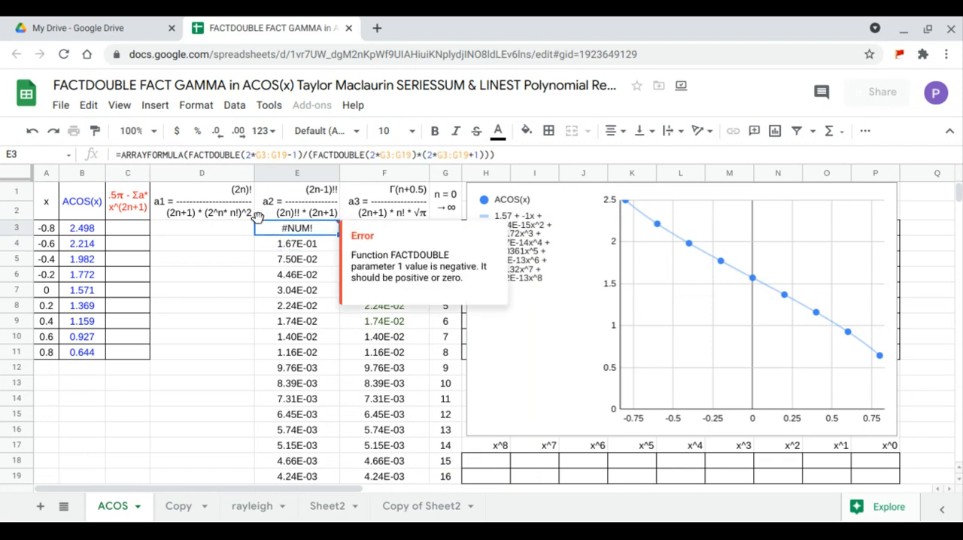
{"action": "left_click", "coordinate": [186, 154]}
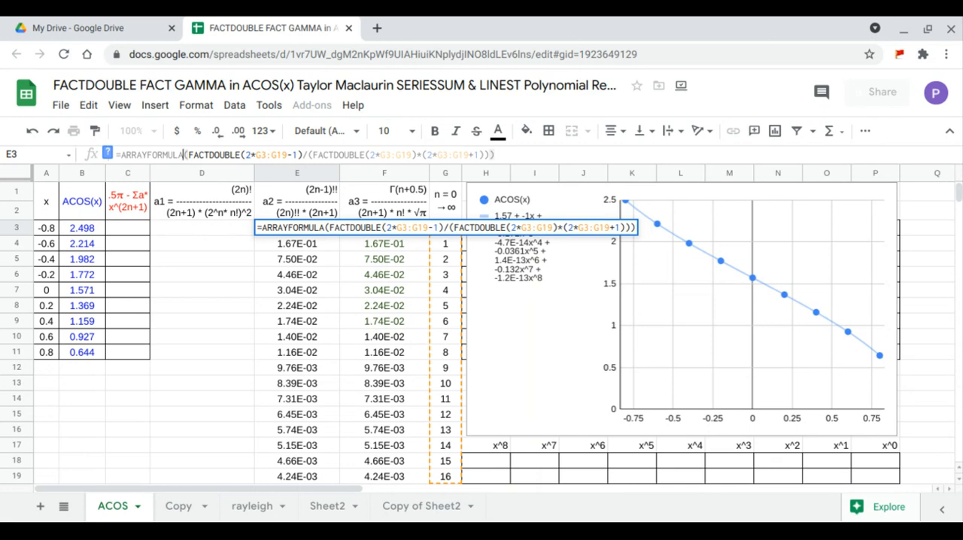
{"action": "type", "text": "(if"}
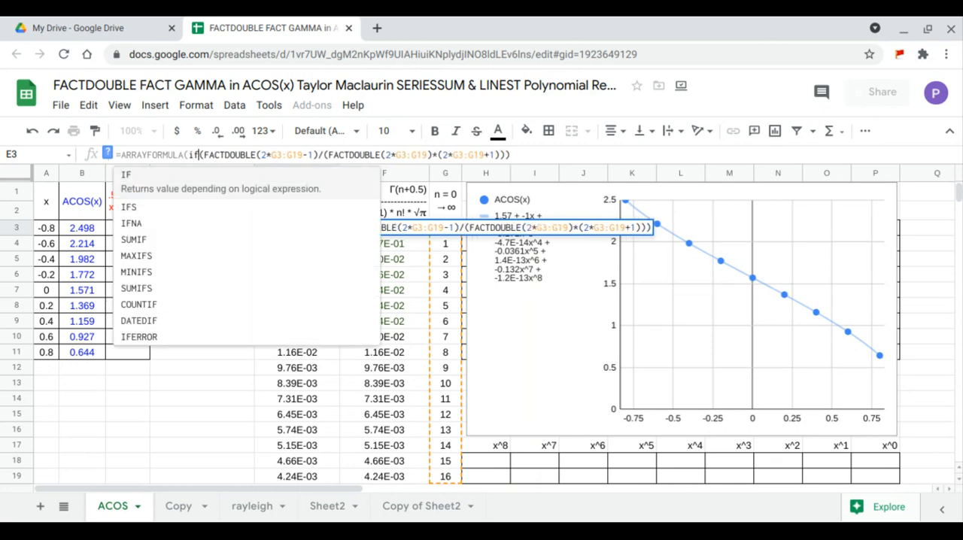
{"action": "key", "text": "Tab"}
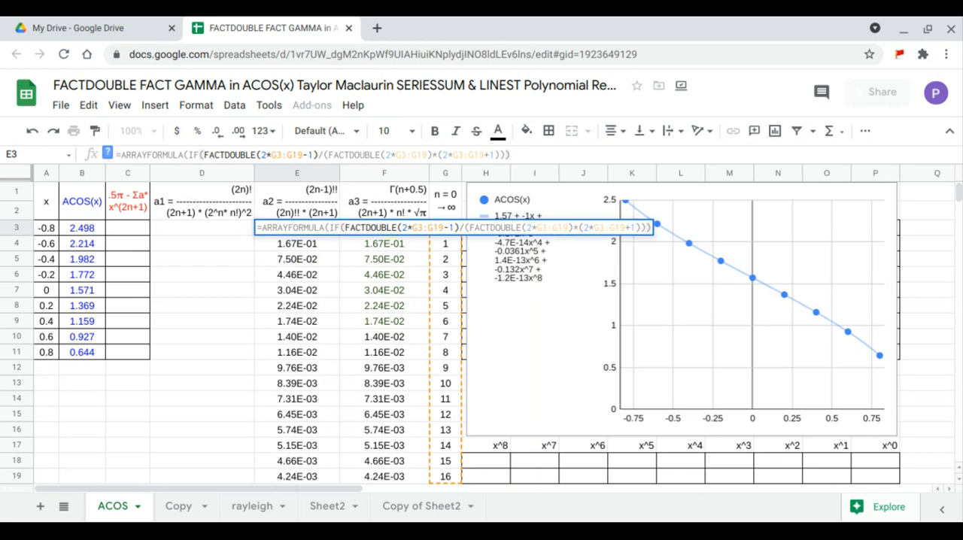
{"action": "type", "text": "G3:G19="}
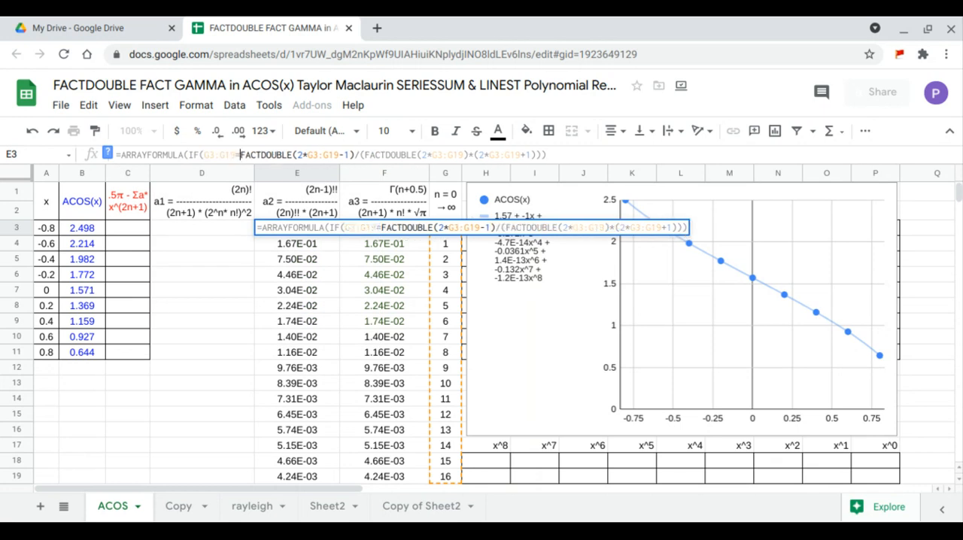
{"action": "type", "text": "0,"}
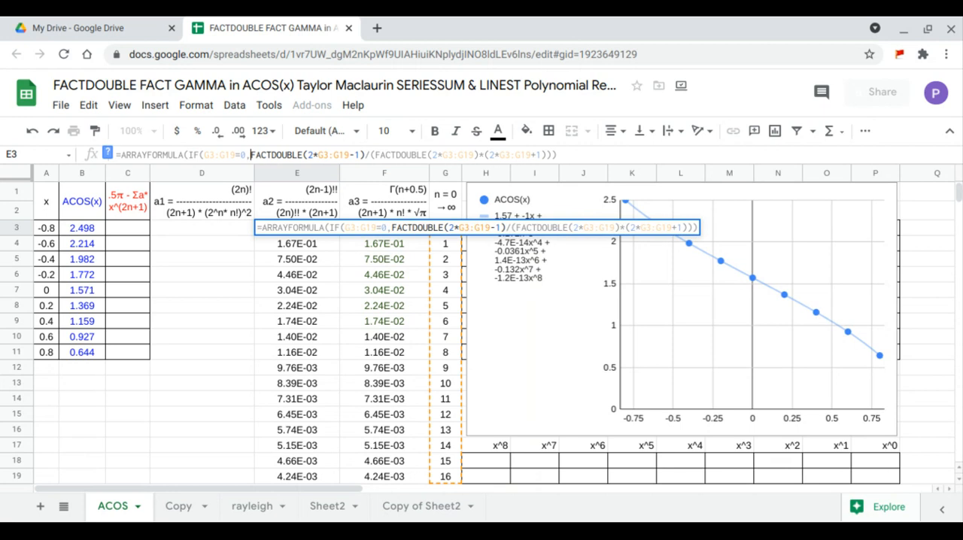
{"action": "type", "text": "1,"}
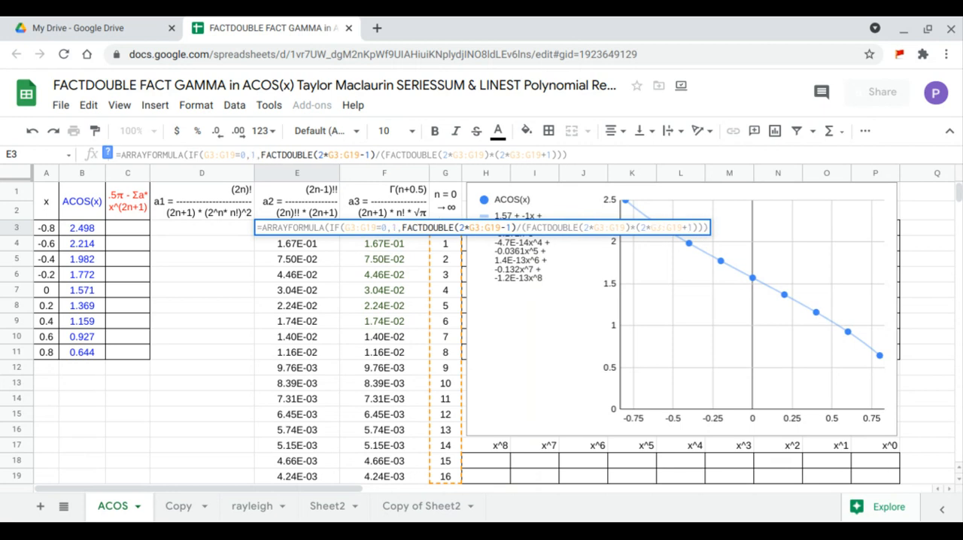
{"action": "key", "text": "Return"}
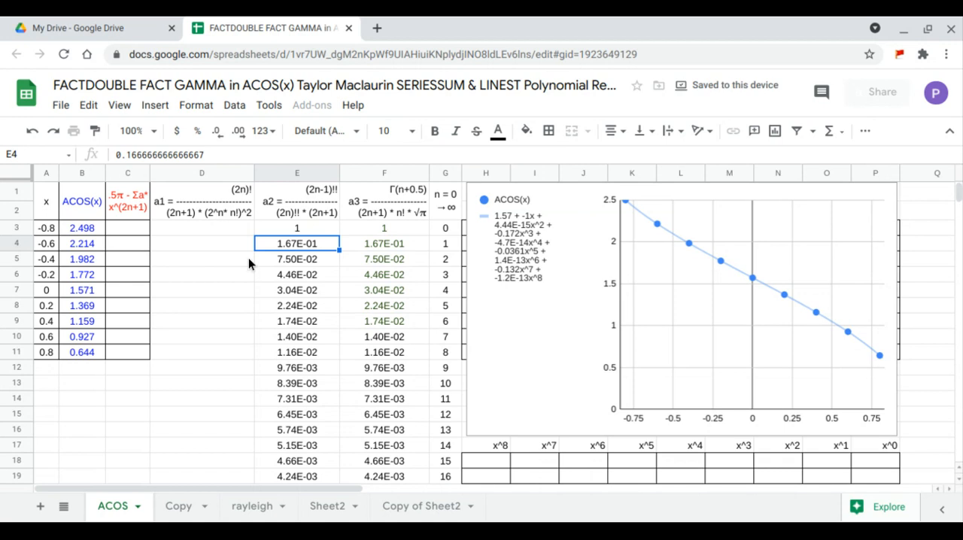
{"action": "left_click_drag", "start_coordinate": [306, 229], "coordinate": [379, 472]}
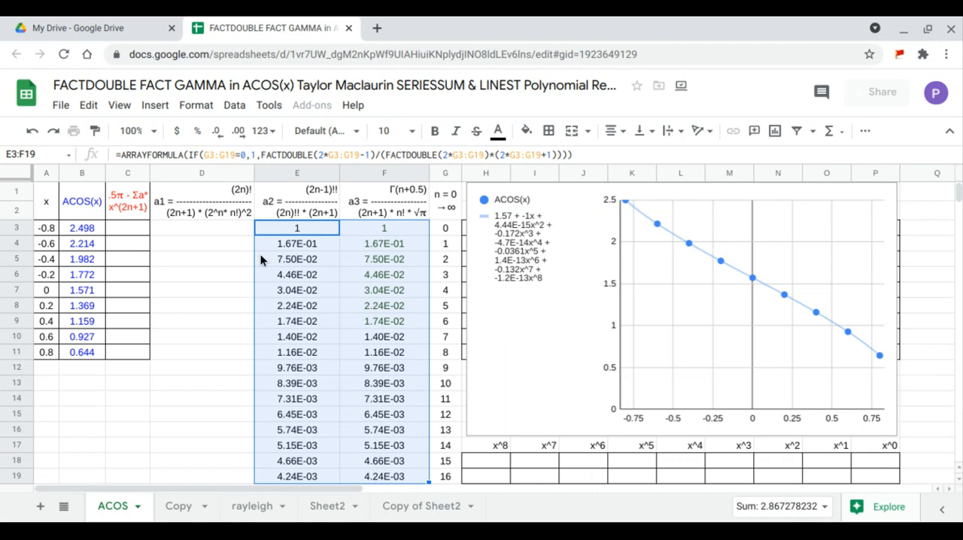
Start the a1 coefficient formula in D3 as an ARRAYFORMULA with the numerator FACT(2*G3:G19), followed by a division sign.
{"action": "left_click", "coordinate": [233, 232]}
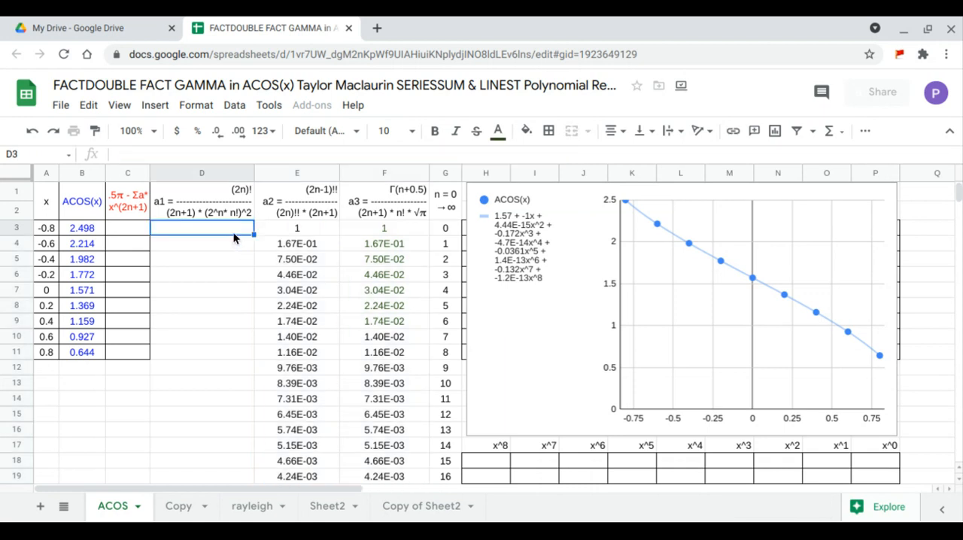
{"action": "type", "text": "="}
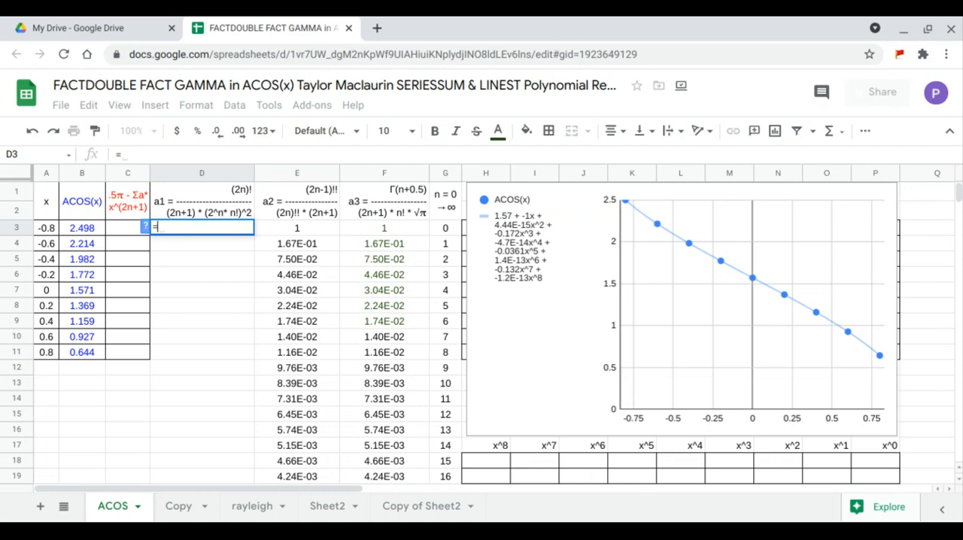
{"action": "type", "text": "arrayformula("}
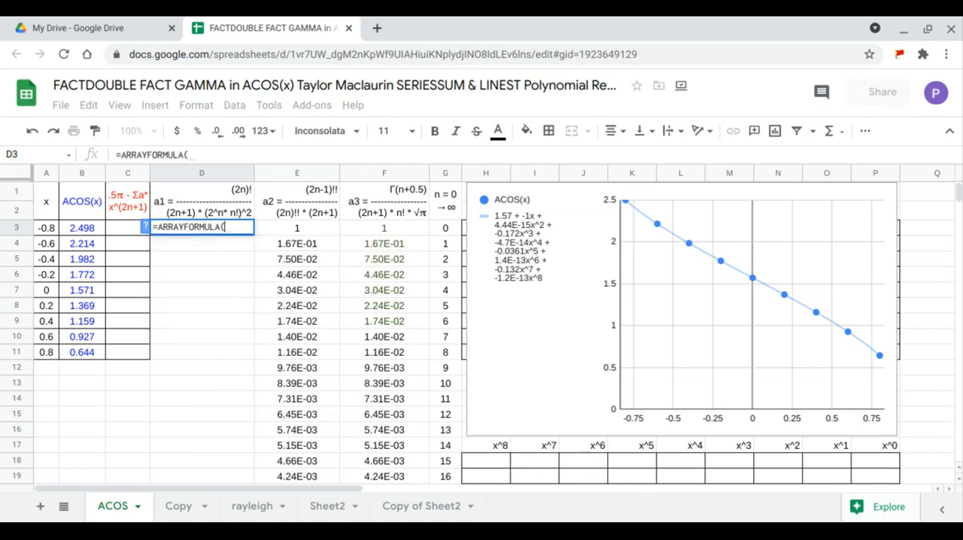
{"action": "type", "text": "FACT("}
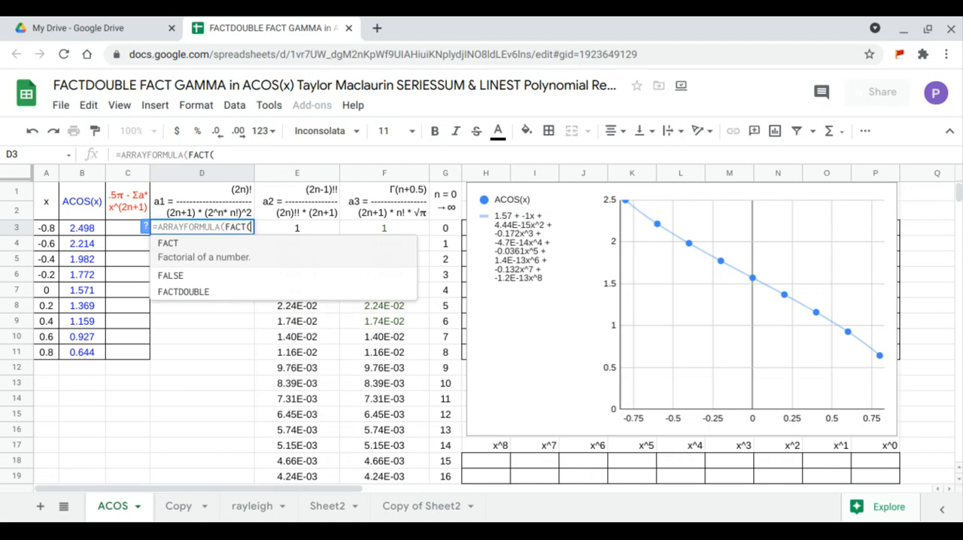
{"action": "type", "text": "2*"}
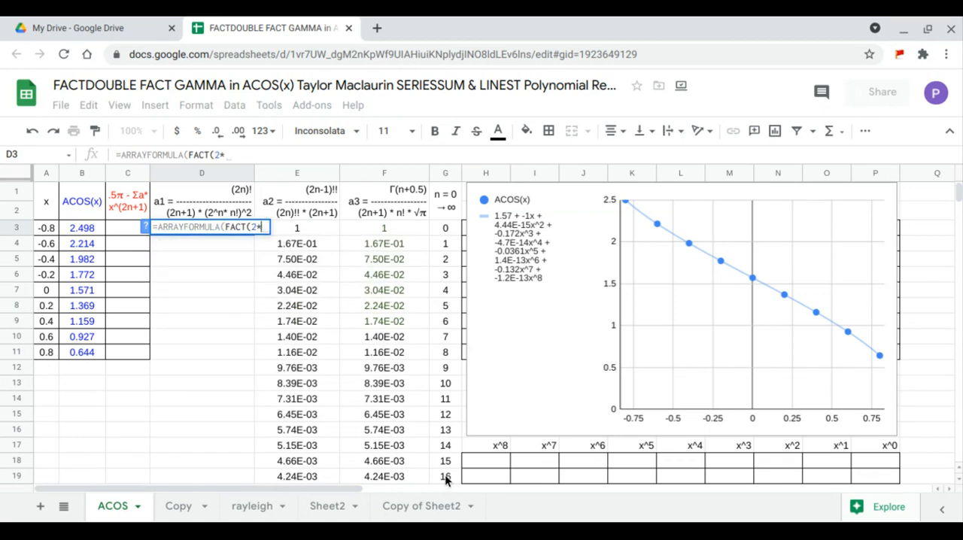
{"action": "left_click_drag", "start_coordinate": [445, 474], "coordinate": [451, 232]}
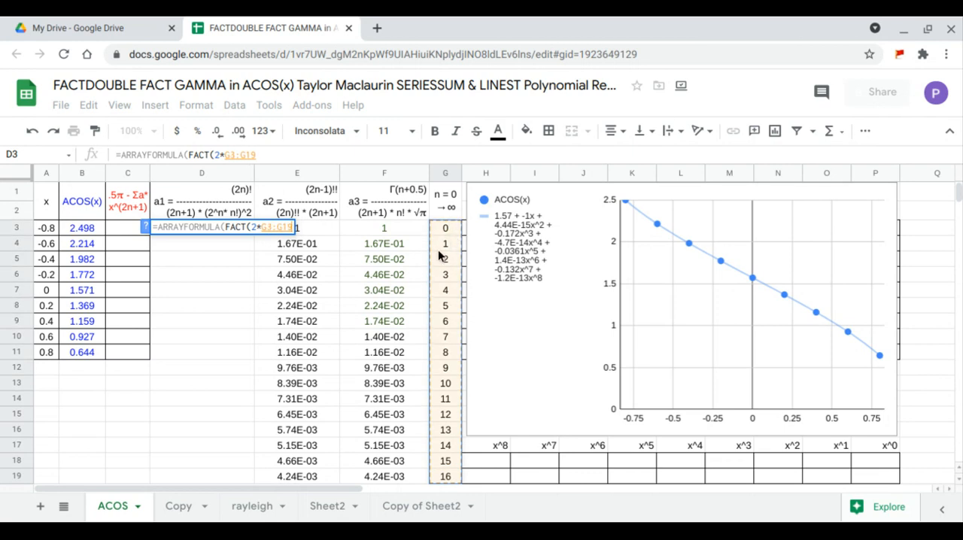
{"action": "type", "text": ")"}
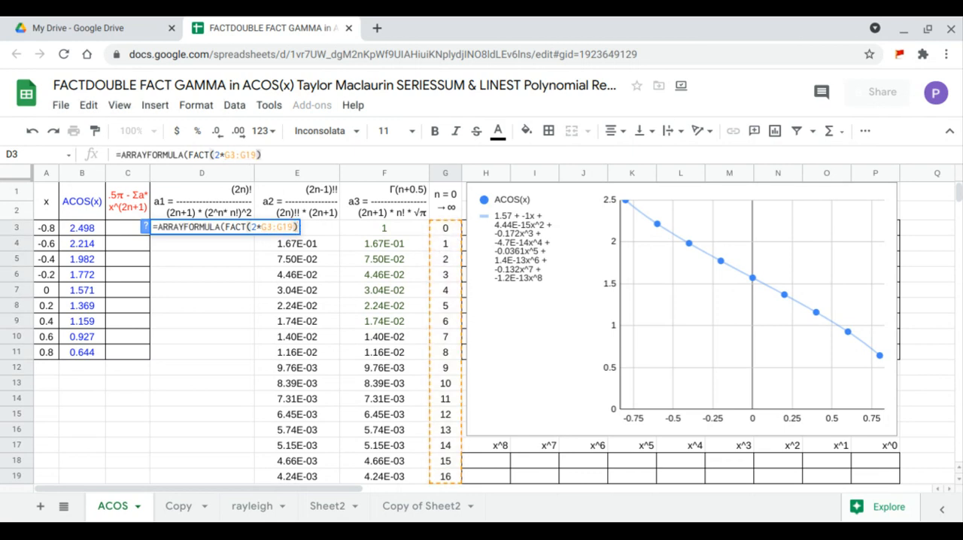
{"action": "type", "text": "/("}
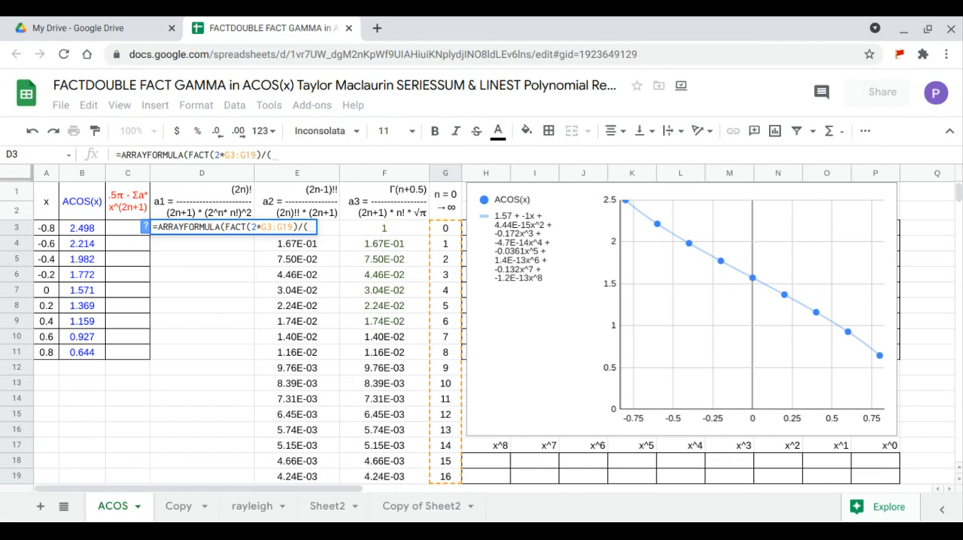
{"action": "type", "text": "(2*"}
Open the bracketed denominator in D3 with the first factor (2*G3:G19+1), followed by a multiplication sign.
{"action": "left_click_drag", "start_coordinate": [450, 476], "coordinate": [447, 232]}
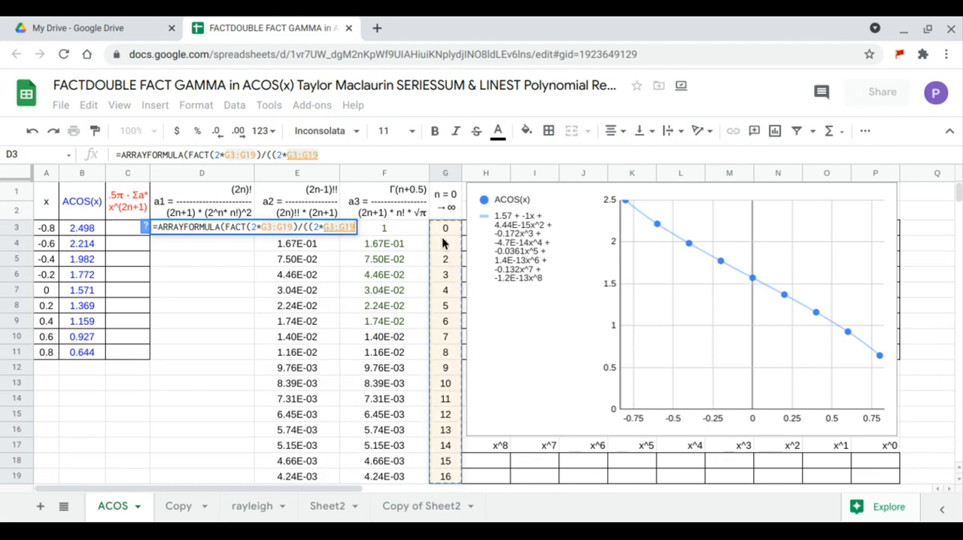
{"action": "type", "text": "+1)"}
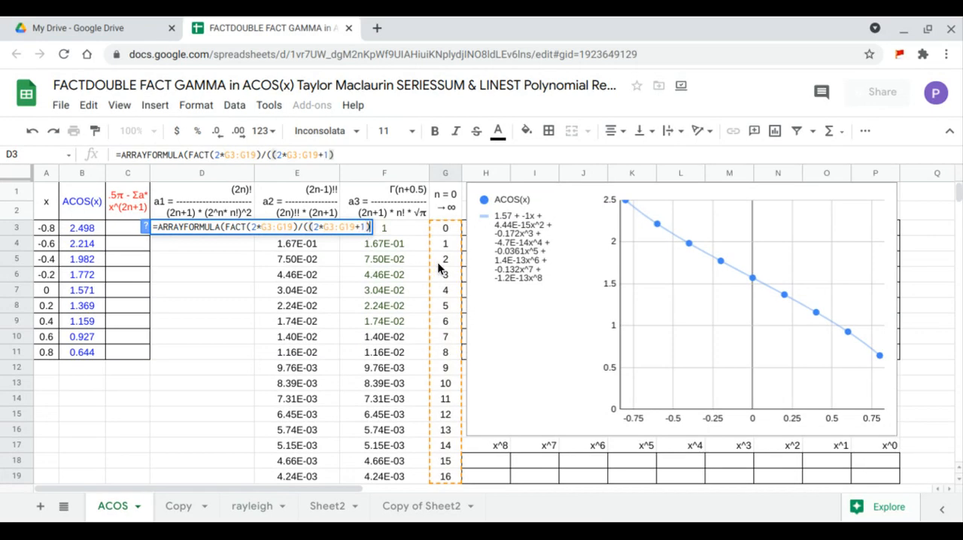
{"action": "type", "text": "*"}
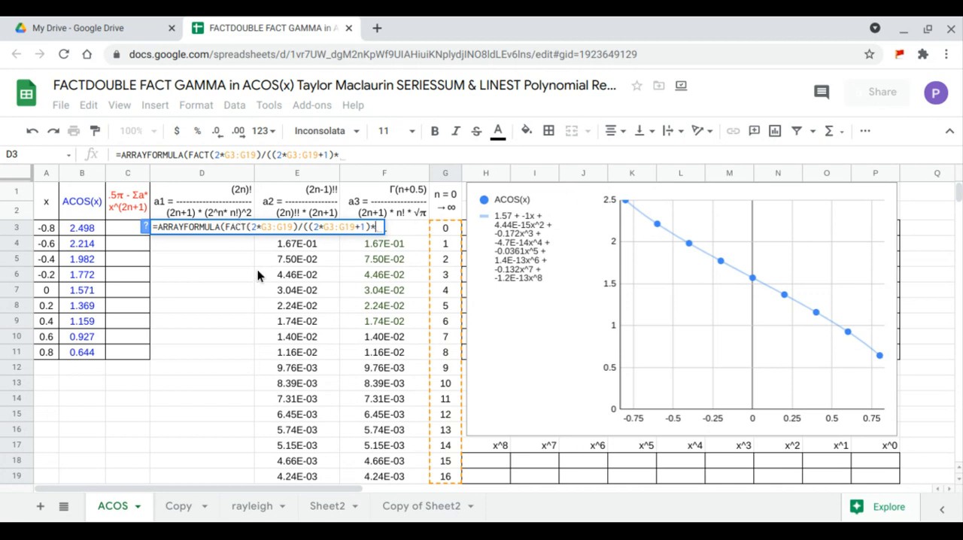
Complete the D3 denominator with (2^G3:G19*FACT(G3:G19))^2, commit the formula and compare the three coefficient columns in D3:F19.
{"action": "type", "text": "(2^"}
{"action": "left_click_drag", "start_coordinate": [442, 476], "coordinate": [444, 460]}
{"action": "left_click_drag", "start_coordinate": [439, 385], "coordinate": [446, 246]}
{"action": "type", "text": "*"}
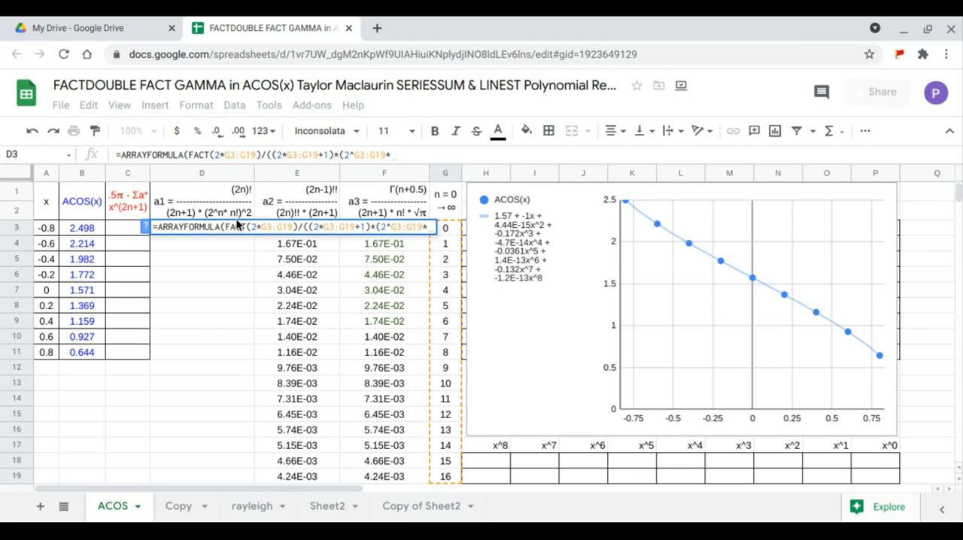
{"action": "type", "text": "FACT("}
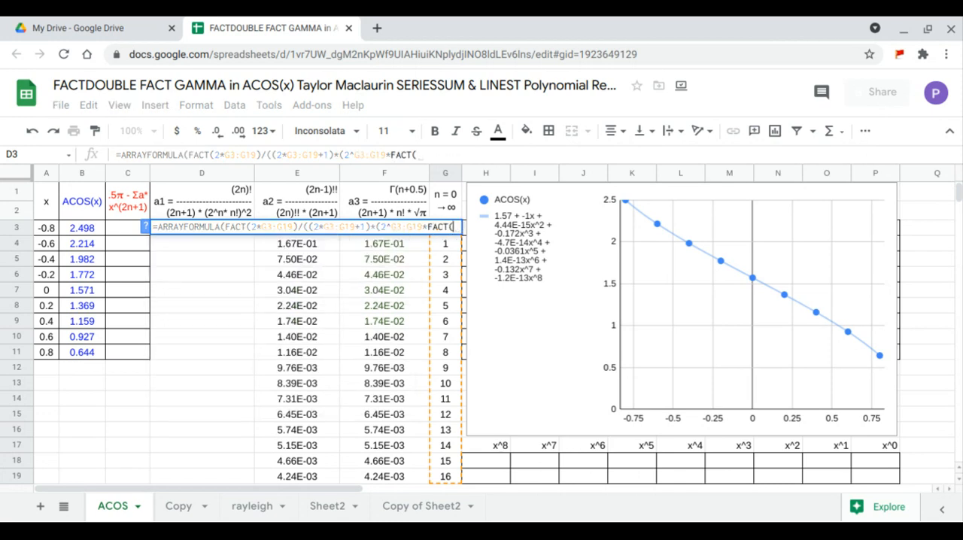
{"action": "left_click_drag", "start_coordinate": [444, 476], "coordinate": [435, 220]}
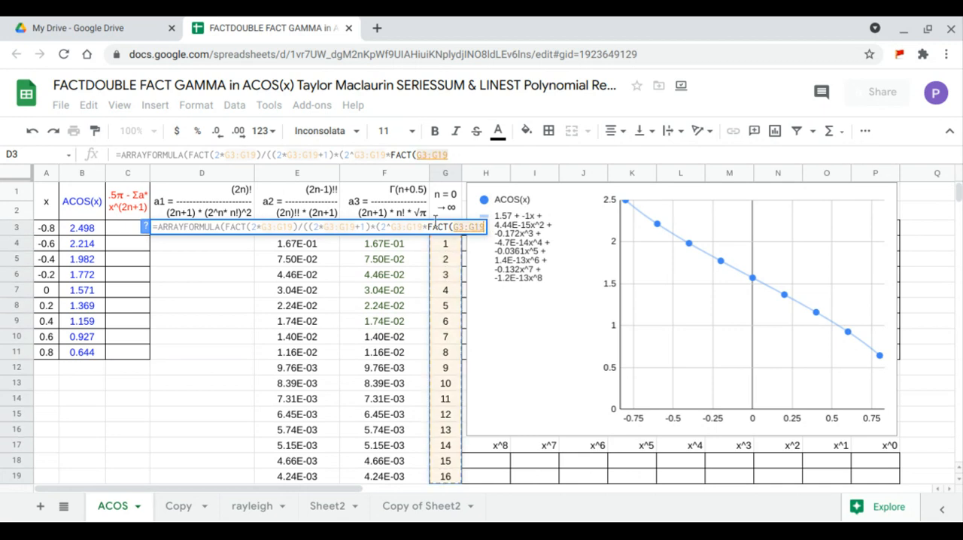
{"action": "type", "text": "))"}
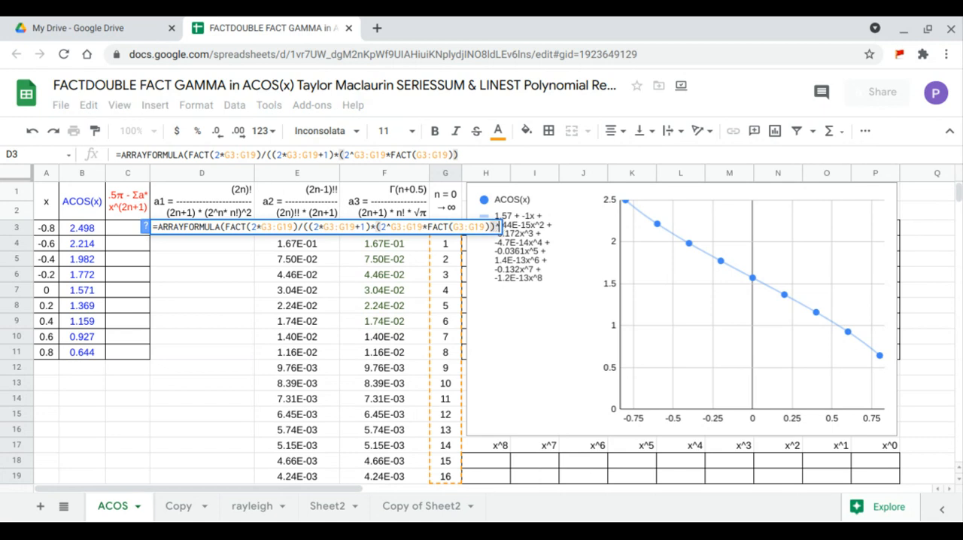
{"action": "type", "text": "^2"}
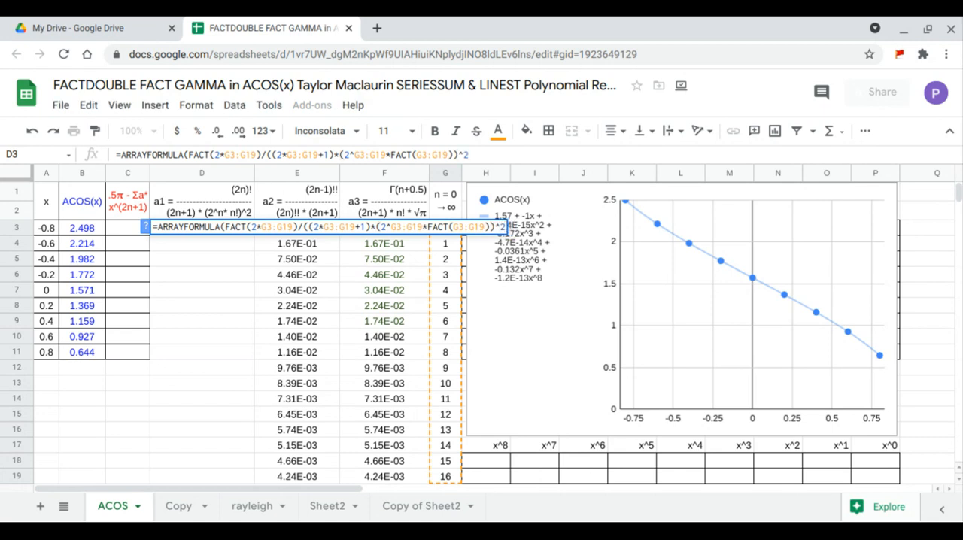
{"action": "key", "text": "Return"}
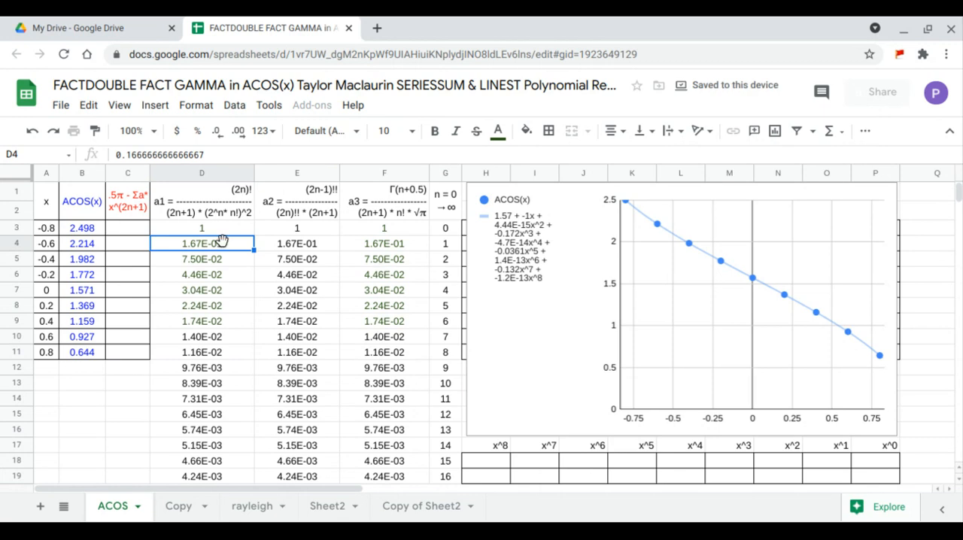
{"action": "left_click_drag", "start_coordinate": [219, 229], "coordinate": [368, 481]}
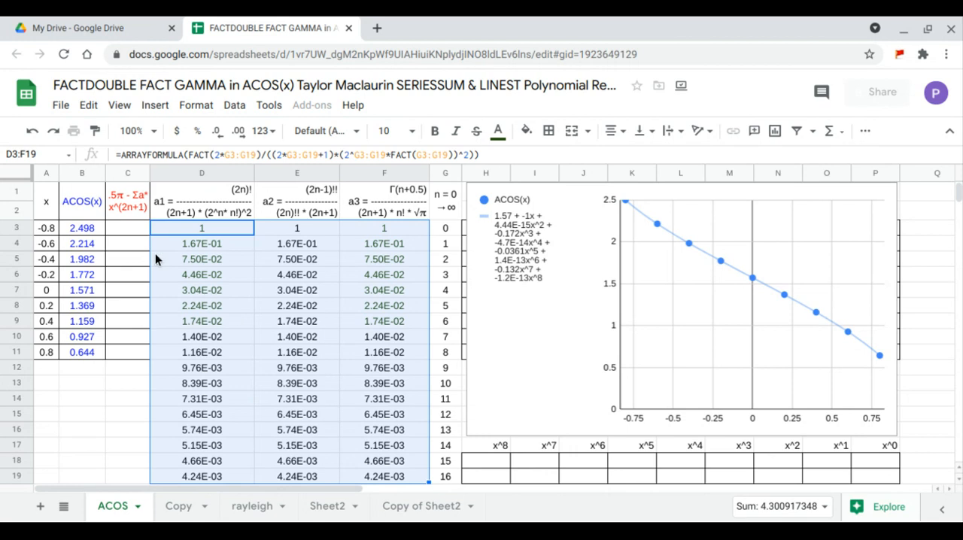
Start the series formula in C3 as an ARRAYFORMULA containing SERIESSUM with A3:A11 as its x argument.
{"action": "left_click", "coordinate": [134, 232]}
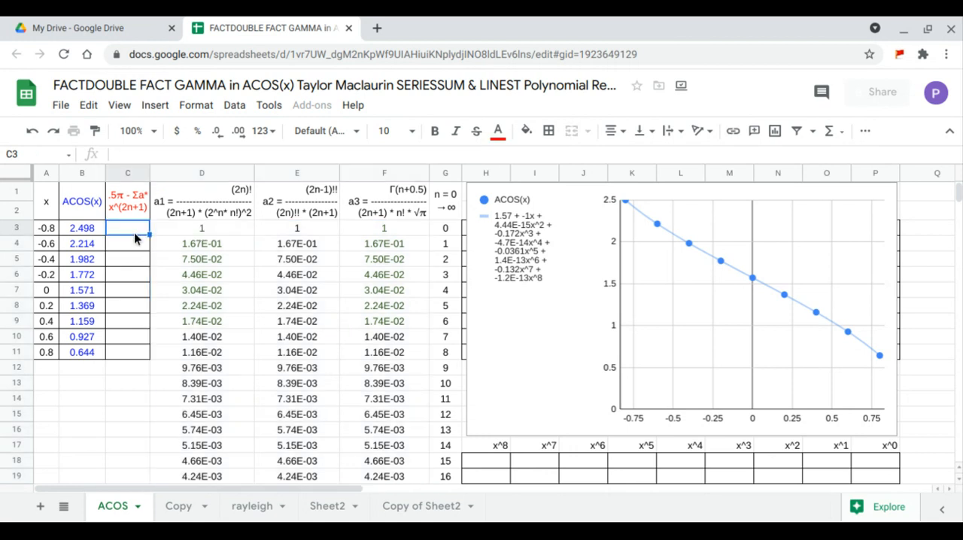
{"action": "type", "text": "="}
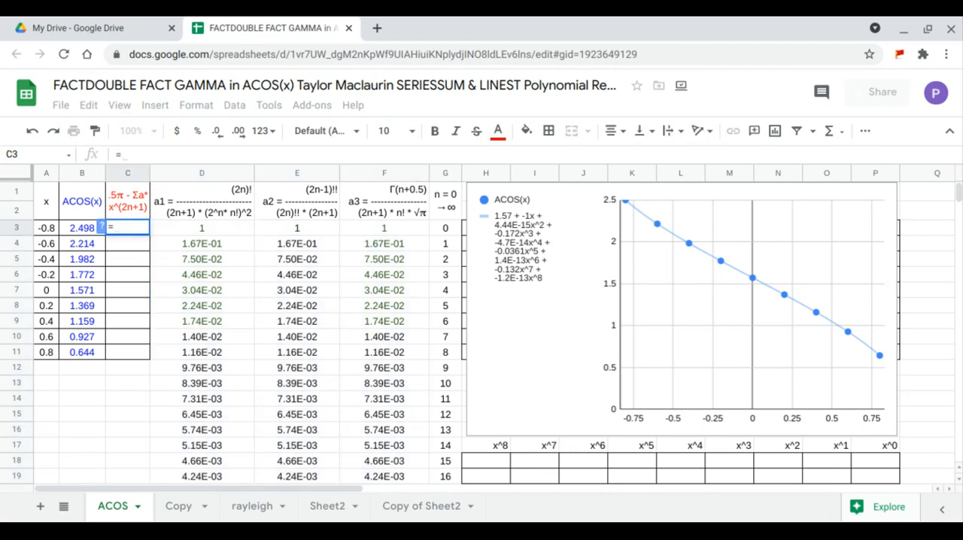
{"action": "type", "text": "ARRAYFORMULA("}
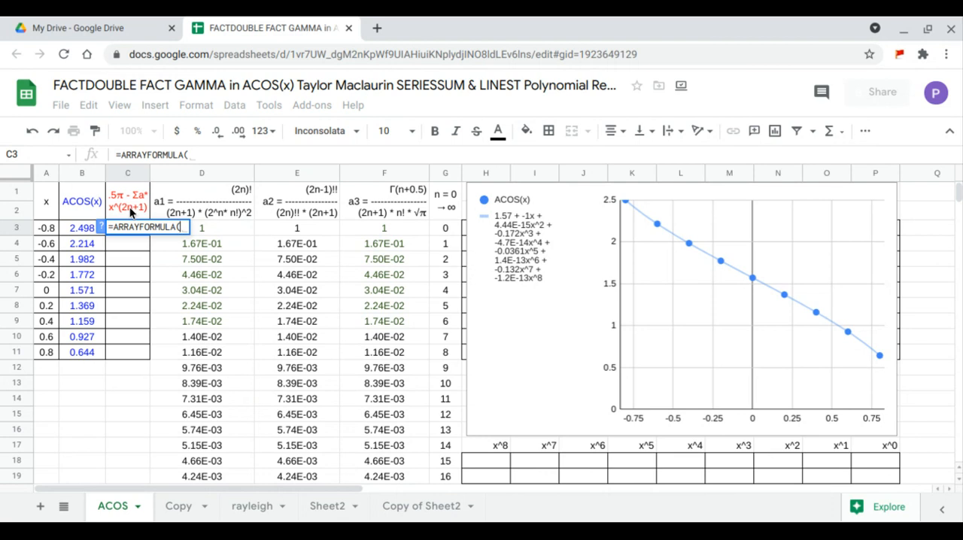
{"action": "type", "text": "ser"}
{"action": "key", "text": "Tab"}
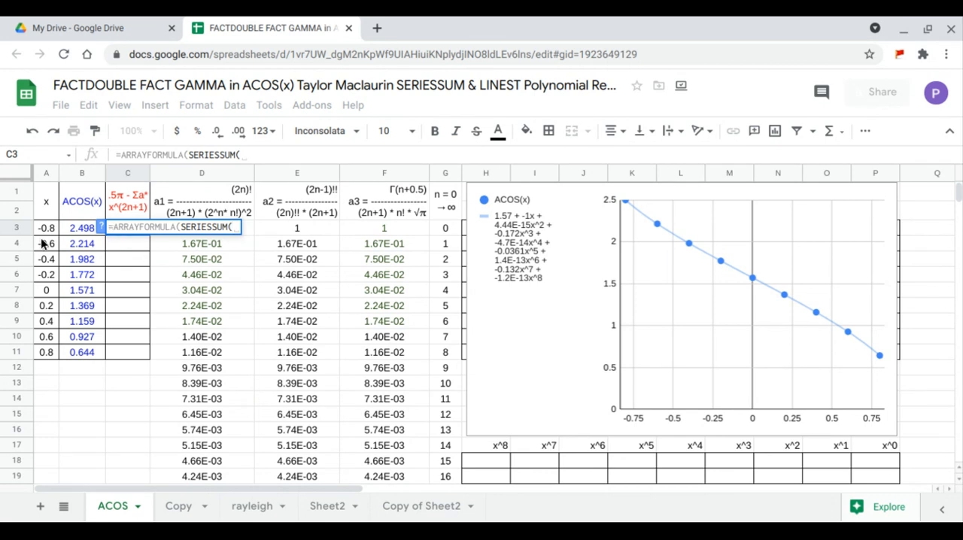
{"action": "left_click_drag", "start_coordinate": [44, 230], "coordinate": [44, 353]}
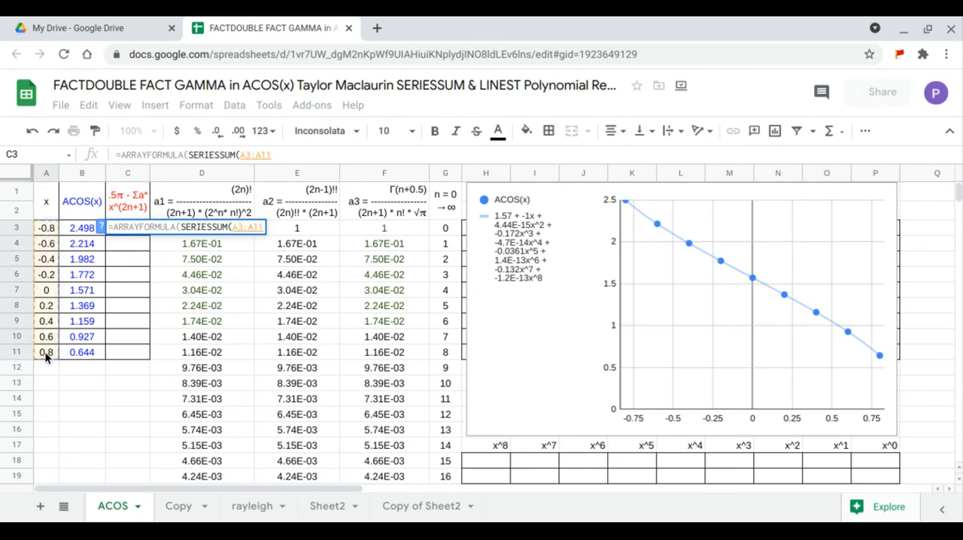
{"action": "type", "text": ","}
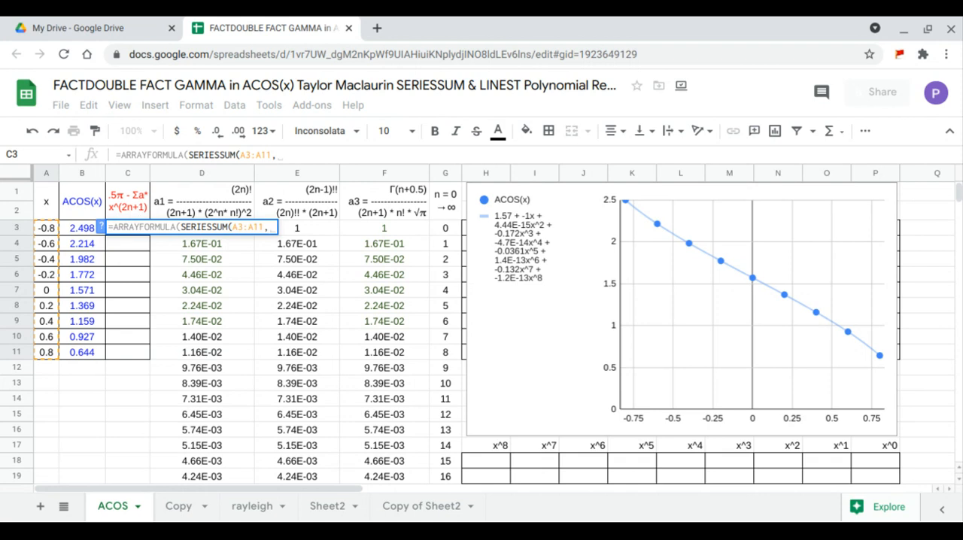
Finish the C3 SERIESSUM with starting power 1, power step 2 and coefficients D3:D19, and commit the formula.
{"action": "type", "text": "1,"}
{"action": "type", "text": "2,"}
{"action": "left_click_drag", "start_coordinate": [199, 476], "coordinate": [200, 230]}
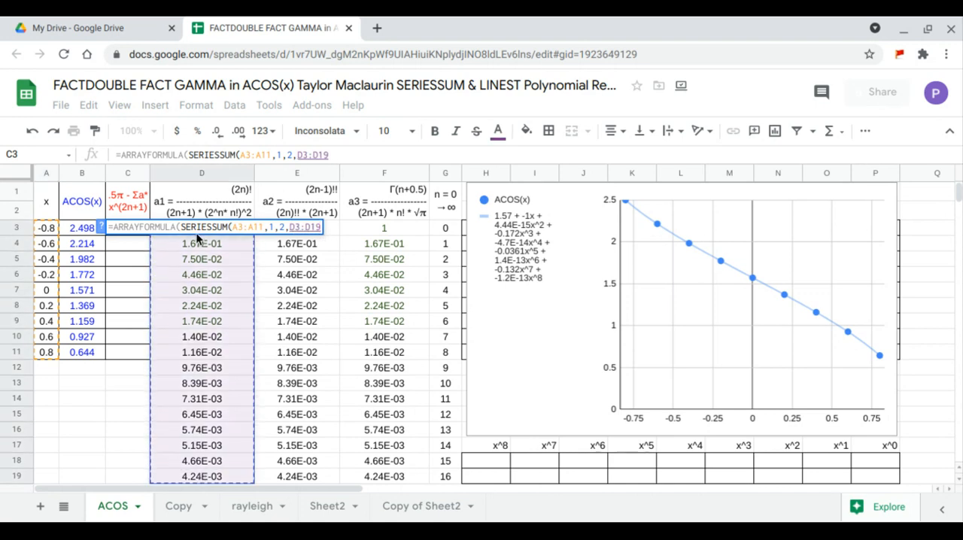
{"action": "key", "text": "Return"}
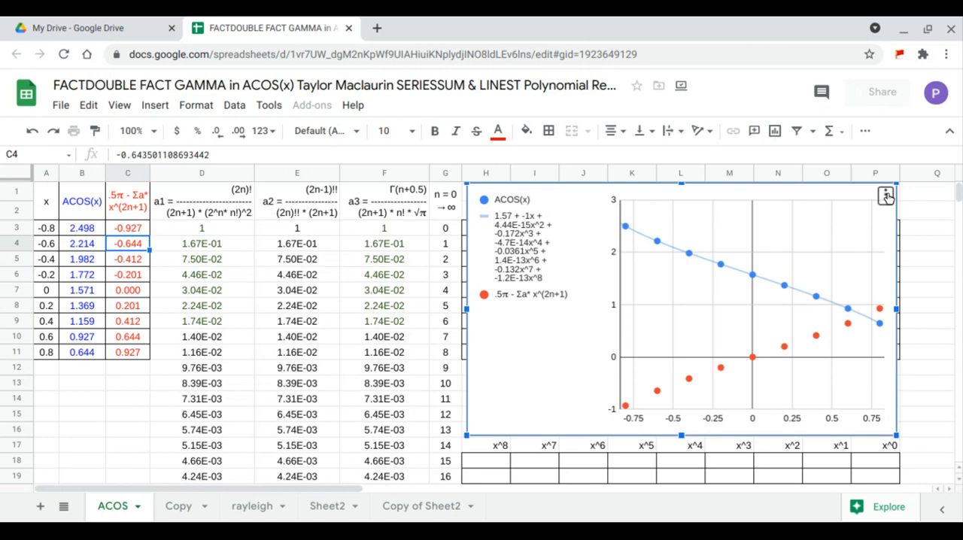
Edit the chart's series settings and turn on the trendline with the formatting applied to all series.
{"action": "left_click", "coordinate": [887, 194]}
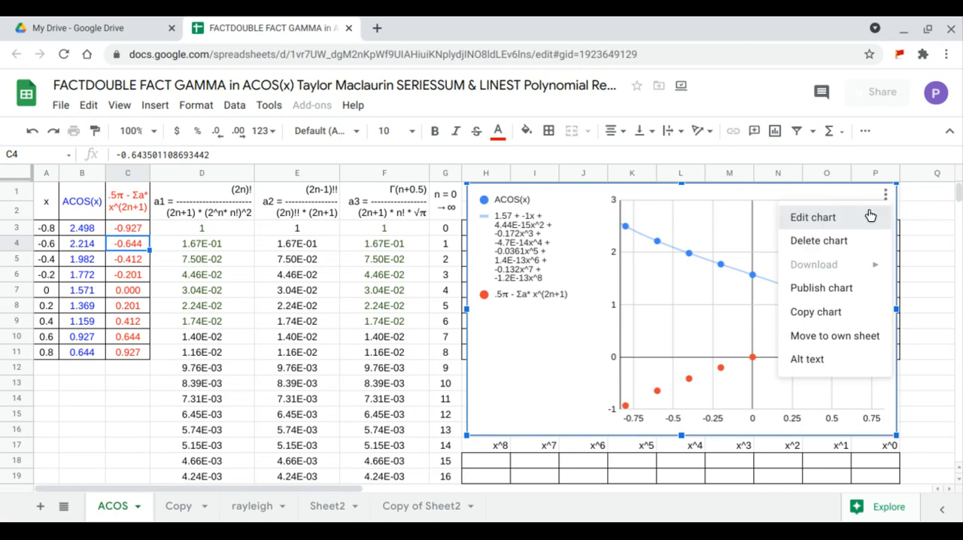
{"action": "left_click", "coordinate": [871, 216]}
{"action": "left_click", "coordinate": [890, 188]}
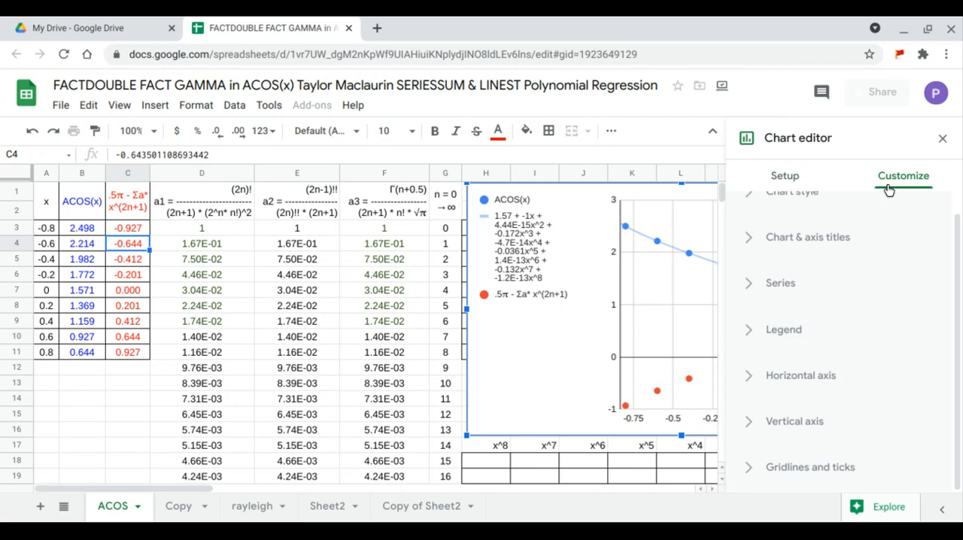
{"action": "left_click", "coordinate": [791, 288]}
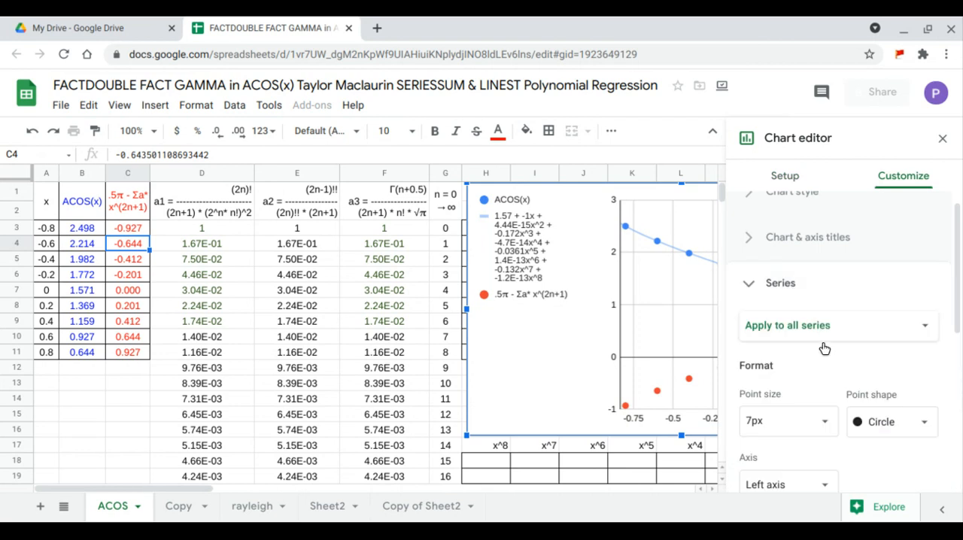
{"action": "scroll", "coordinate": [826, 348], "scroll_direction": "down", "scroll_amount": 3}
{"action": "left_click", "coordinate": [787, 423]}
{"action": "scroll", "coordinate": [853, 313], "scroll_direction": "down", "scroll_amount": 2}
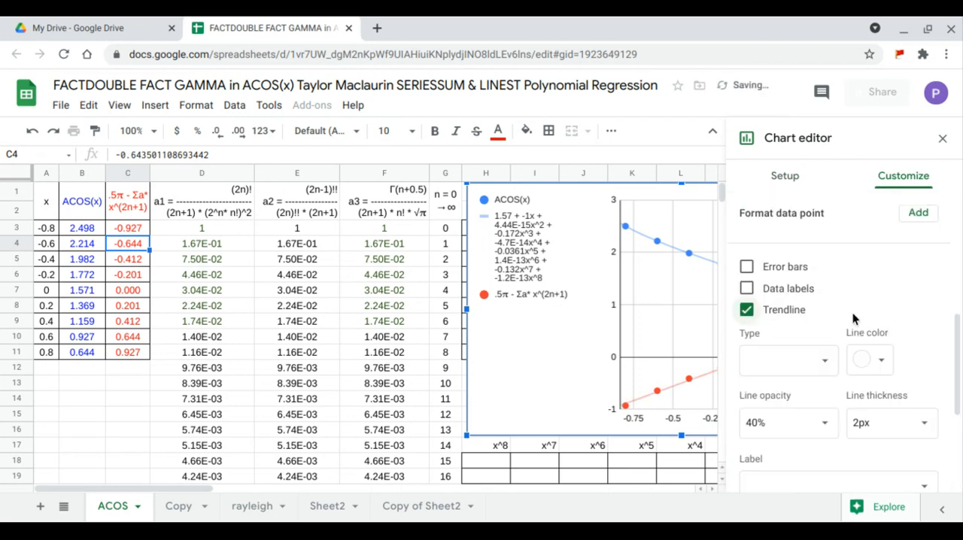
Set the chart trendline type to Polynomial with degree 8.
{"action": "scroll", "coordinate": [853, 313], "scroll_direction": "down", "scroll_amount": 2}
{"action": "left_click", "coordinate": [824, 265]}
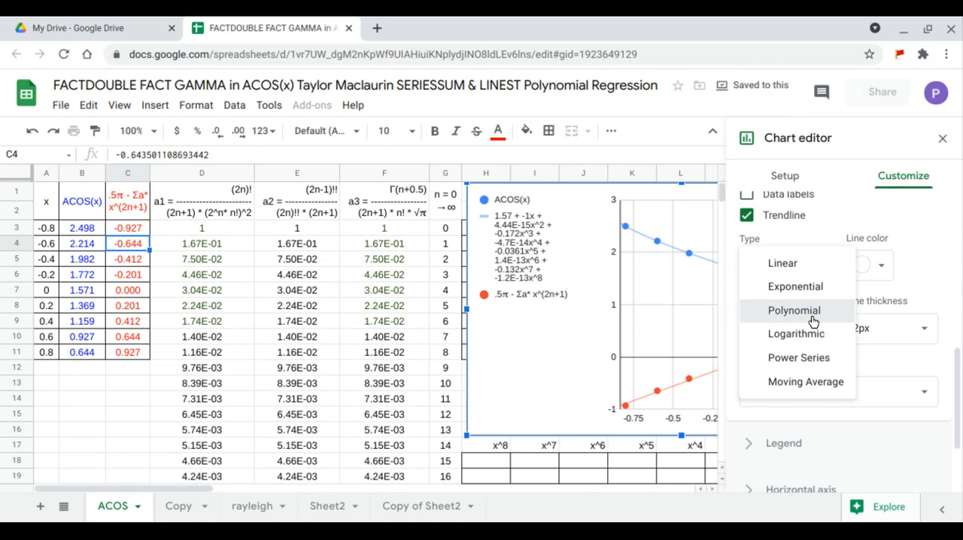
{"action": "left_click", "coordinate": [813, 322]}
{"action": "scroll", "coordinate": [836, 297], "scroll_direction": "down", "scroll_amount": 1}
{"action": "left_click", "coordinate": [825, 301]}
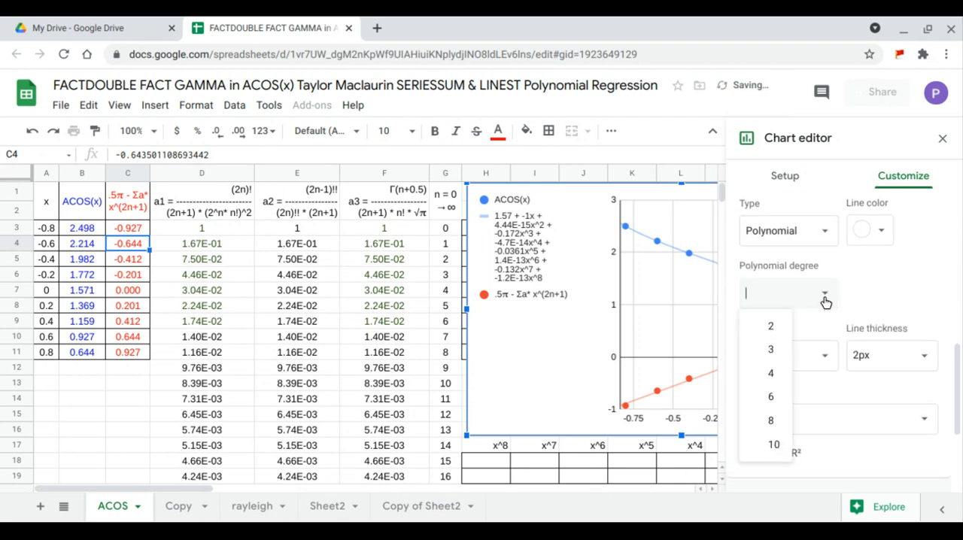
{"action": "left_click", "coordinate": [775, 421]}
Label the trendlines with Use Equation and close the chart editor.
{"action": "scroll", "coordinate": [849, 316], "scroll_direction": "down", "scroll_amount": 1}
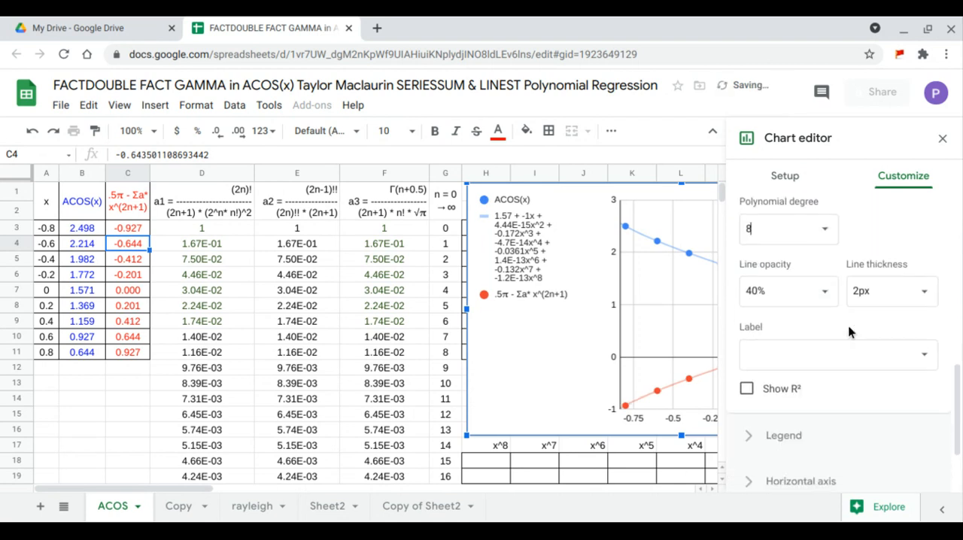
{"action": "left_click", "coordinate": [851, 354]}
{"action": "left_click", "coordinate": [812, 401]}
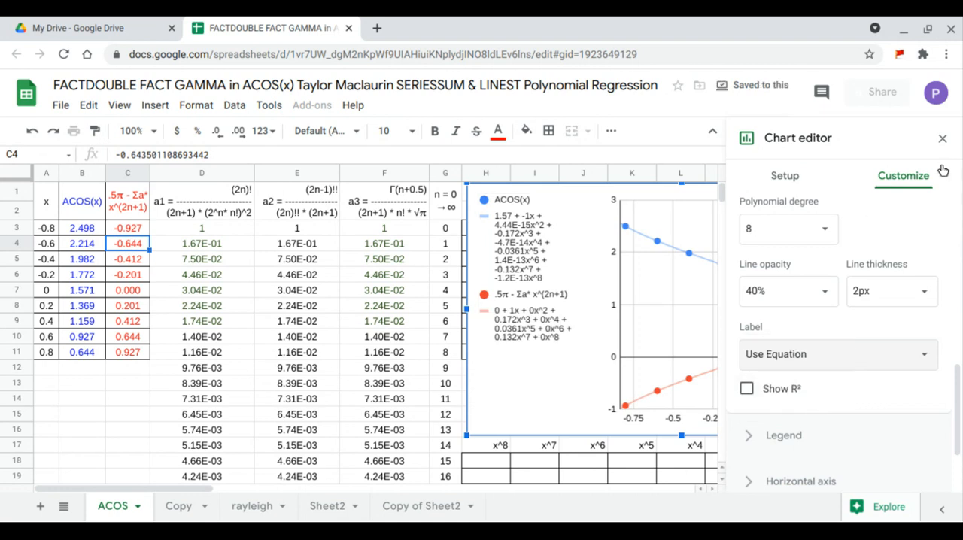
{"action": "left_click", "coordinate": [942, 139]}
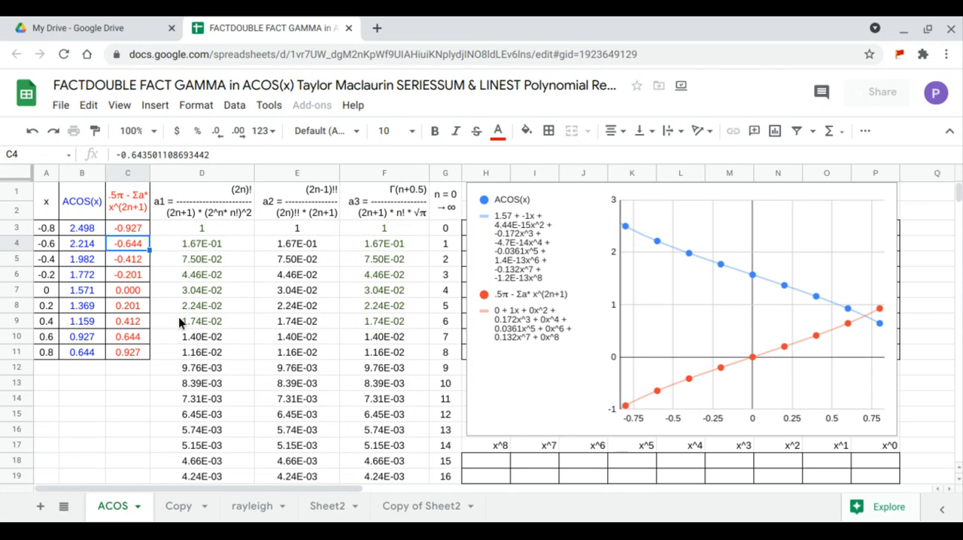
Move the chart clear of columns H to P and enter a TRANSPOSE of G3:H11 in H1.
{"action": "left_click", "coordinate": [475, 346]}
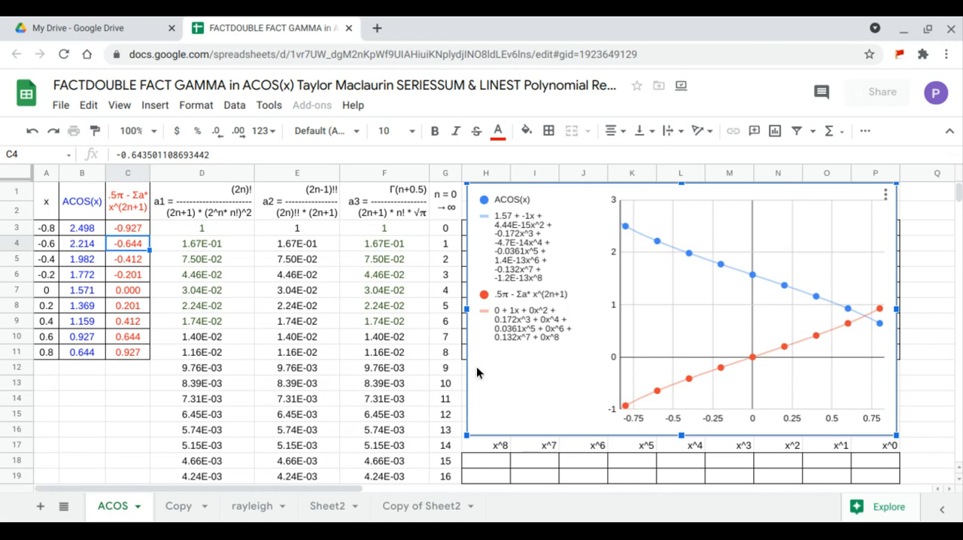
{"action": "left_click_drag", "start_coordinate": [479, 365], "coordinate": [913, 353]}
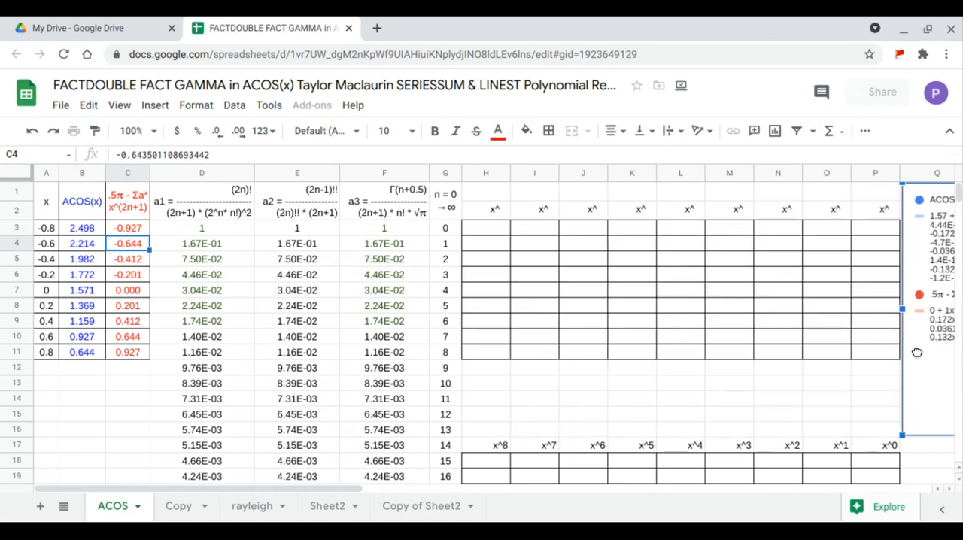
{"action": "left_click", "coordinate": [493, 195]}
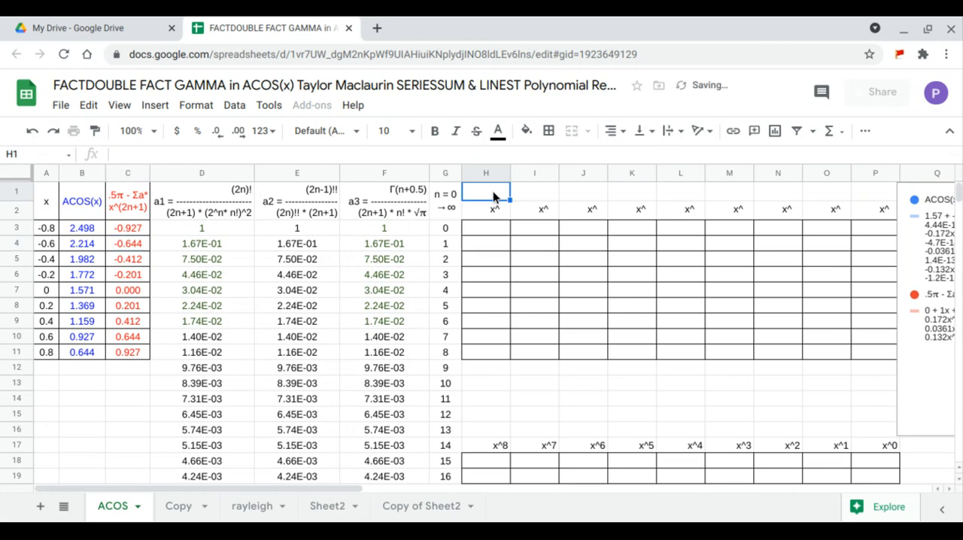
{"action": "type", "text": "=tRANSPOSE("}
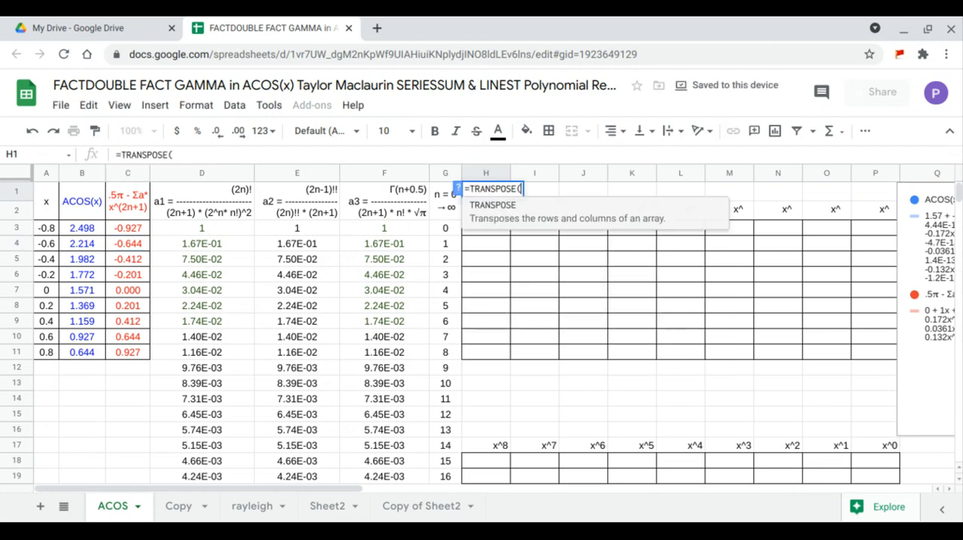
{"action": "left_click_drag", "start_coordinate": [455, 229], "coordinate": [465, 344]}
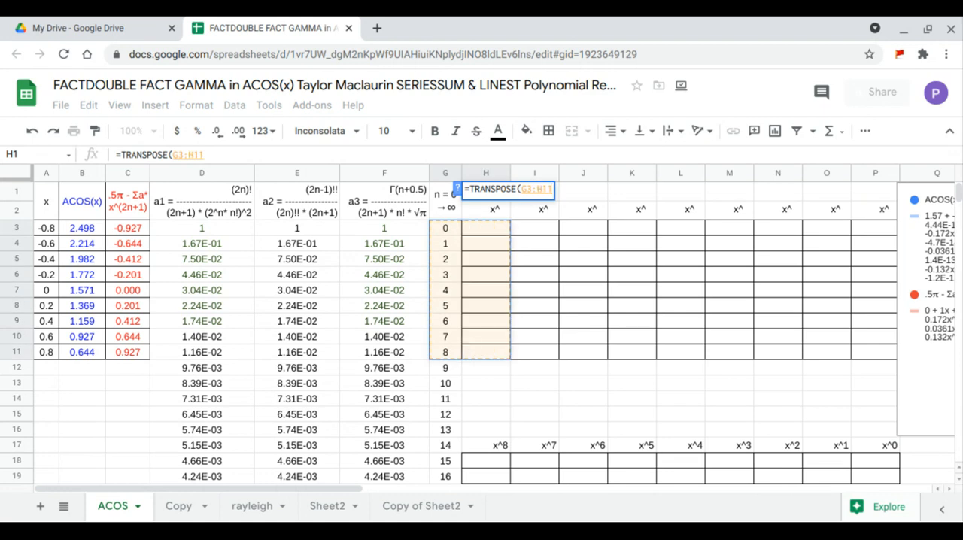
{"action": "key", "text": "Return"}
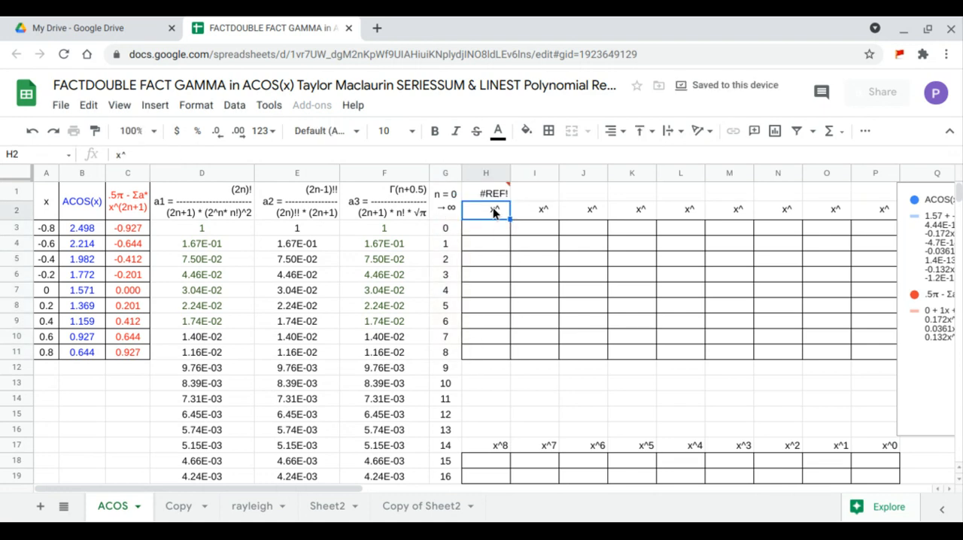
Correct the TRANSPOSE formula in H1 so that it transposes only the range G3:G11.
{"action": "left_click", "coordinate": [493, 195]}
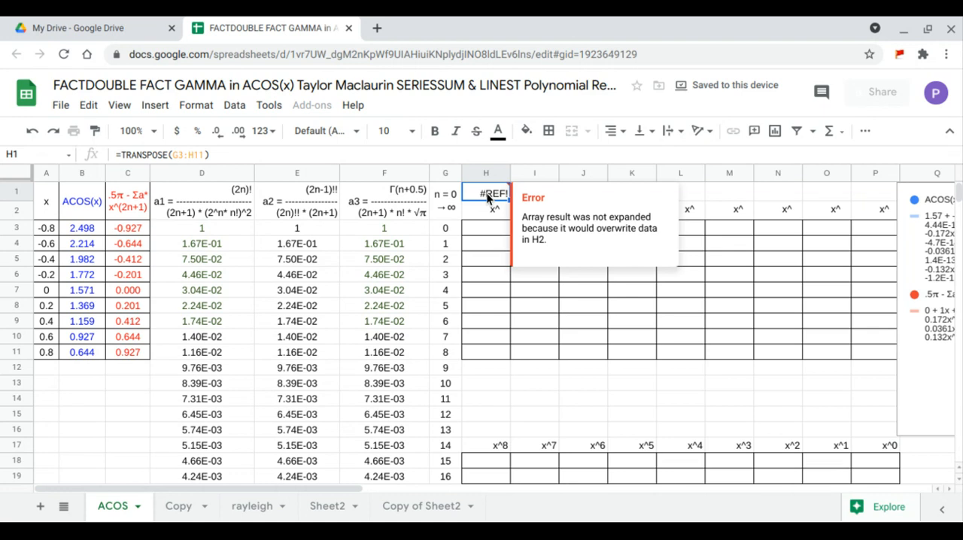
{"action": "left_click", "coordinate": [197, 155]}
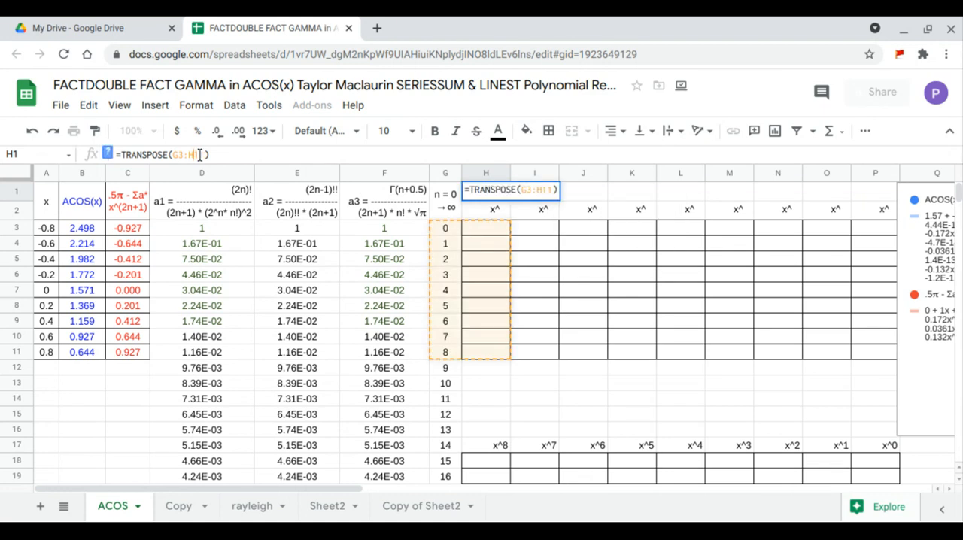
{"action": "left_click_drag", "start_coordinate": [202, 154], "coordinate": [182, 152]}
{"action": "key", "text": "BackSpace"}
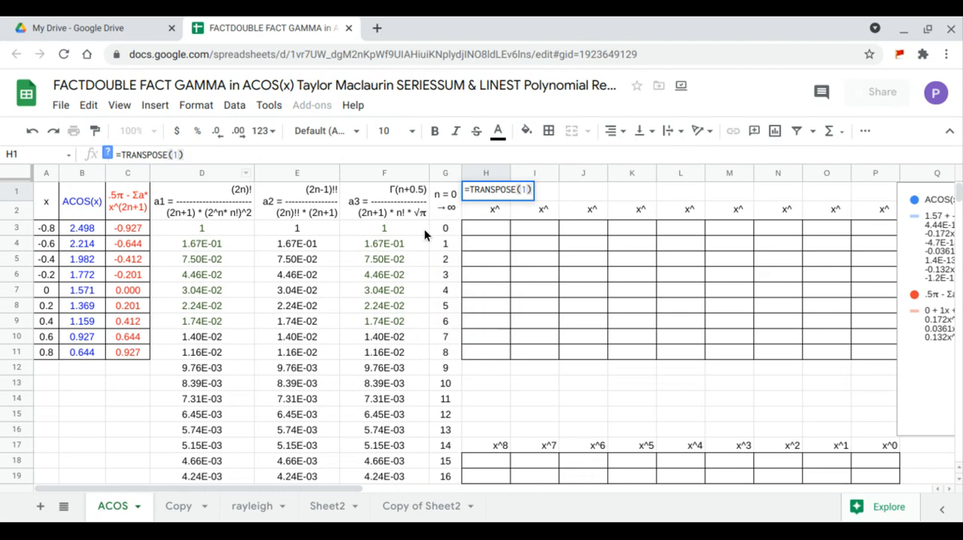
{"action": "left_click_drag", "start_coordinate": [436, 228], "coordinate": [446, 353]}
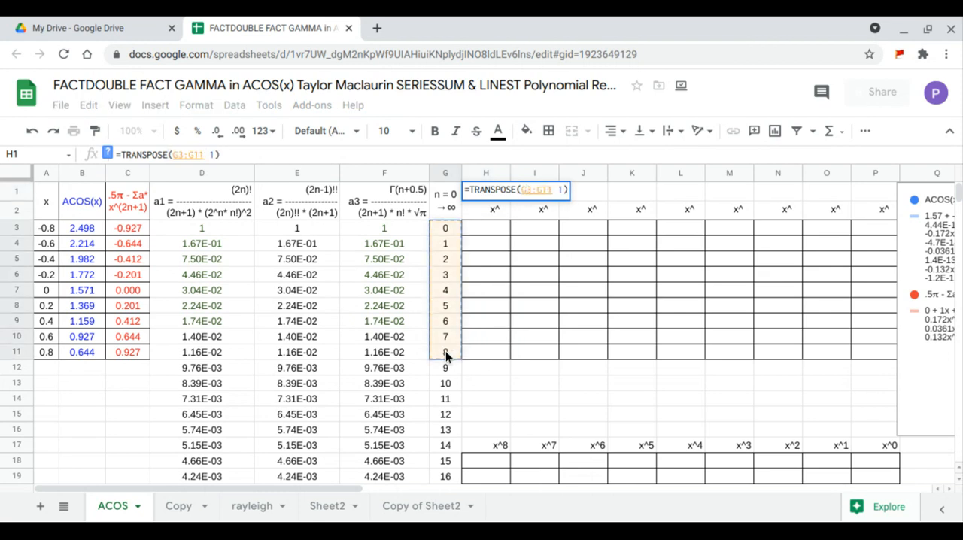
{"action": "key", "text": "Return"}
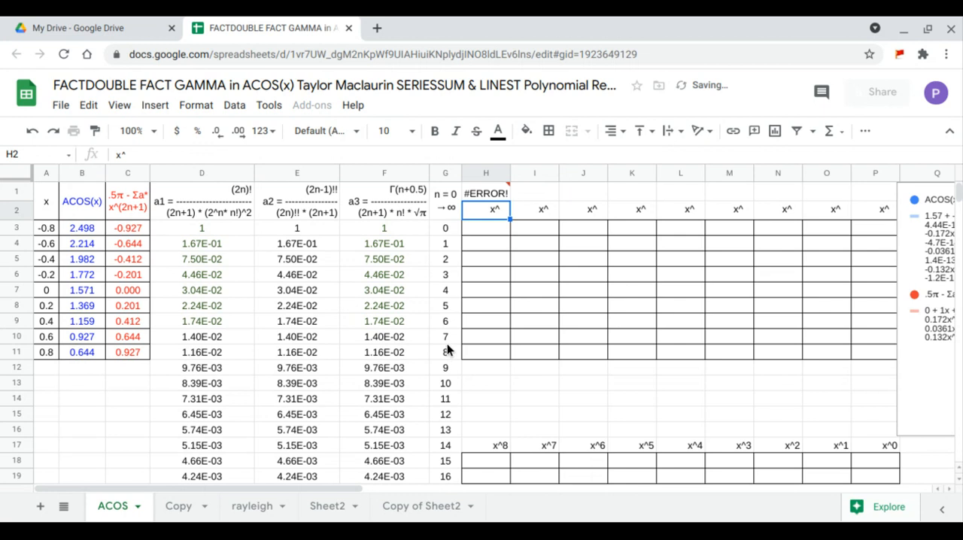
{"action": "left_click", "coordinate": [497, 195]}
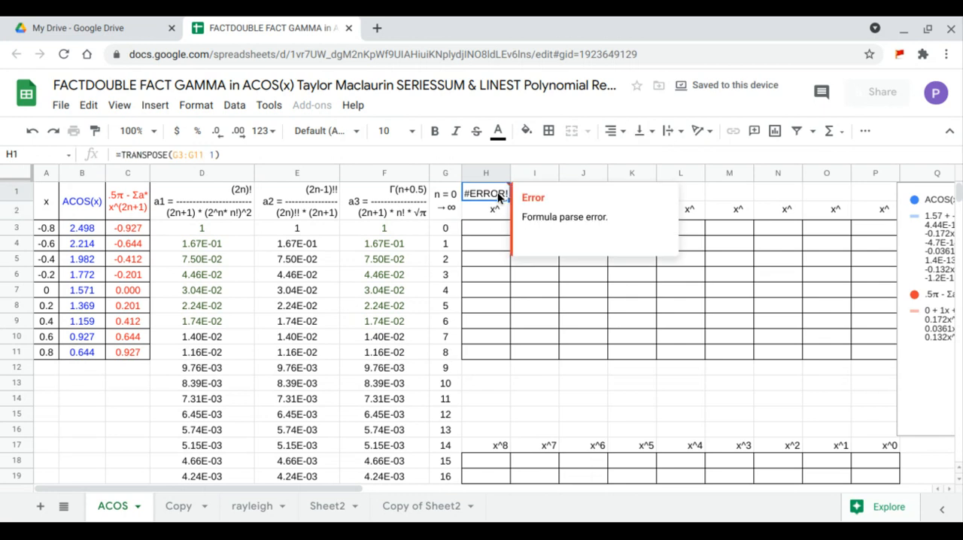
{"action": "left_click", "coordinate": [215, 154]}
{"action": "key", "text": "BackSpace"}
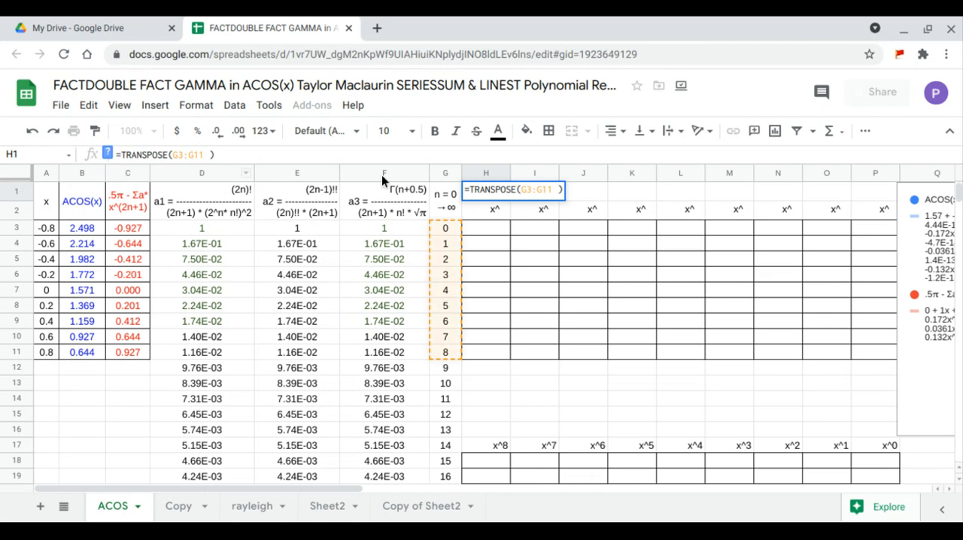
{"action": "key", "text": "Return"}
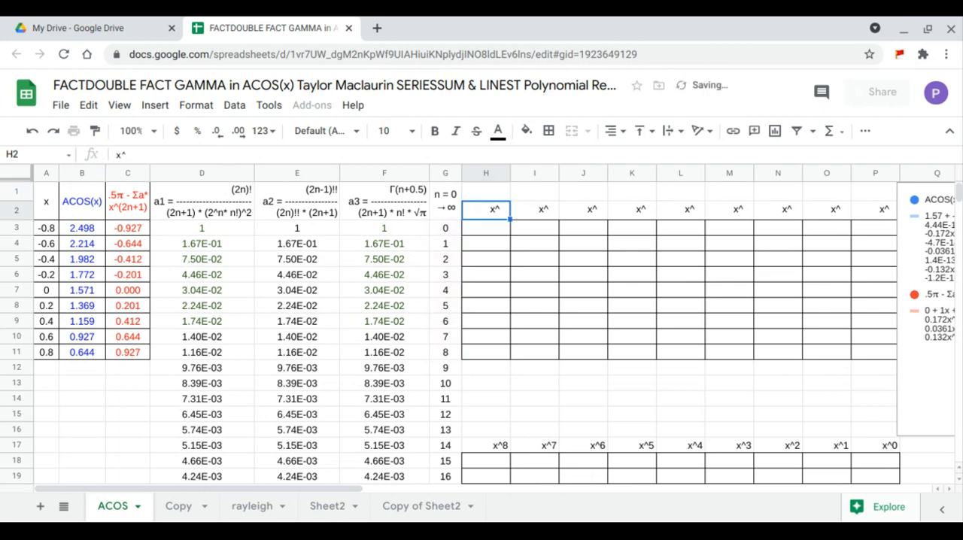
Fill the power table from H3 with a nested ARRAYFORMULA raising the x values A3:A11 to the exponents H1:P1.
{"action": "left_click", "coordinate": [482, 235]}
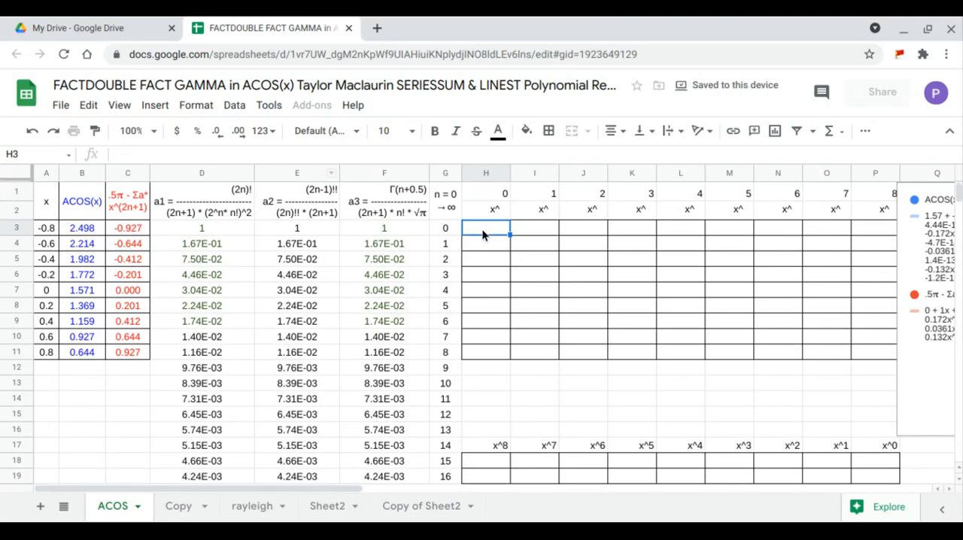
{"action": "type", "text": "=arr"}
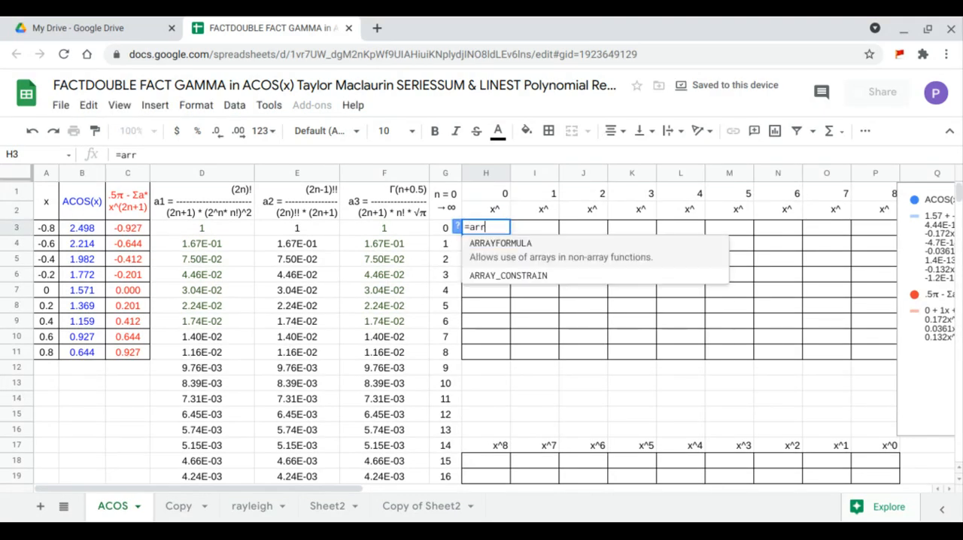
{"action": "key", "text": "Tab"}
{"action": "type", "text": "arr"}
{"action": "key", "text": "Tab"}
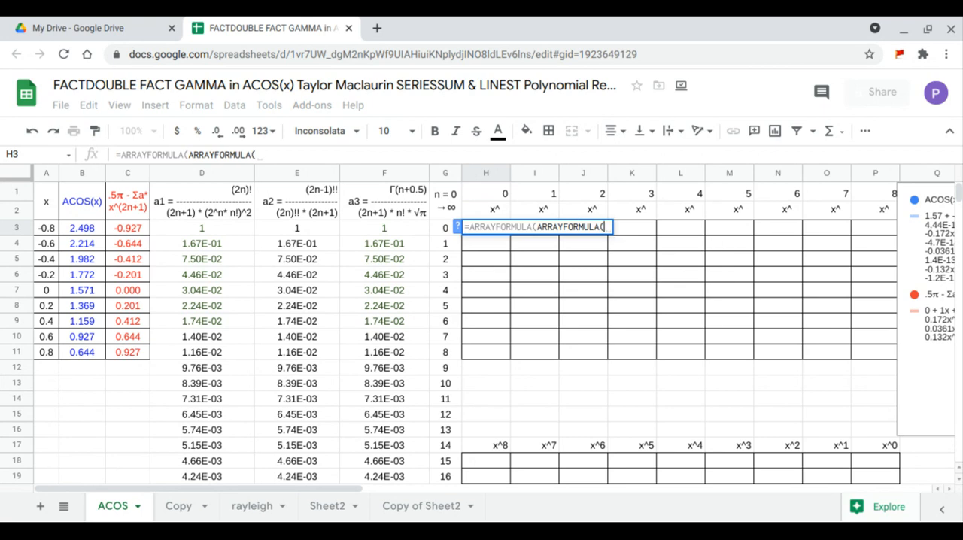
{"action": "left_click_drag", "start_coordinate": [50, 228], "coordinate": [52, 348]}
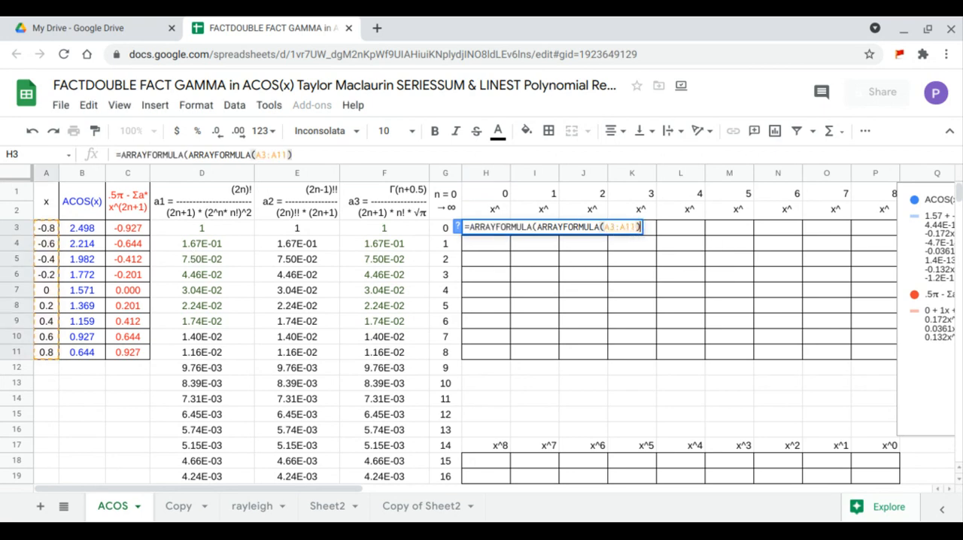
{"action": "type", "text": ")^"}
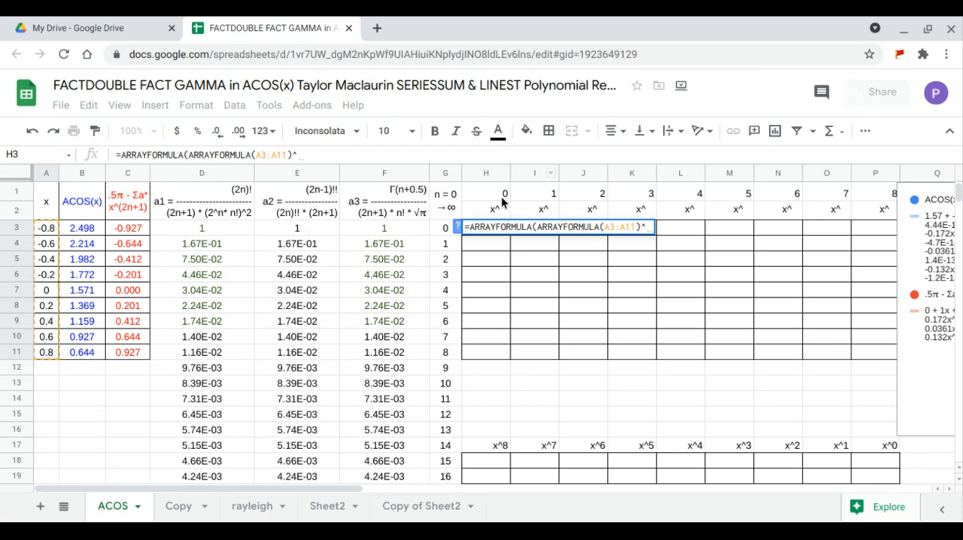
{"action": "left_click_drag", "start_coordinate": [505, 194], "coordinate": [869, 197]}
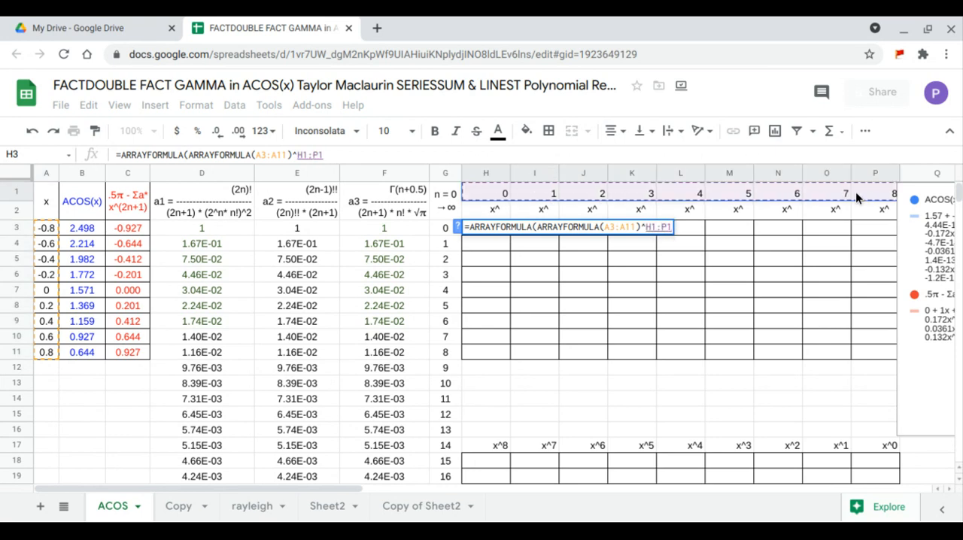
{"action": "key", "text": "Return"}
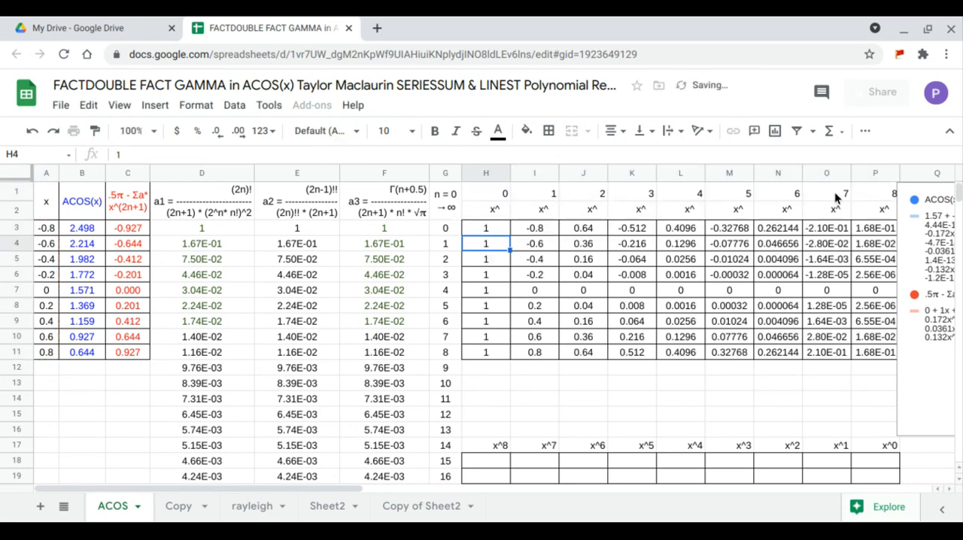
Enter a LINEST formula in H18 regressing the ACOS(x) values B3:B11 on the power columns I3:P11.
{"action": "left_click", "coordinate": [496, 464]}
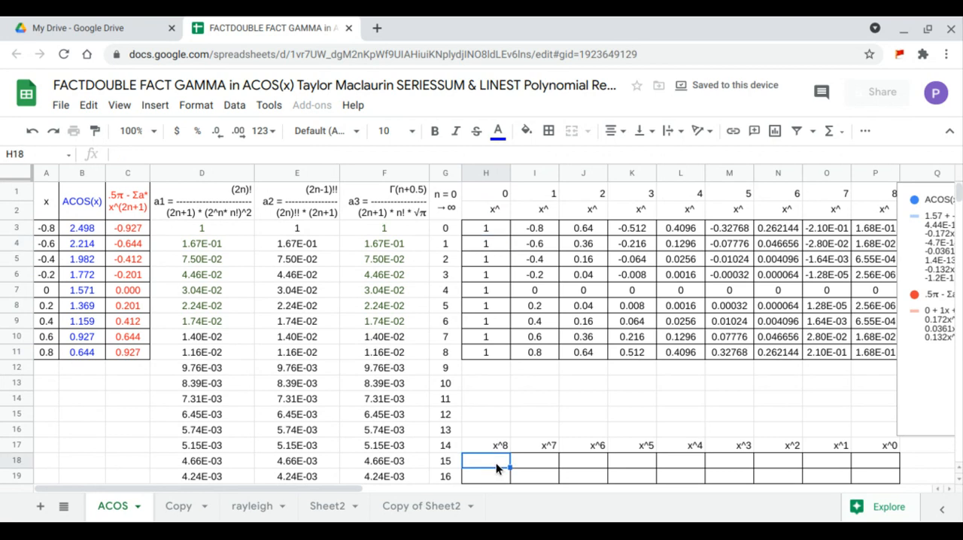
{"action": "type", "text": "=LINEST("}
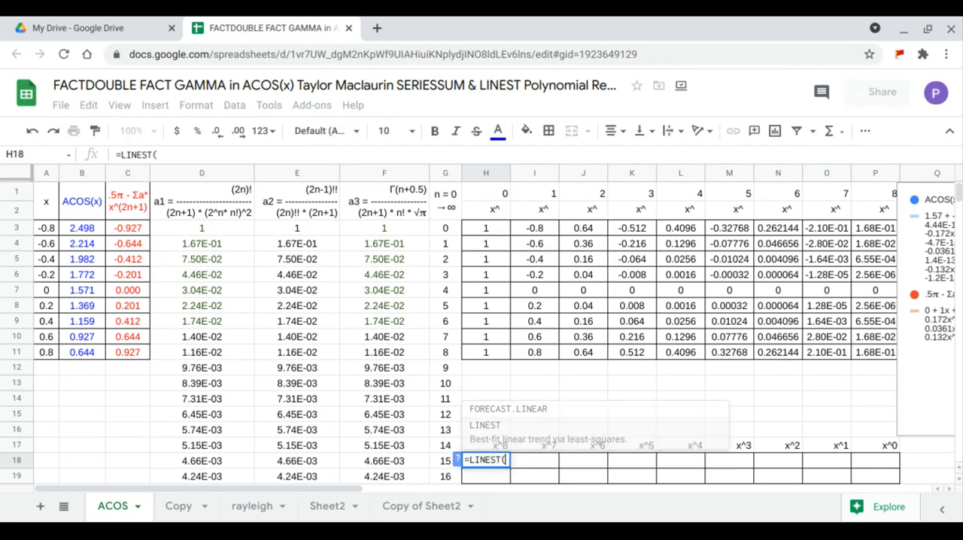
{"action": "left_click_drag", "start_coordinate": [78, 226], "coordinate": [81, 290]}
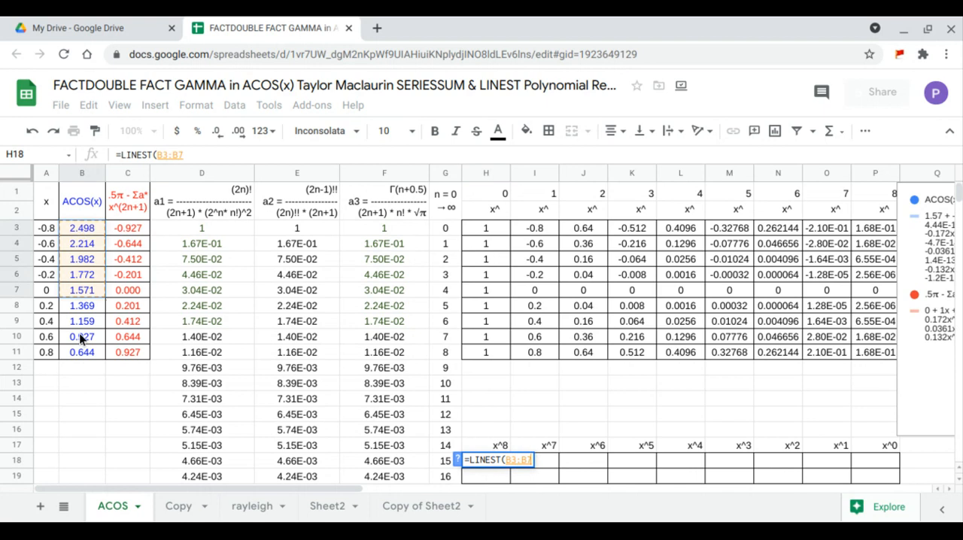
{"action": "left_click_drag", "start_coordinate": [81, 338], "coordinate": [84, 356]}
{"action": "left_click", "coordinate": [83, 340]}
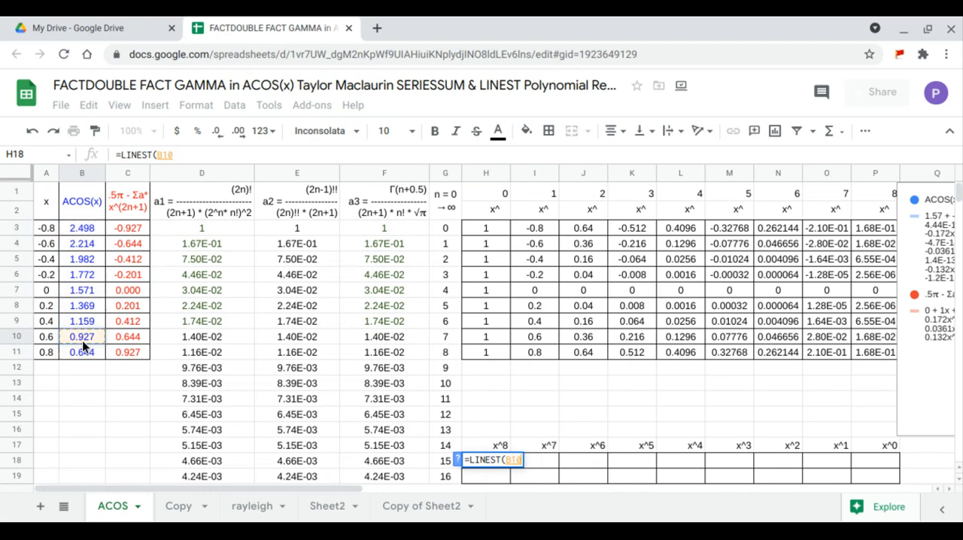
{"action": "left_click", "coordinate": [87, 218]}
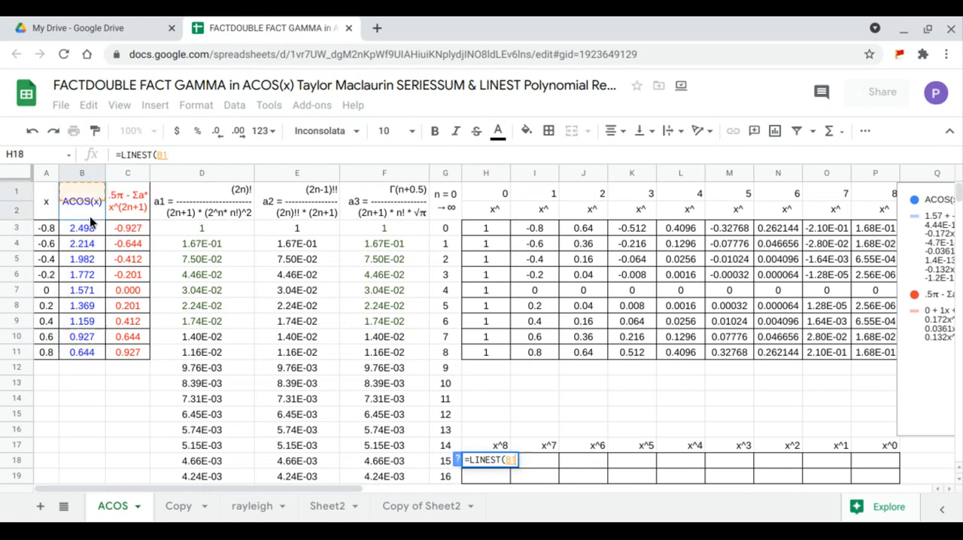
{"action": "left_click_drag", "start_coordinate": [85, 234], "coordinate": [85, 354]}
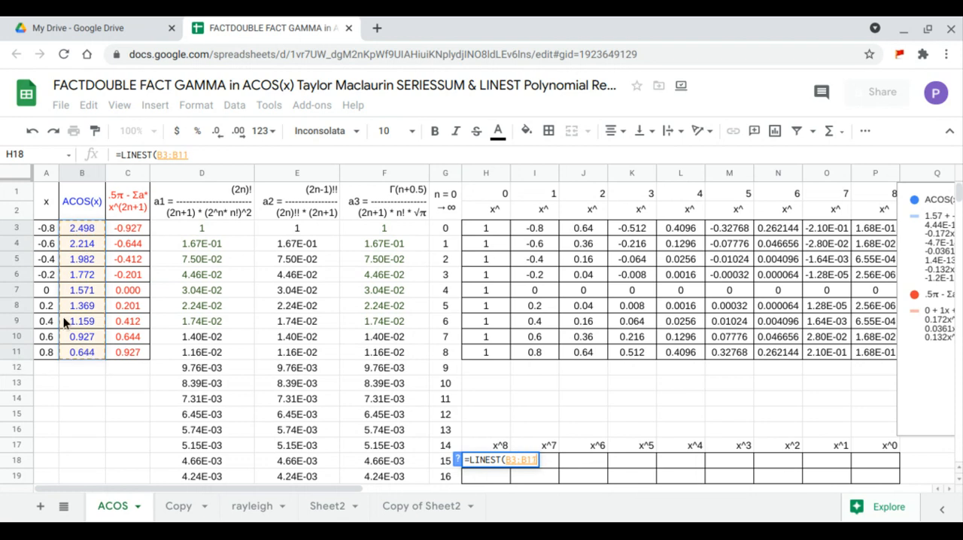
{"action": "type", "text": ","}
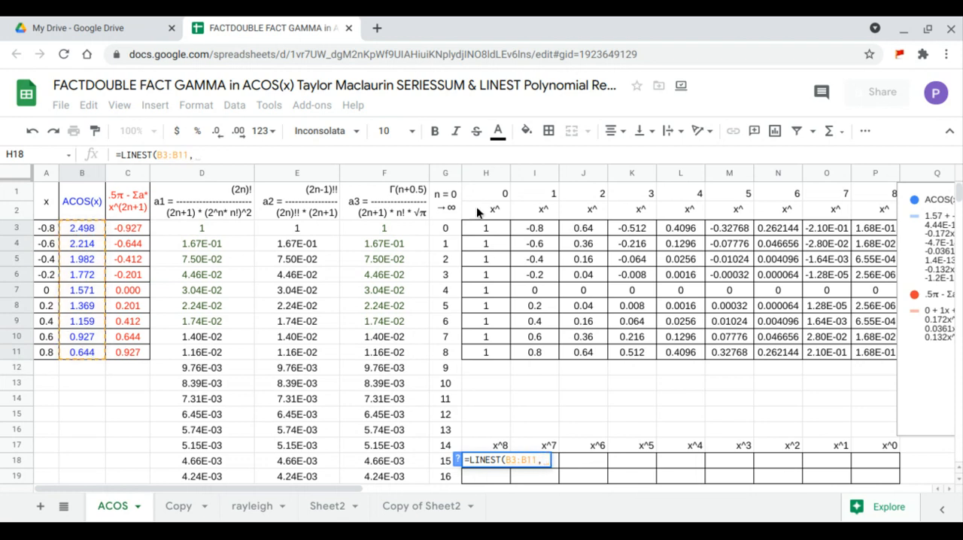
{"action": "left_click_drag", "start_coordinate": [534, 236], "coordinate": [855, 355]}
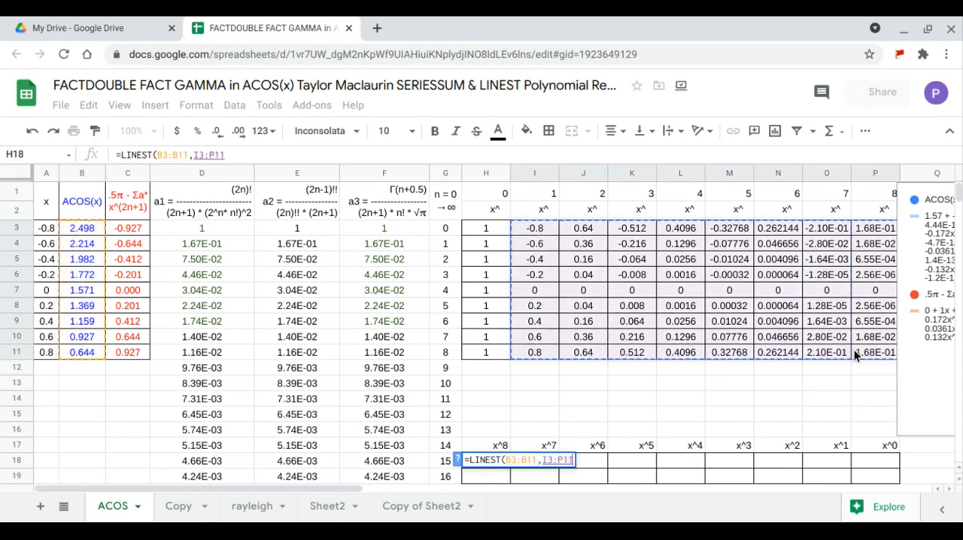
{"action": "key", "text": "Return"}
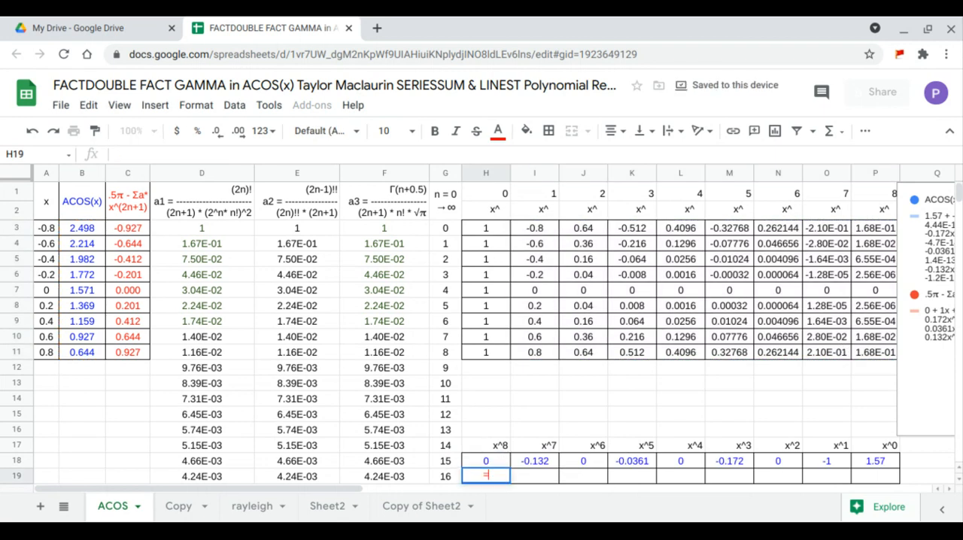
Enter a LINEST formula in H19 regressing the series values C3:C11 on the power columns I3:P11.
{"action": "type", "text": "=LINEST("}
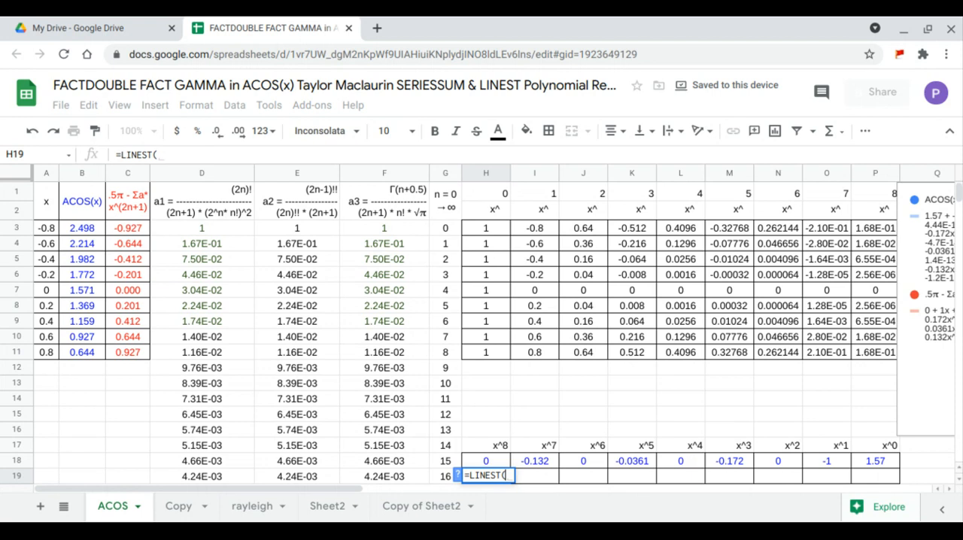
{"action": "left_click_drag", "start_coordinate": [134, 228], "coordinate": [141, 353]}
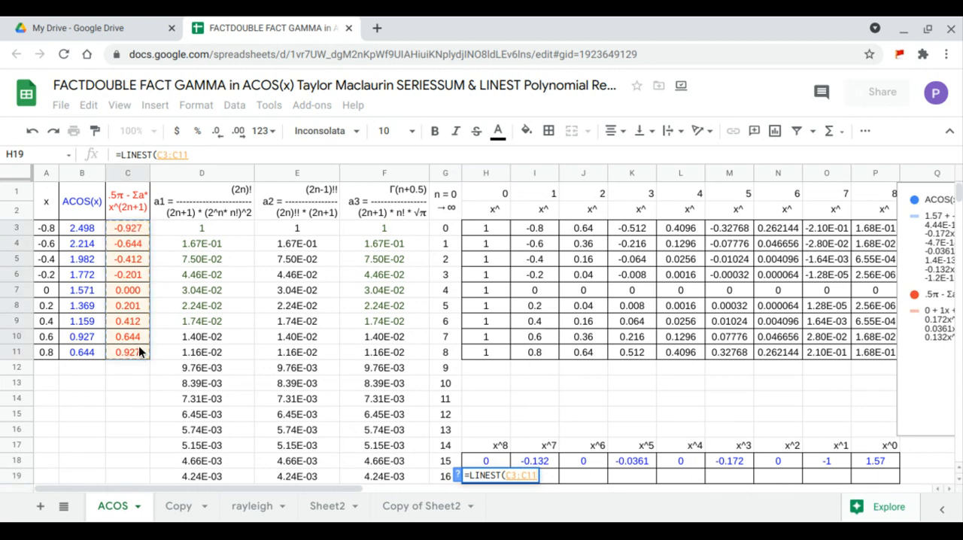
{"action": "type", "text": ","}
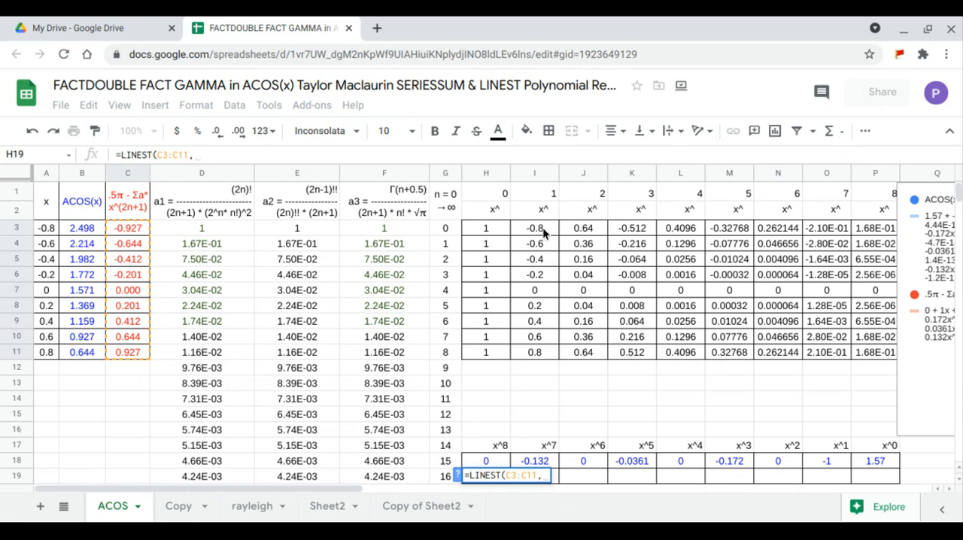
{"action": "left_click_drag", "start_coordinate": [543, 228], "coordinate": [856, 349]}
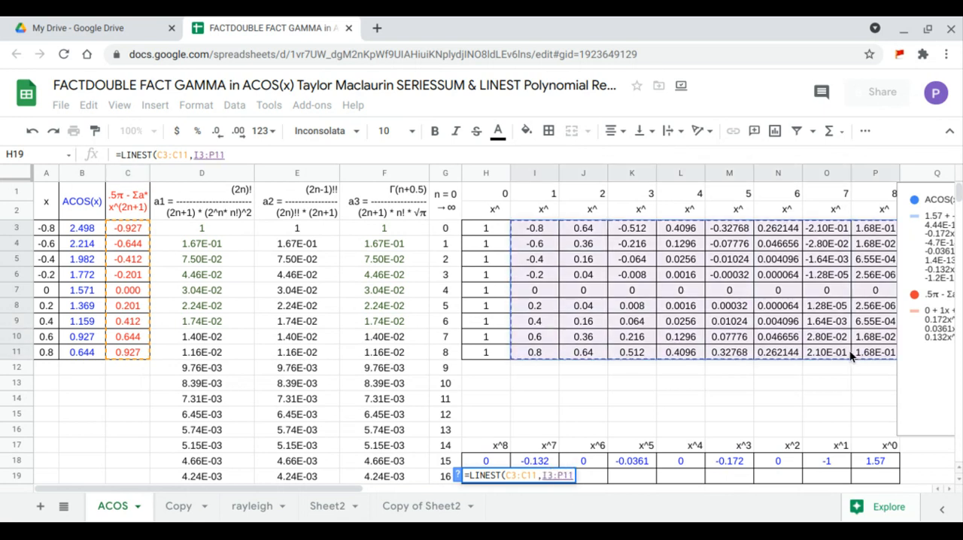
{"action": "key", "text": "Return"}
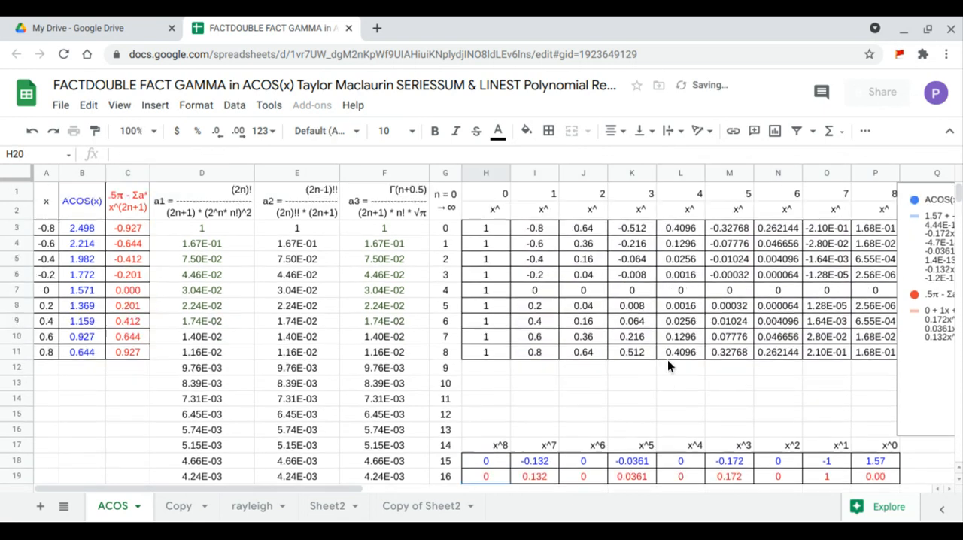
Move the chart back over the power table so it covers columns H to P above the LINEST results.
{"action": "left_click", "coordinate": [927, 338]}
{"action": "left_click_drag", "start_coordinate": [926, 338], "coordinate": [451, 287]}
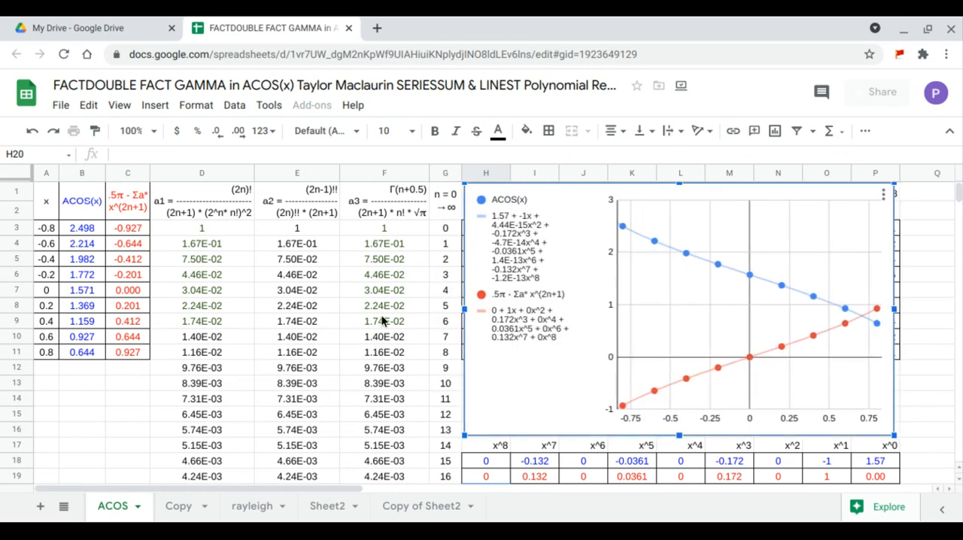
Negate the SERIESSUM term inside the ARRAYFORMULA in C3.
{"action": "left_click", "coordinate": [141, 228]}
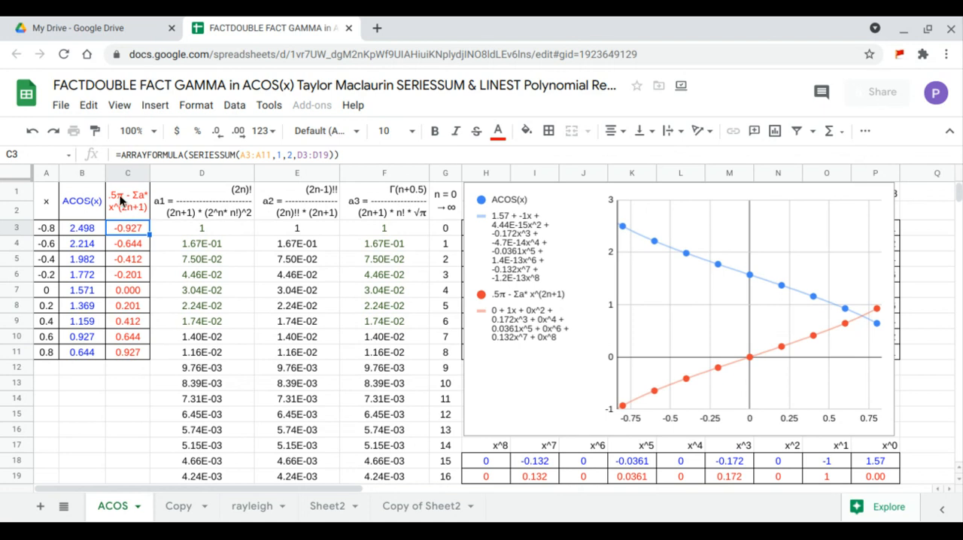
{"action": "left_click", "coordinate": [187, 155]}
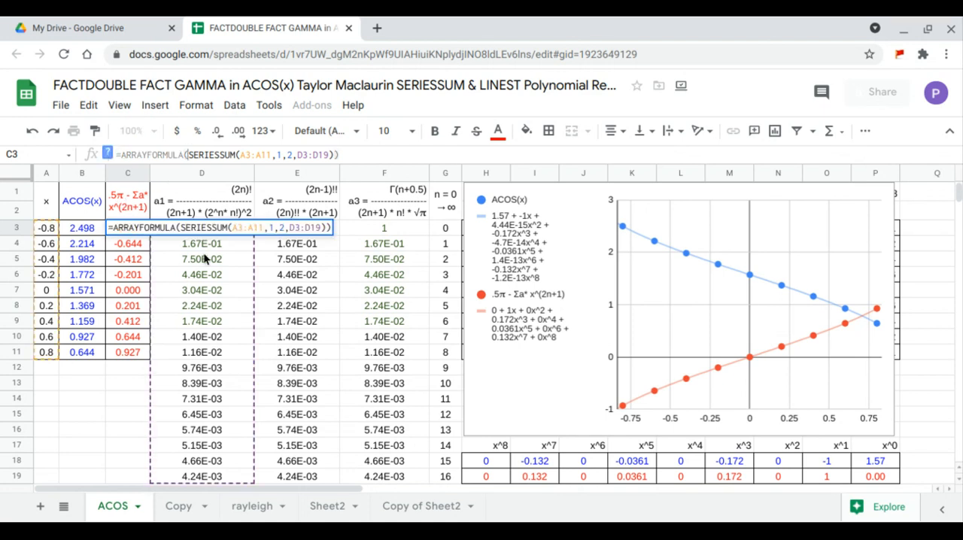
{"action": "type", "text": "-"}
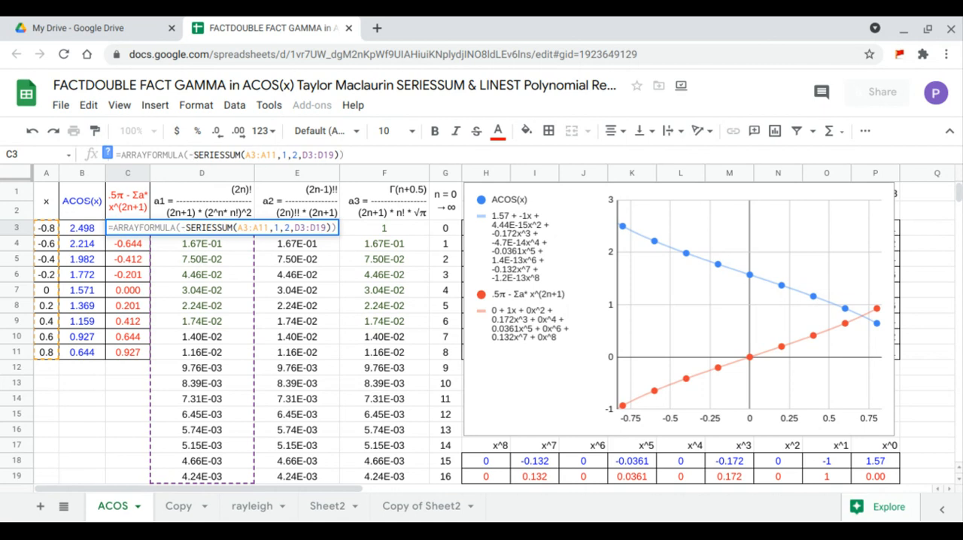
{"action": "key", "text": "Return"}
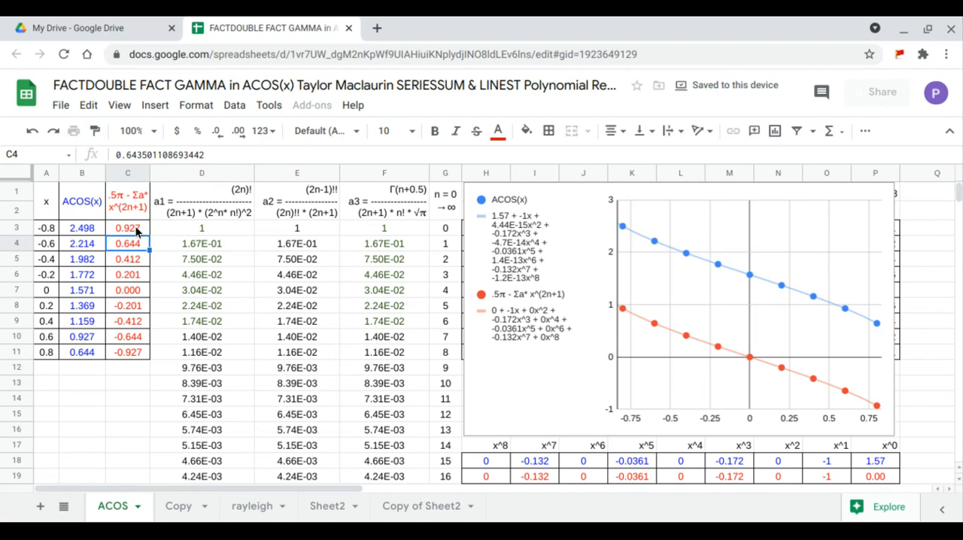
Add .5*PI() before the negated SERIESSUM in C3, giving =ARRAYFORMULA(.5*PI()-SERIESSUM(A3:A11,1,2,D3:D19)).
{"action": "left_click", "coordinate": [116, 229]}
{"action": "left_click", "coordinate": [188, 154]}
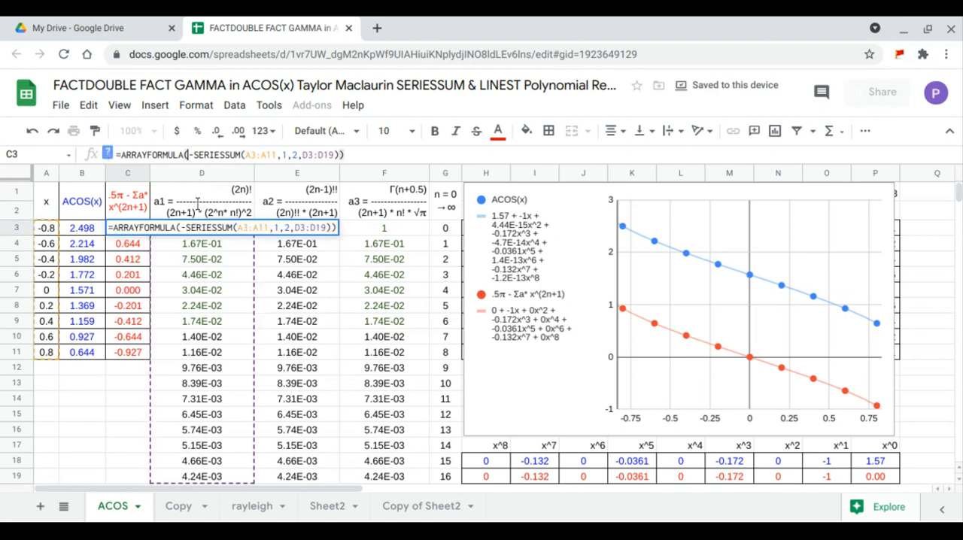
{"action": "type", "text": ".5* "}
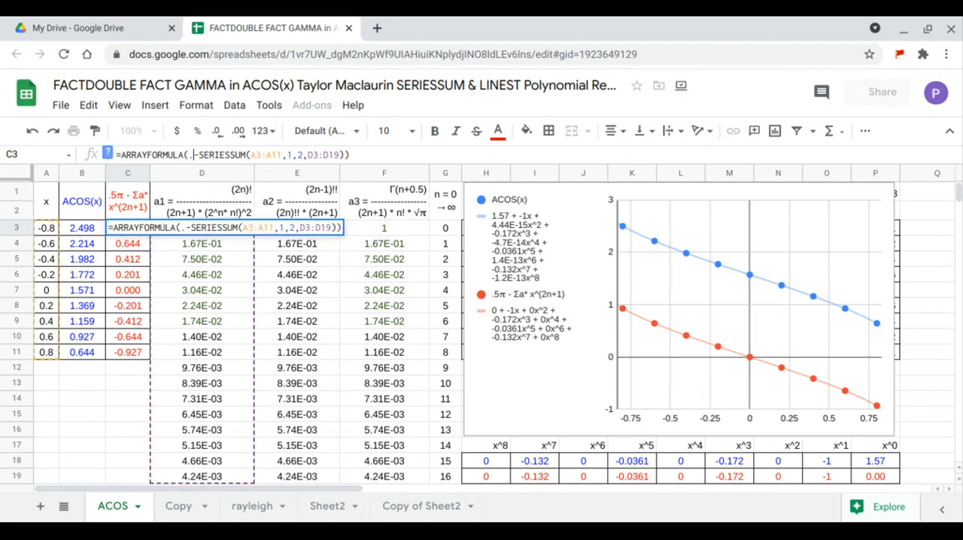
{"action": "type", "text": "PI("}
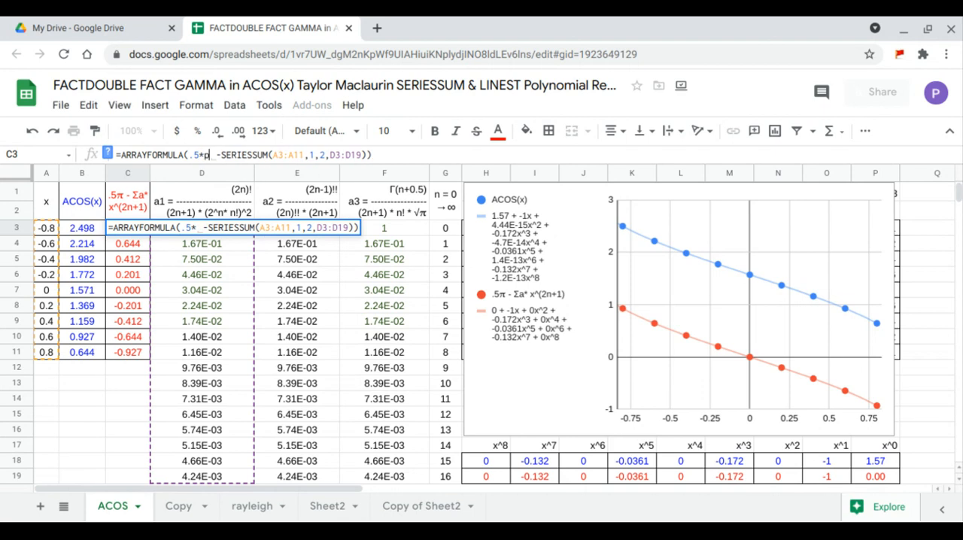
{"action": "type", "text": ")"}
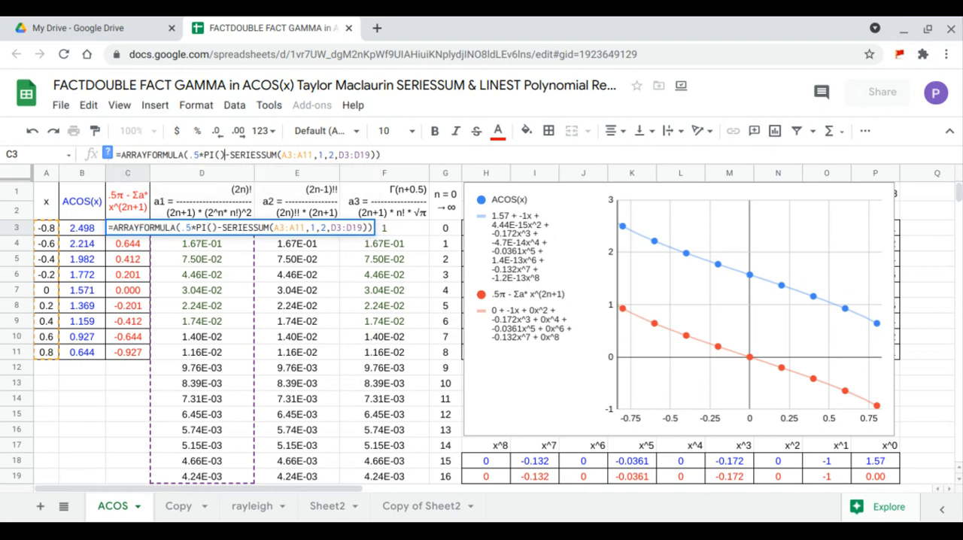
{"action": "key", "text": "Return"}
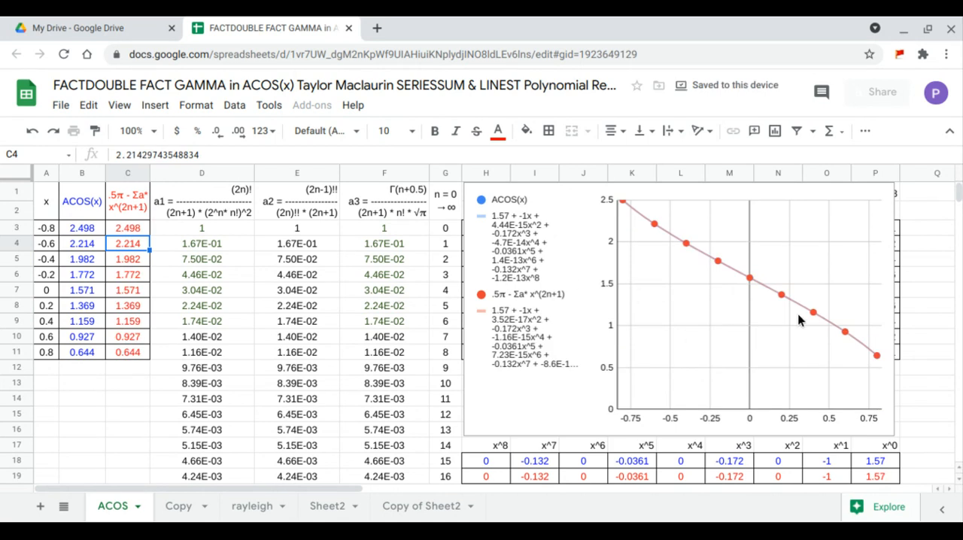
Widen the chart slightly past column P to give the trendline equations in its legend more room.
{"action": "left_click", "coordinate": [894, 311]}
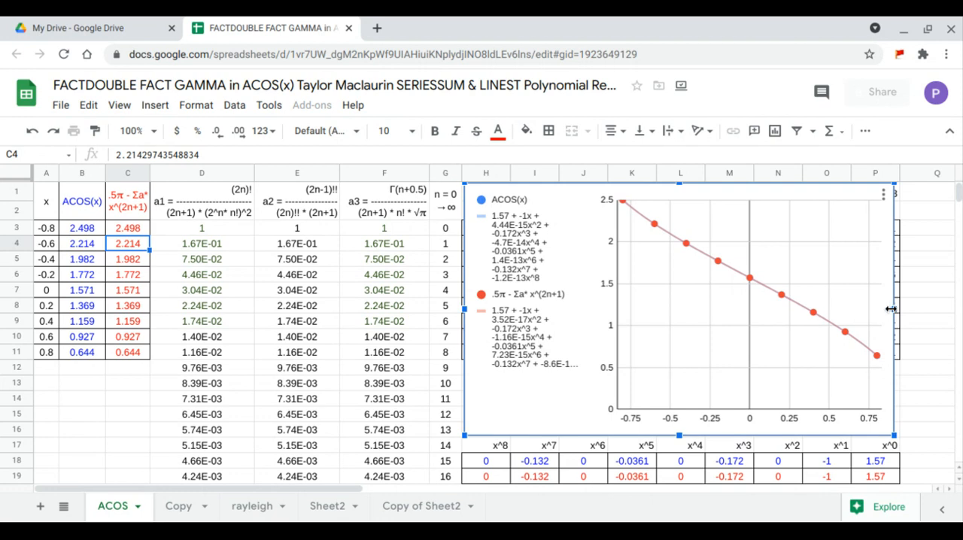
{"action": "left_click_drag", "start_coordinate": [898, 309], "coordinate": [926, 309]}
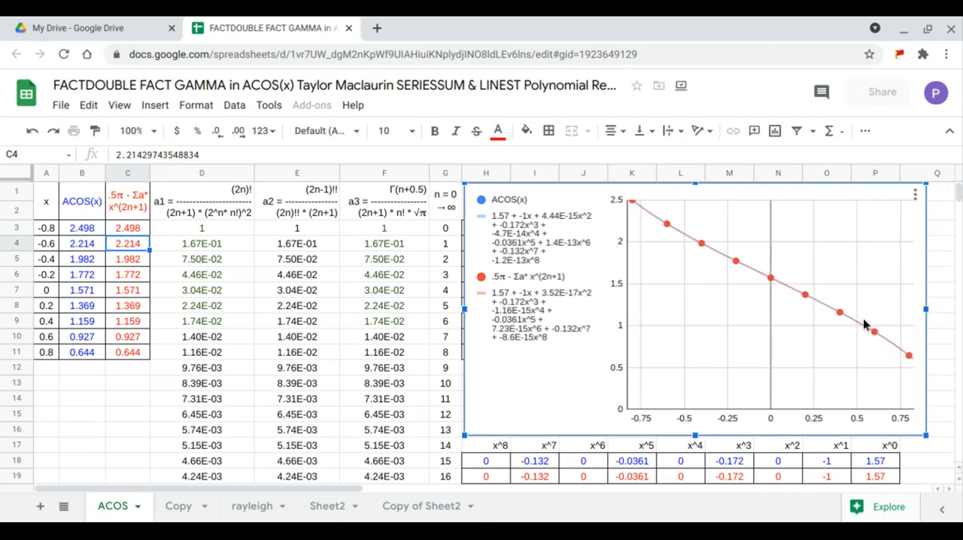
Compare the LINEST coefficients in rows 18 and 19, power by power from x^0 to x^8, with the chart's trendline equations.
{"action": "left_click", "coordinate": [879, 477]}
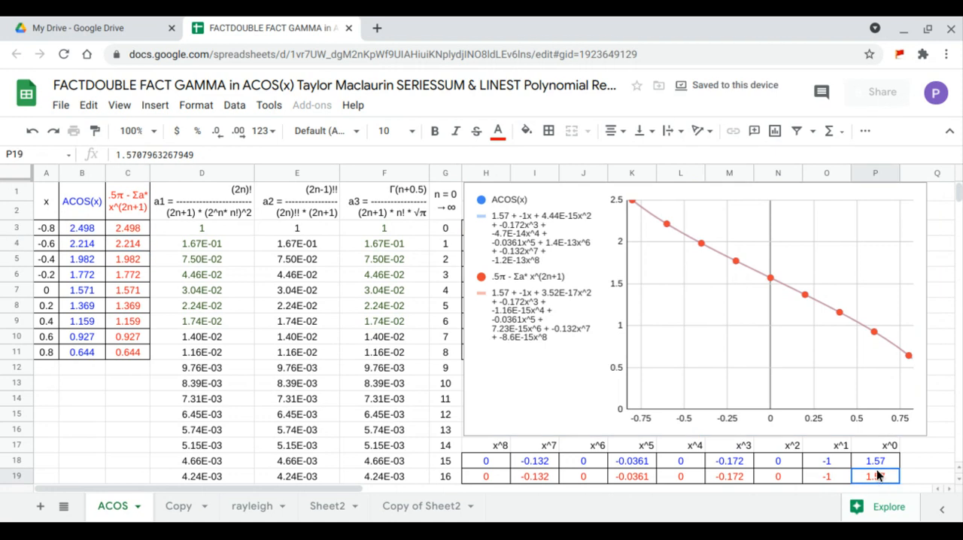
{"action": "left_click_drag", "start_coordinate": [879, 477], "coordinate": [879, 450]}
{"action": "left_click", "coordinate": [879, 449]}
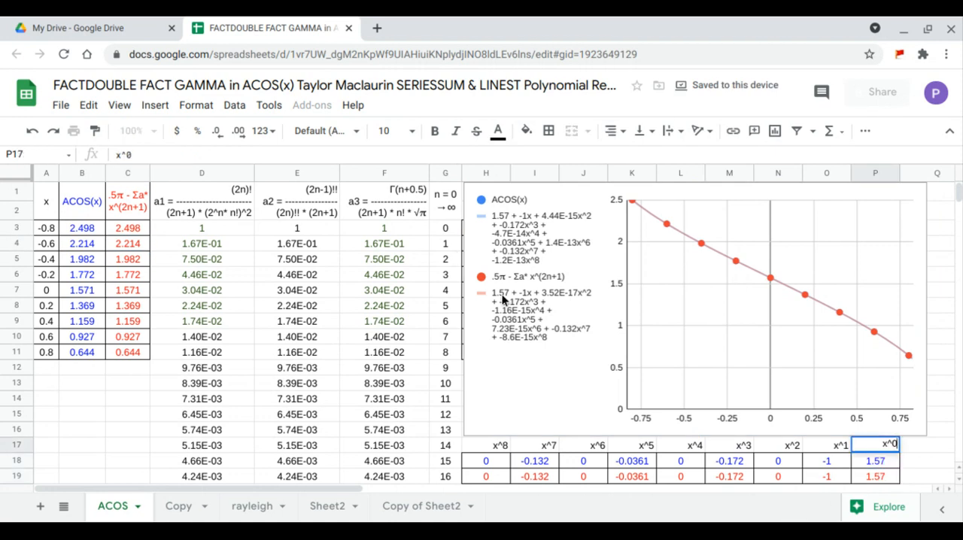
{"action": "left_click_drag", "start_coordinate": [821, 475], "coordinate": [819, 447]}
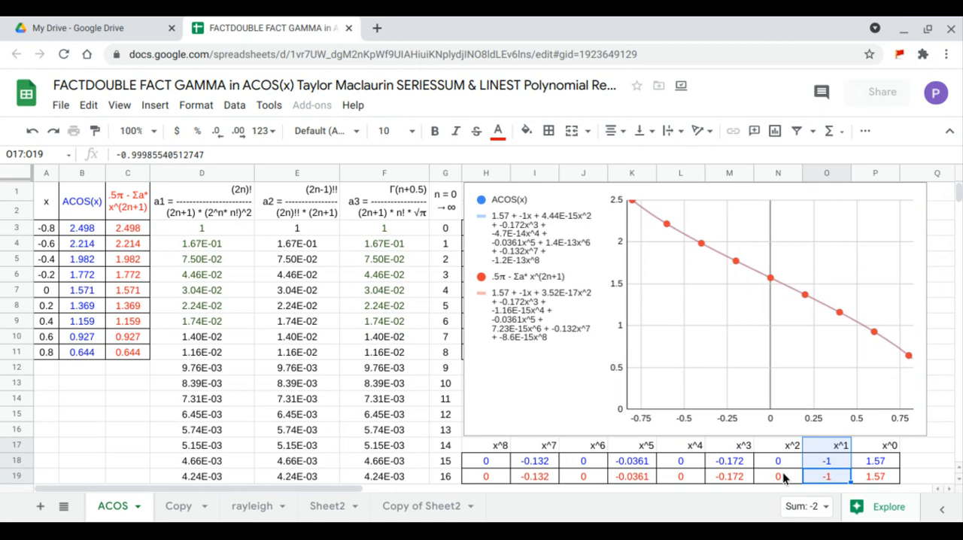
{"action": "left_click_drag", "start_coordinate": [782, 477], "coordinate": [787, 447]}
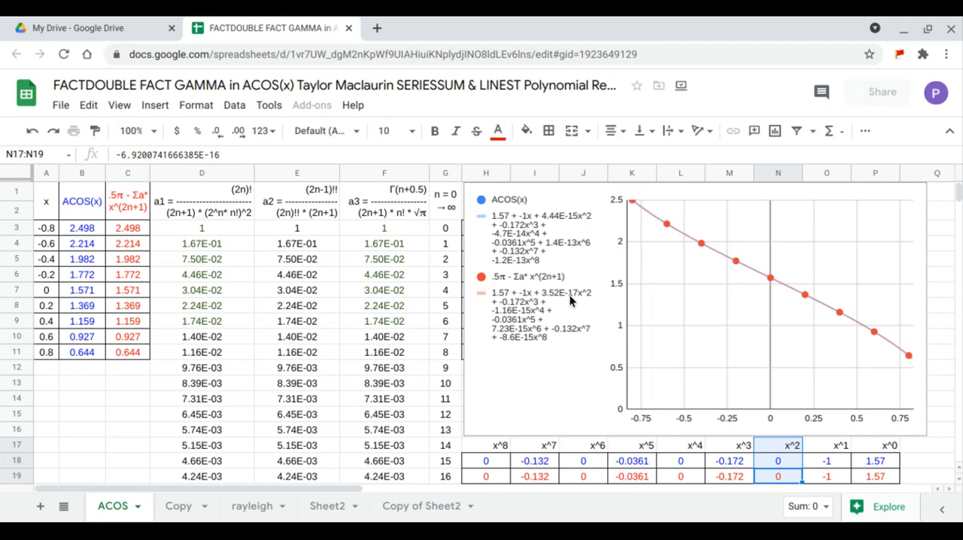
{"action": "left_click_drag", "start_coordinate": [726, 477], "coordinate": [731, 445]}
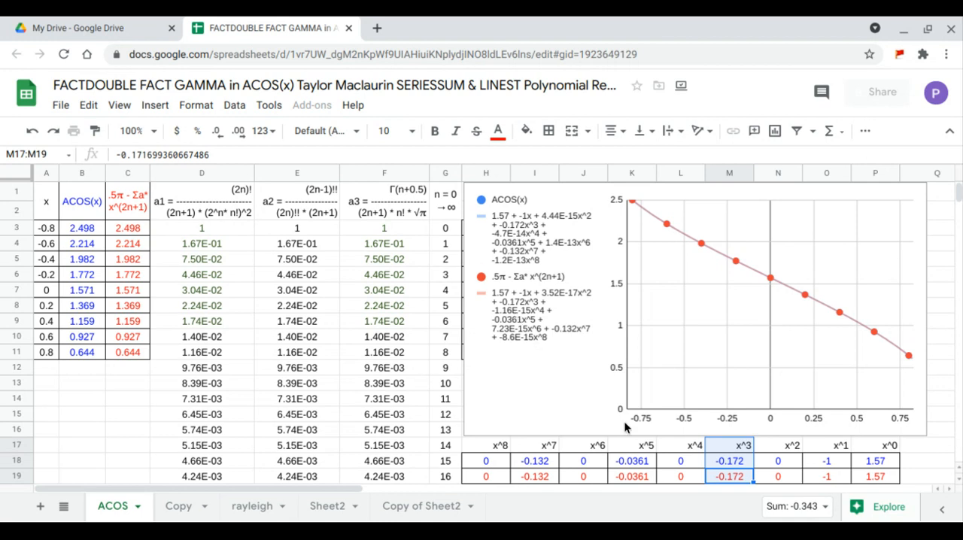
{"action": "left_click_drag", "start_coordinate": [680, 476], "coordinate": [678, 449]}
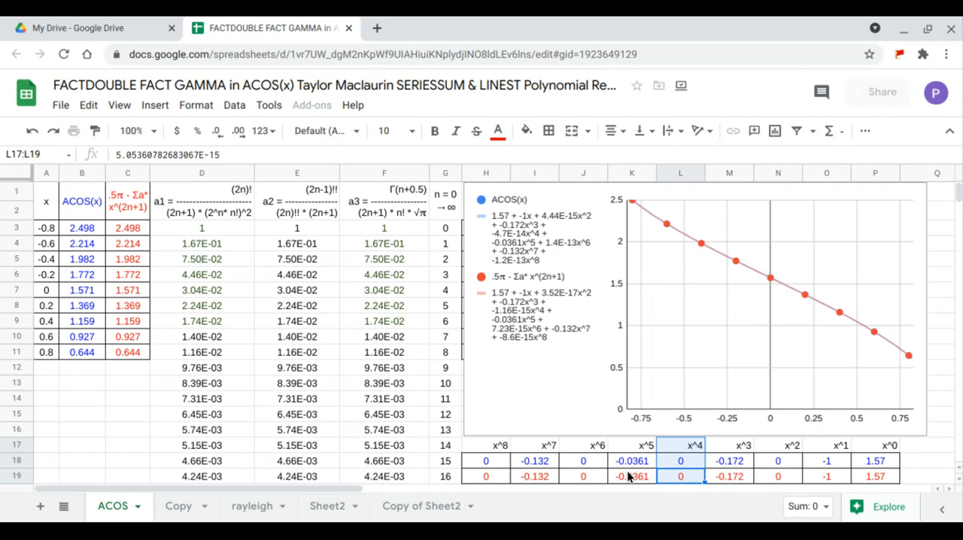
{"action": "left_click_drag", "start_coordinate": [630, 476], "coordinate": [631, 449]}
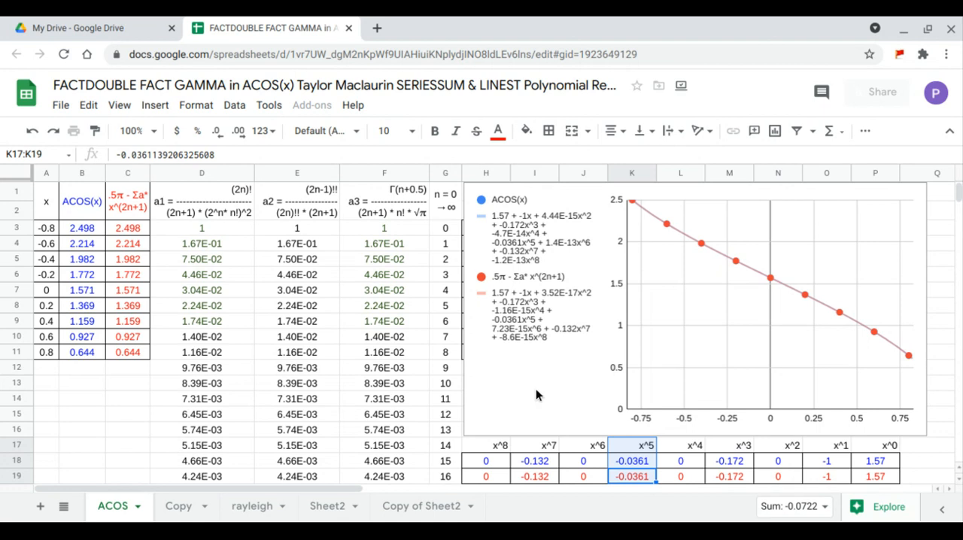
{"action": "left_click_drag", "start_coordinate": [574, 475], "coordinate": [582, 448]}
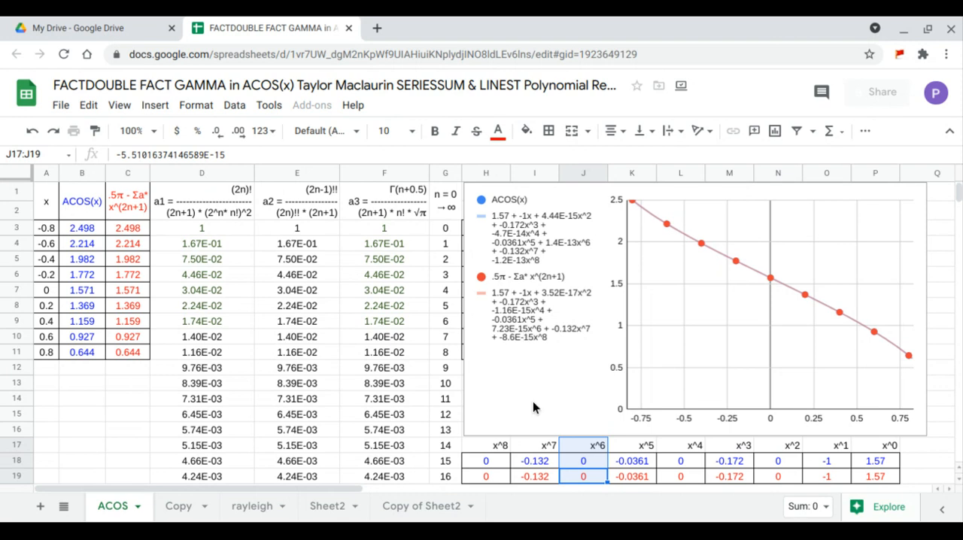
{"action": "left_click_drag", "start_coordinate": [536, 475], "coordinate": [543, 451]}
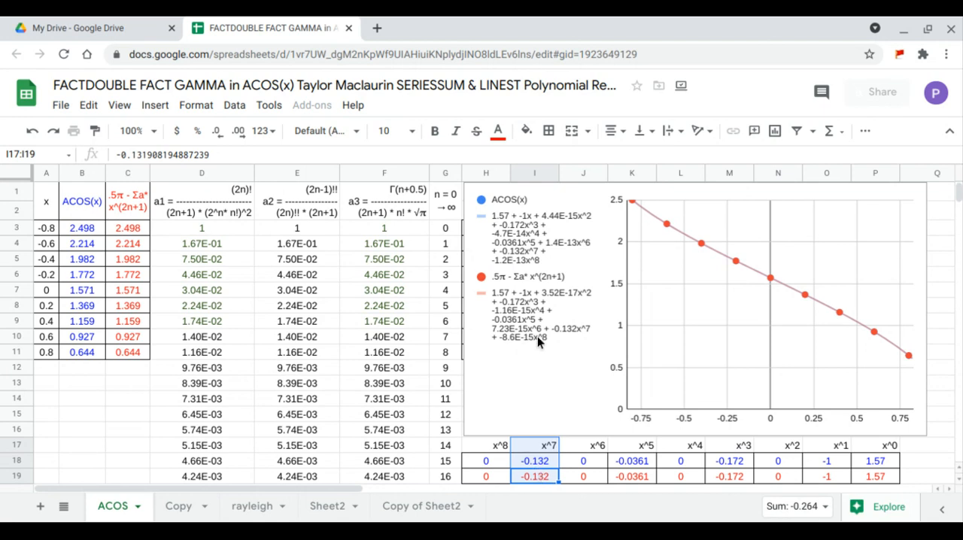
{"action": "left_click_drag", "start_coordinate": [490, 475], "coordinate": [491, 449]}
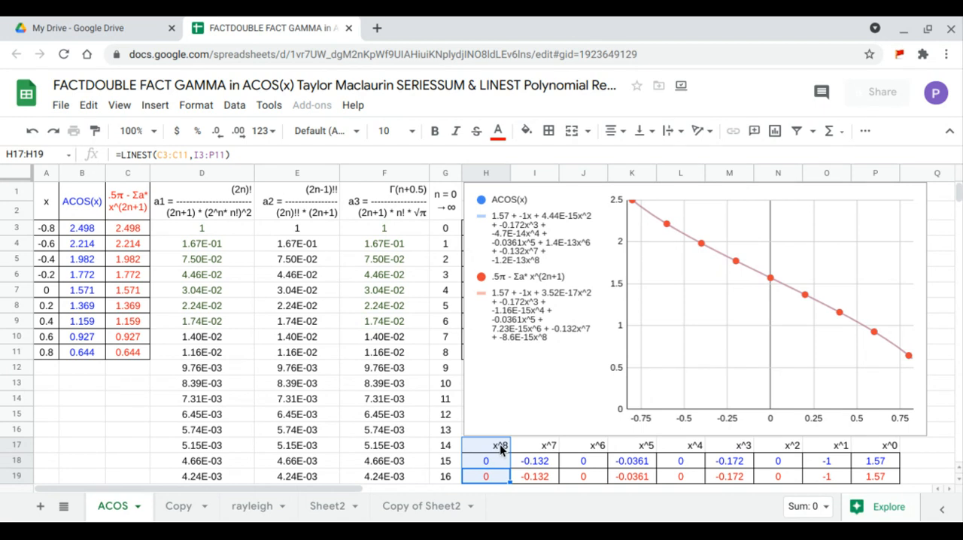
Change the SERIESSUM coefficient range in C3 to E3:E19, and review the LINEST rows H18:P19 and the values in B3:C11.
{"action": "left_click", "coordinate": [135, 229]}
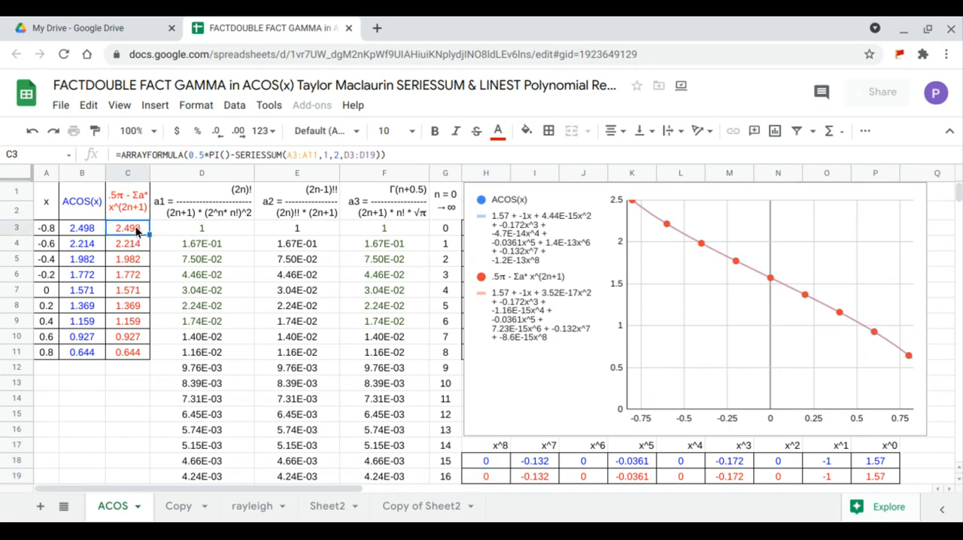
{"action": "left_click", "coordinate": [359, 154]}
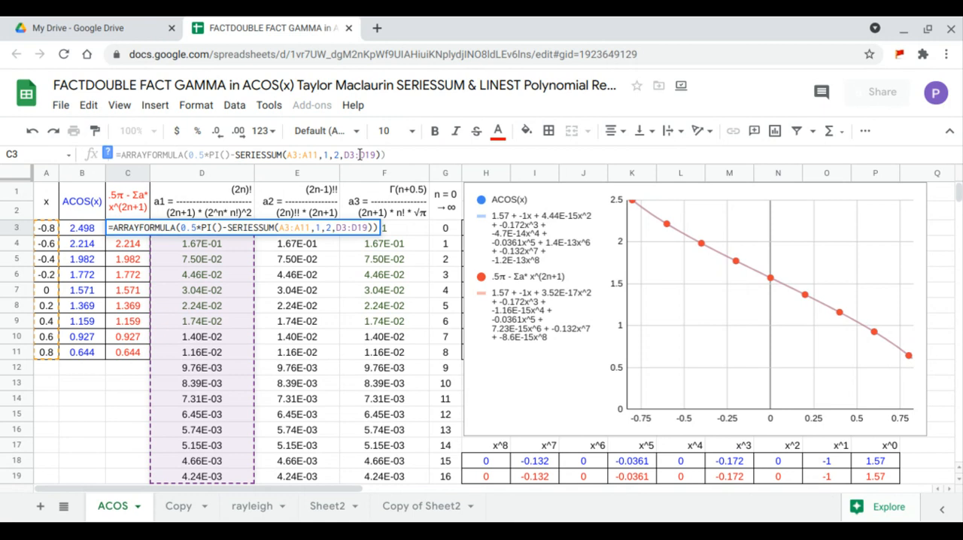
{"action": "left_click_drag", "start_coordinate": [377, 155], "coordinate": [345, 156]}
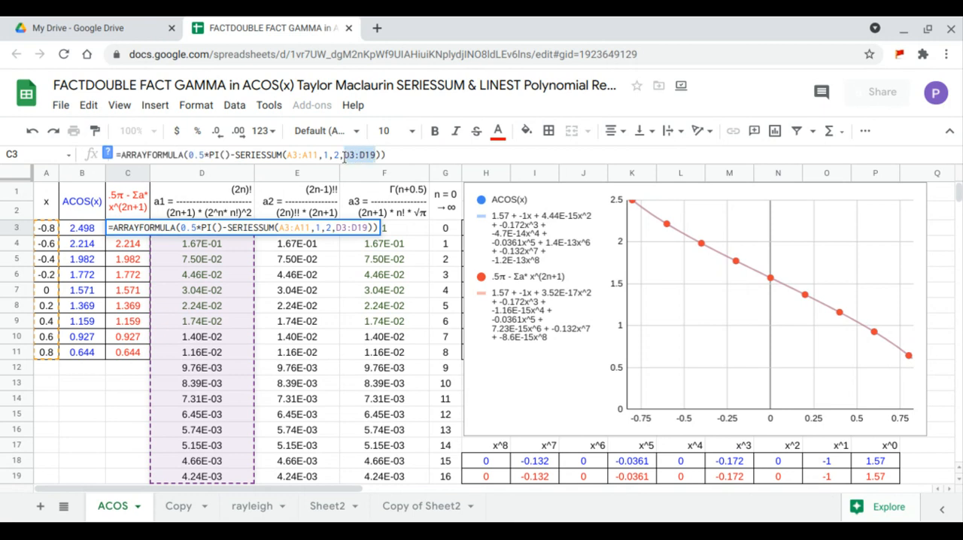
{"action": "key", "text": "BackSpace"}
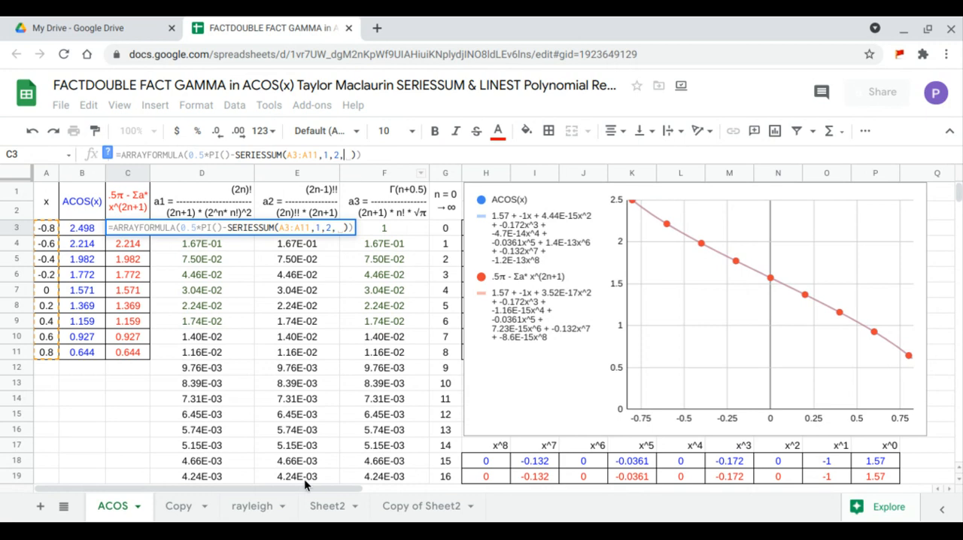
{"action": "left_click_drag", "start_coordinate": [304, 478], "coordinate": [305, 229]}
{"action": "key", "text": "Return"}
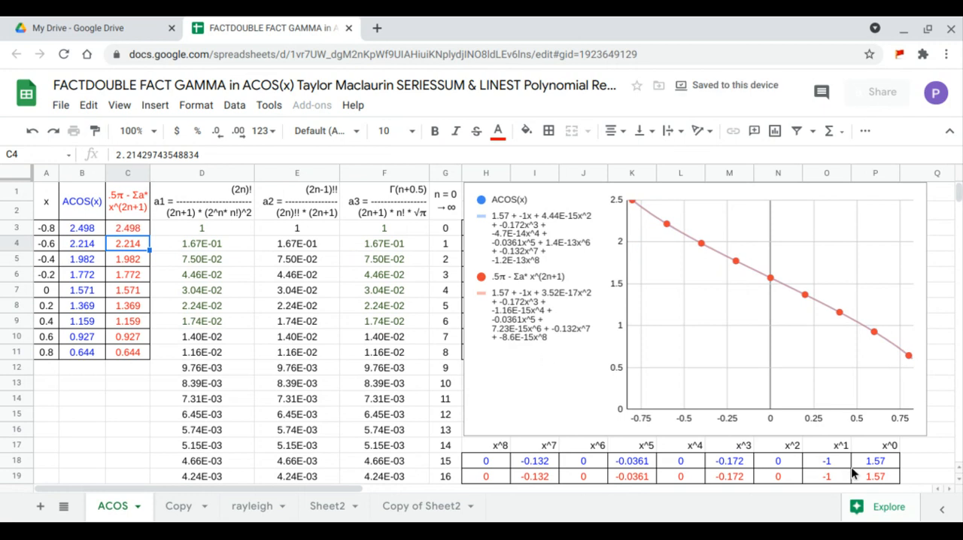
{"action": "left_click_drag", "start_coordinate": [880, 473], "coordinate": [488, 461]}
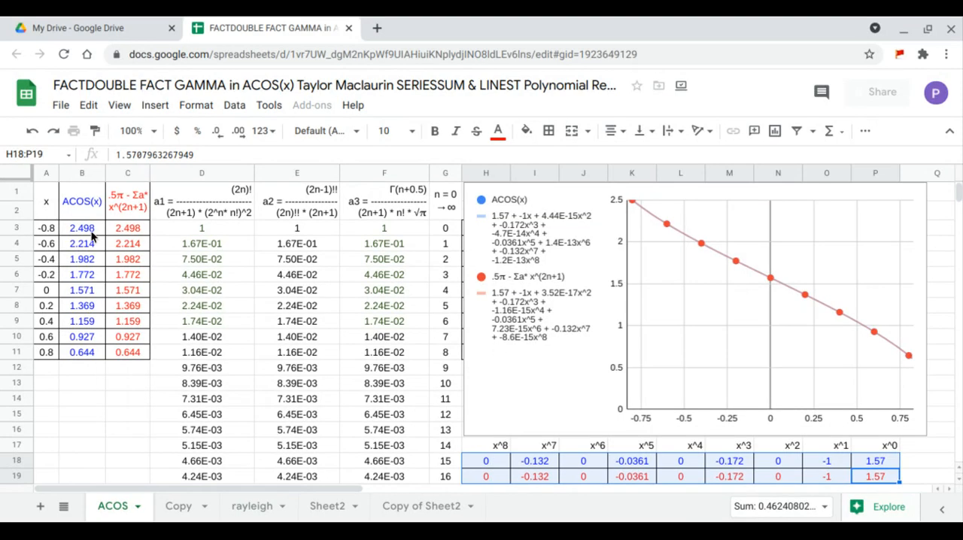
{"action": "left_click_drag", "start_coordinate": [92, 233], "coordinate": [135, 347]}
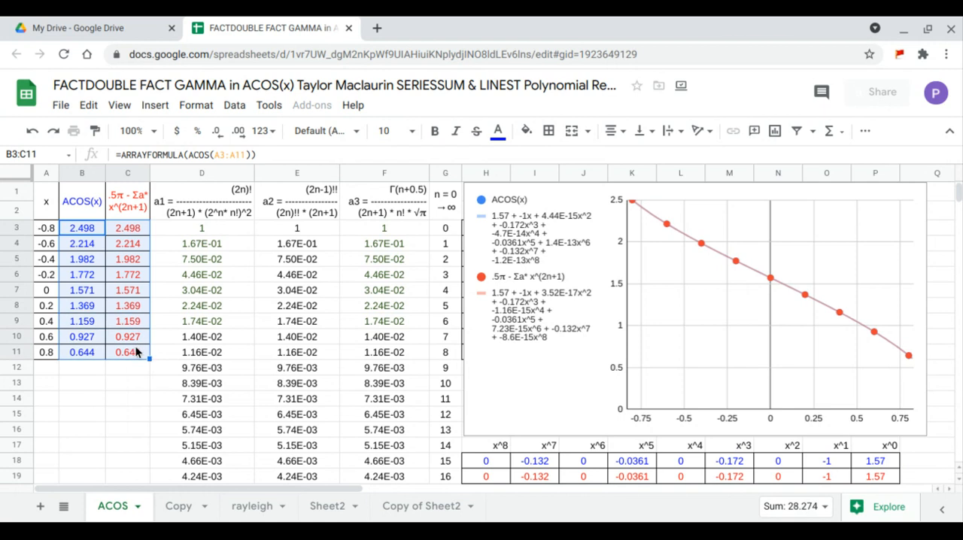
Change the SERIESSUM coefficient range in C3 to the gamma-based coefficients F3:F19.
{"action": "left_click", "coordinate": [140, 228]}
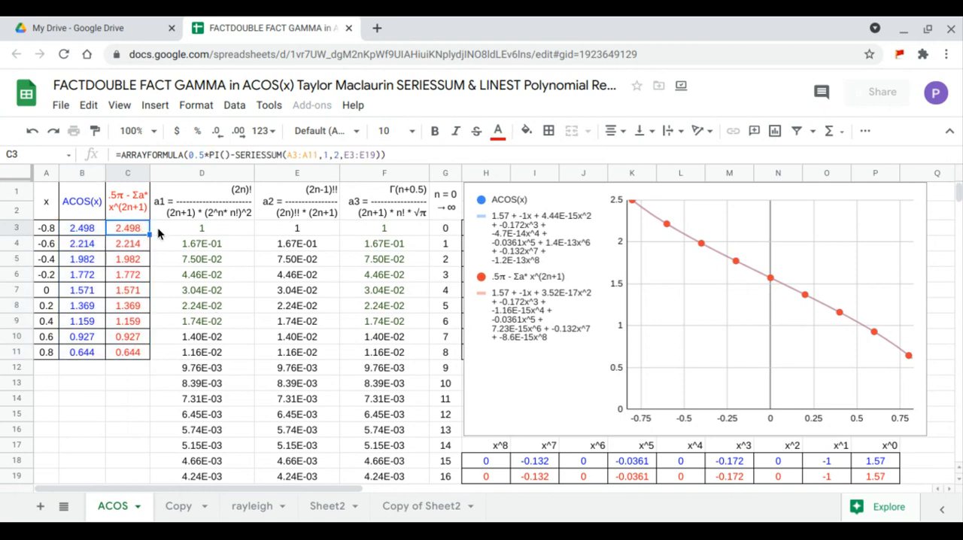
{"action": "left_click_drag", "start_coordinate": [376, 155], "coordinate": [346, 154]}
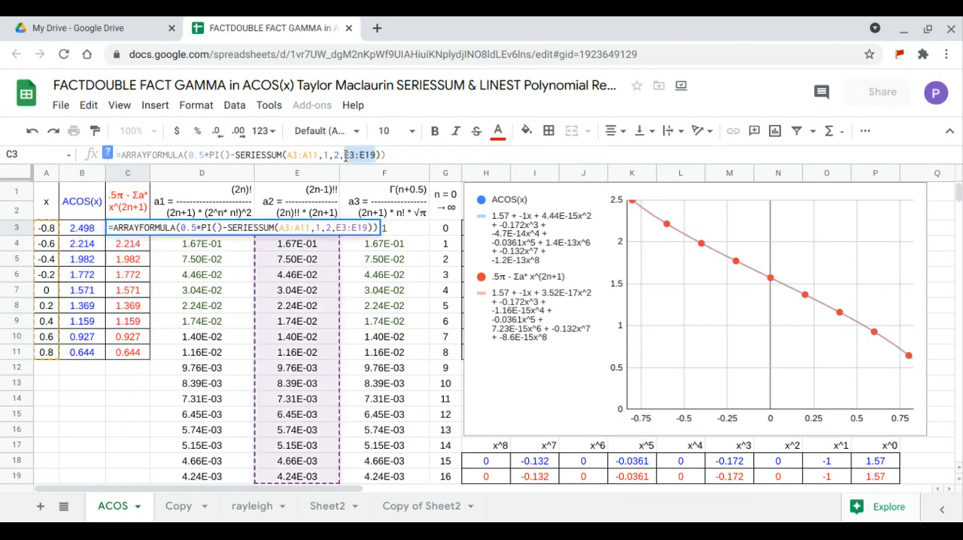
{"action": "key", "text": "BackSpace"}
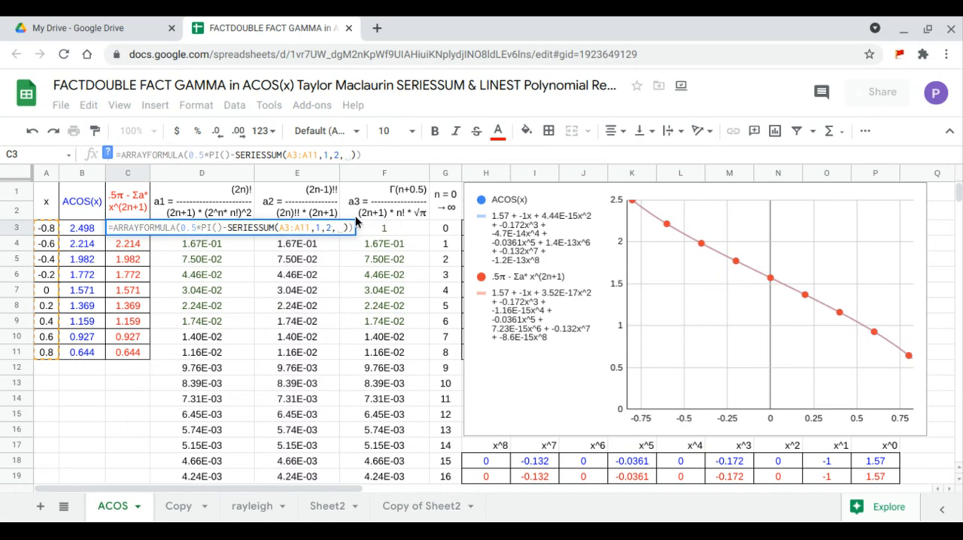
{"action": "left_click_drag", "start_coordinate": [408, 477], "coordinate": [411, 231]}
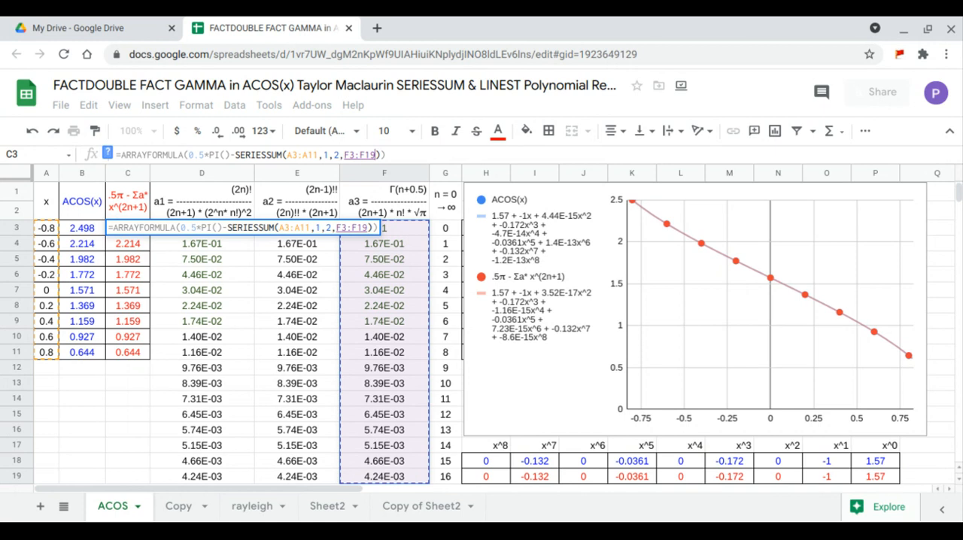
{"action": "key", "text": "Return"}
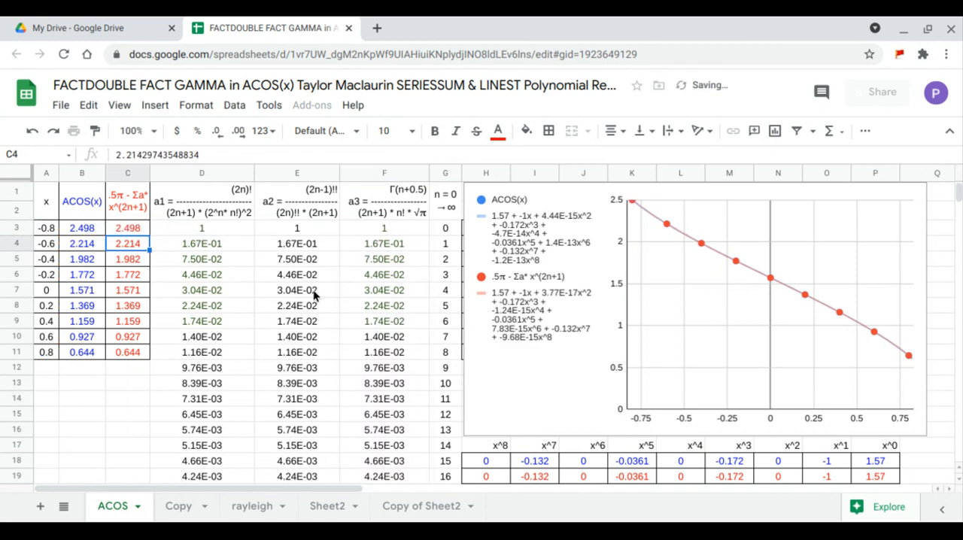
Review the values in B3:C11, the LINEST table H17:P19, and the a1, a2 and a3 coefficient formula headers.
{"action": "left_click", "coordinate": [88, 233]}
{"action": "left_click_drag", "start_coordinate": [89, 234], "coordinate": [140, 351]}
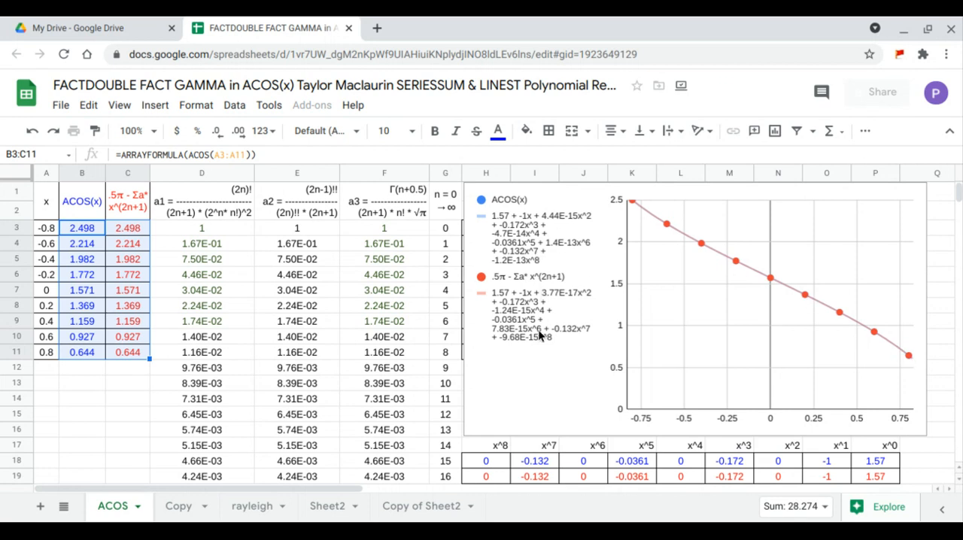
{"action": "left_click_drag", "start_coordinate": [887, 476], "coordinate": [501, 446]}
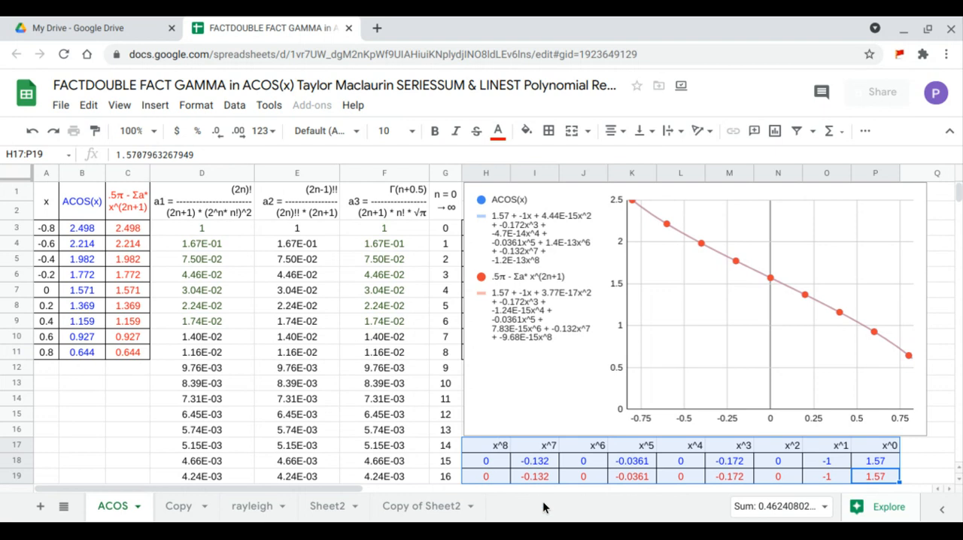
{"action": "left_click", "coordinate": [215, 215]}
{"action": "left_click", "coordinate": [294, 214]}
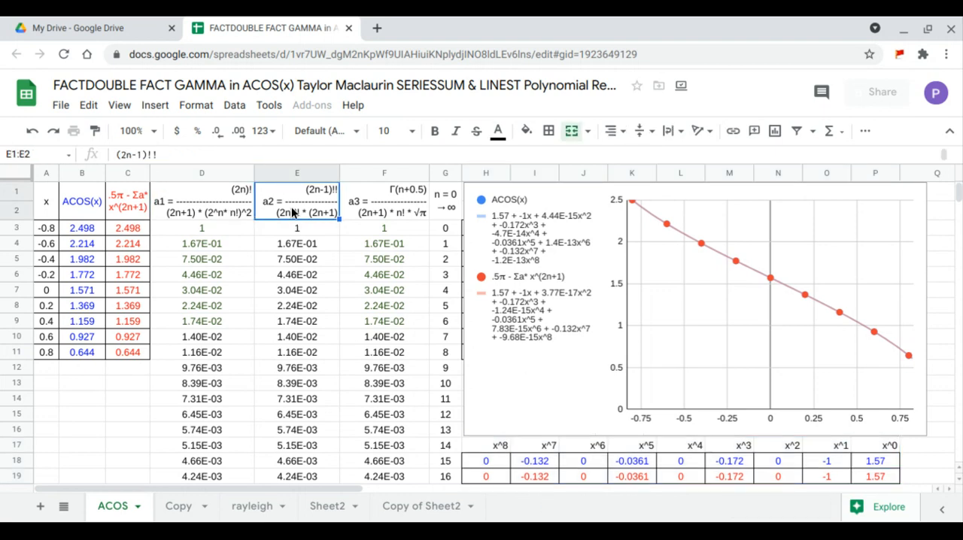
{"action": "left_click", "coordinate": [390, 211]}
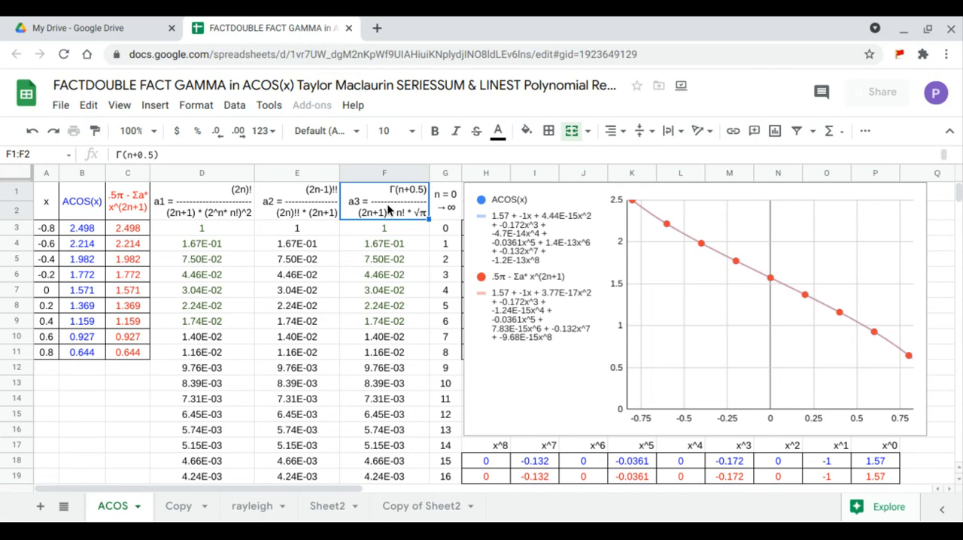